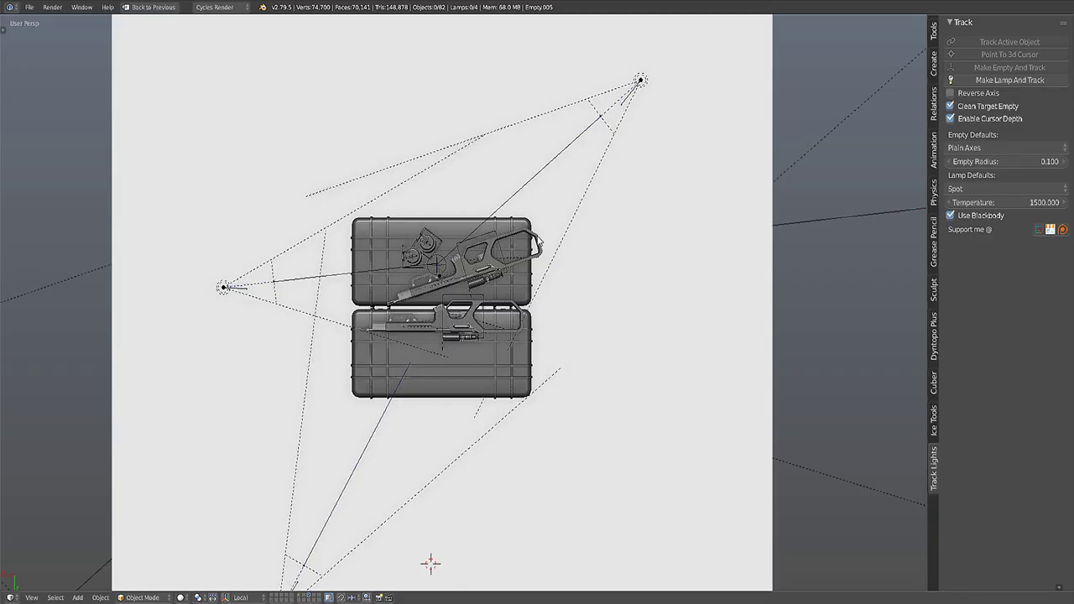
- Examine the scene's cases, rifles and canisters together with the three spot lamps aimed at them
{"action": "scroll", "coordinate": [515, 269], "scroll_direction": "up", "scroll_amount": 3}
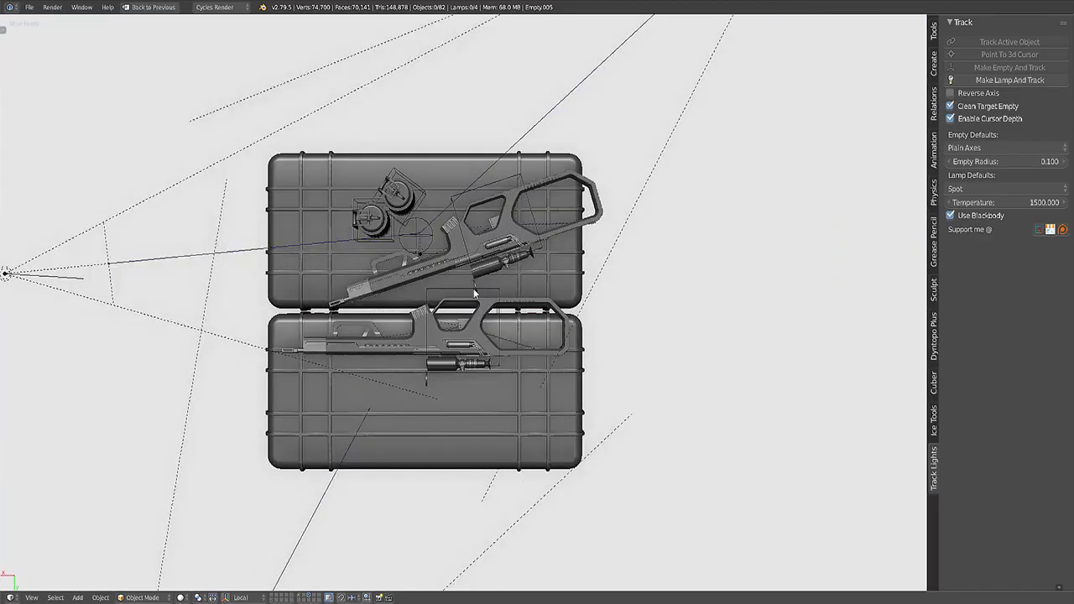
{"action": "middle_click_drag", "start_coordinate": [472, 325], "coordinate": [426, 289]}
{"action": "middle_click_drag", "start_coordinate": [444, 328], "coordinate": [460, 346]}
{"action": "scroll", "coordinate": [617, 329], "scroll_direction": "down", "scroll_amount": 5}
{"action": "middle_click_drag", "start_coordinate": [618, 330], "coordinate": [585, 279]}
{"action": "scroll", "coordinate": [583, 275], "scroll_direction": "up", "scroll_amount": 2}
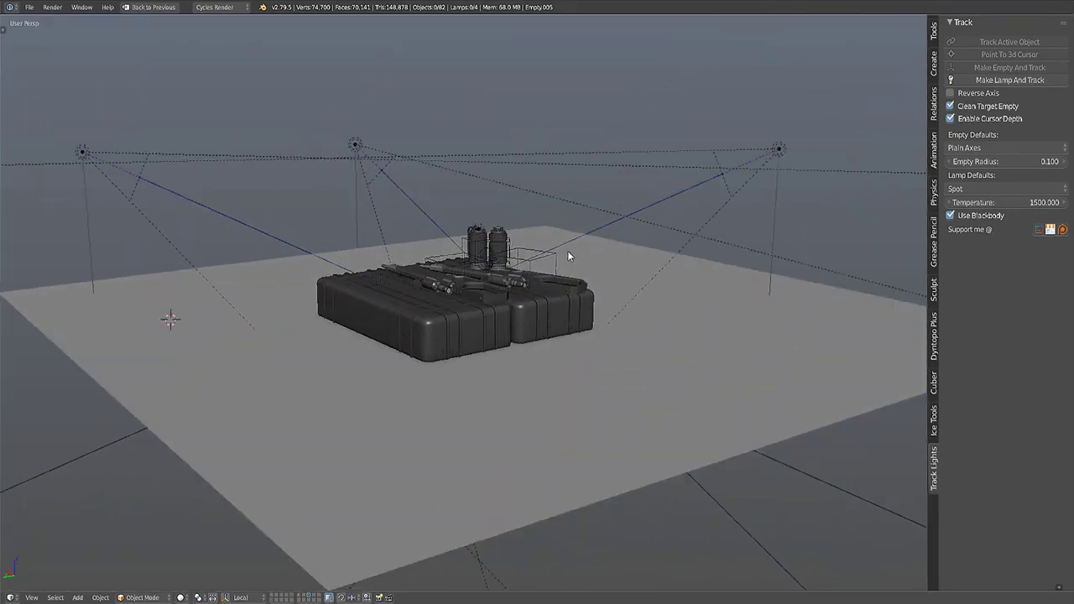
{"action": "middle_click_drag", "start_coordinate": [628, 282], "coordinate": [660, 285]}
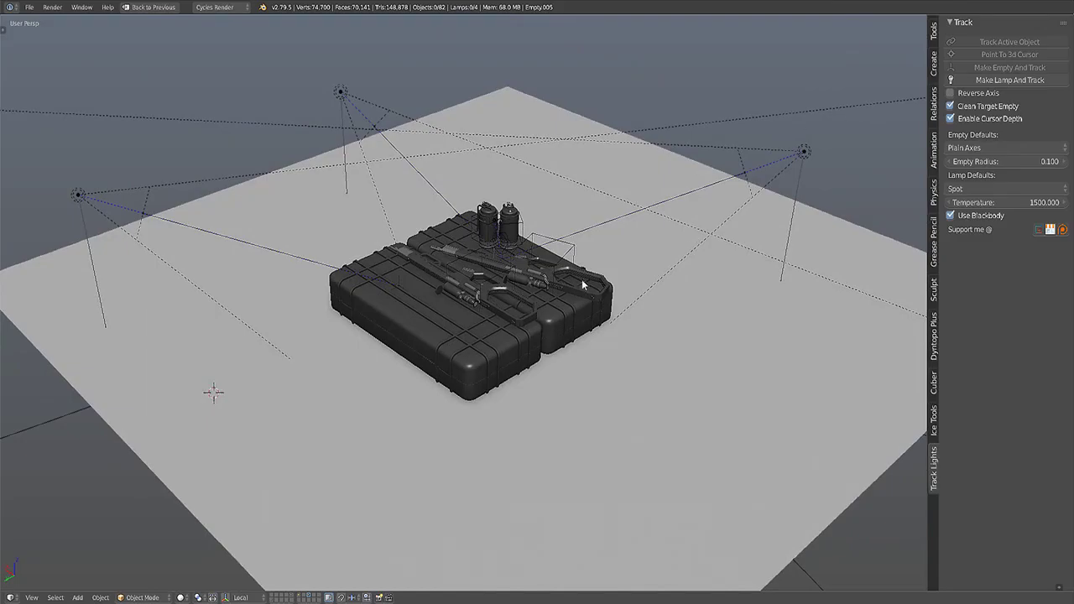
{"action": "mouse_move", "coordinate": [582, 285]}
{"action": "middle_mouse_down"}
{"action": "mouse_move", "coordinate": [541, 322]}
{"action": "mouse_move", "coordinate": [444, 302]}
{"action": "mouse_move", "coordinate": [436, 269]}
{"action": "mouse_move", "coordinate": [439, 282]}
{"action": "mouse_move", "coordinate": [693, 307]}
{"action": "mouse_move", "coordinate": [736, 297]}
{"action": "mouse_move", "coordinate": [569, 297]}
{"action": "middle_mouse_up"}
{"action": "scroll", "coordinate": [390, 328], "scroll_direction": "up", "scroll_amount": 5}
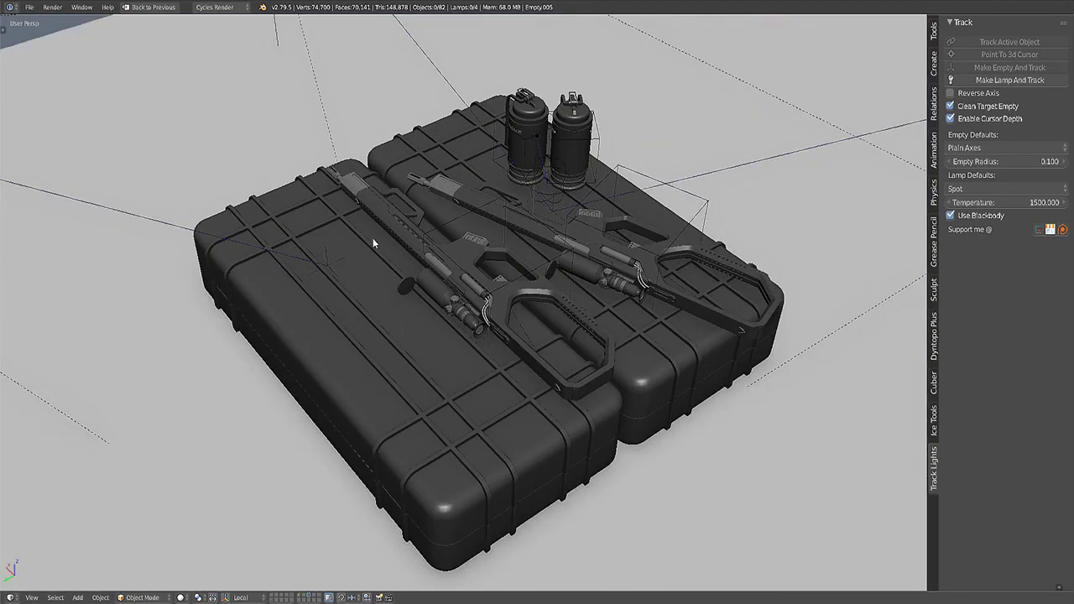
- Add a spot lamp to the scene and position it above the floor in the back view
{"action": "scroll", "coordinate": [504, 281], "scroll_direction": "down", "scroll_amount": 1}
{"action": "middle_click_drag", "start_coordinate": [515, 293], "coordinate": [581, 205]}
{"action": "scroll", "coordinate": [513, 313], "scroll_direction": "down", "scroll_amount": 4}
{"action": "scroll", "coordinate": [556, 357], "scroll_direction": "up", "scroll_amount": 3}
{"action": "key", "text": "shift+a"}
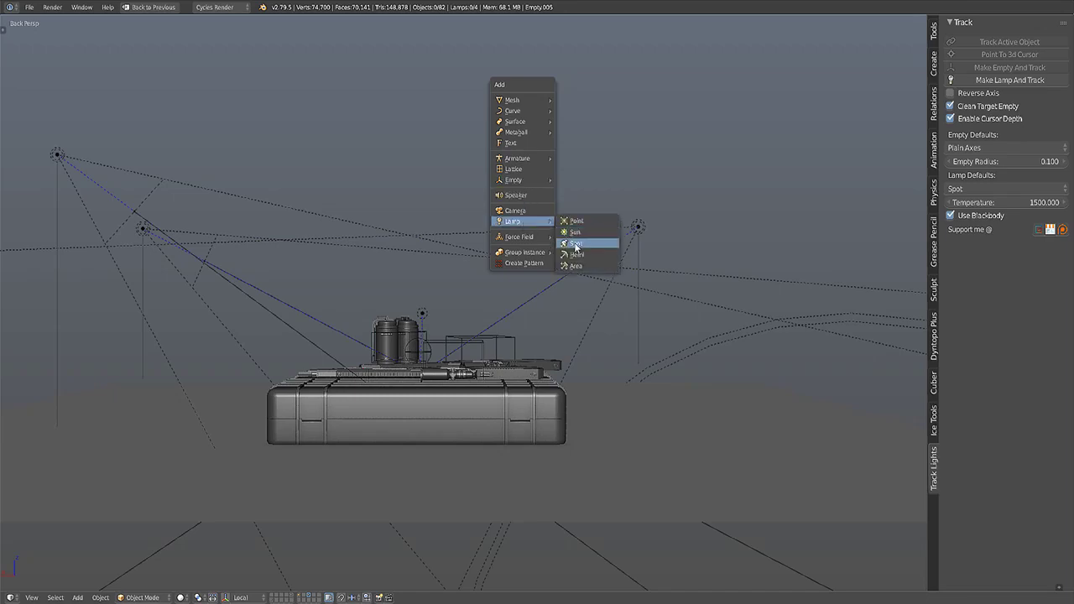
{"action": "left_click", "coordinate": [578, 245]}
{"action": "key", "text": "g"}
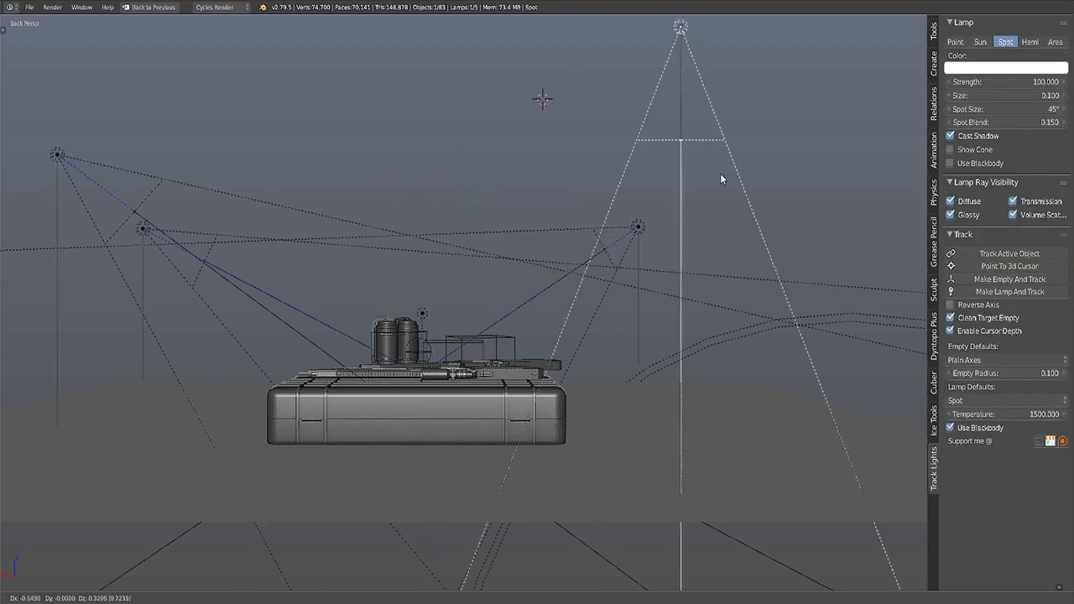
{"action": "left_click", "coordinate": [610, 141]}
- Reposition the new spot lamp in the top view so it stands beside the cases
{"action": "middle_click_drag", "start_coordinate": [611, 141], "coordinate": [719, 245]}
{"action": "key", "text": "KP_7"}
{"action": "middle_click_drag", "start_coordinate": [743, 291], "coordinate": [591, 235], "text": "shift"}
{"action": "key", "text": "g"}
{"action": "left_click", "coordinate": [588, 221]}
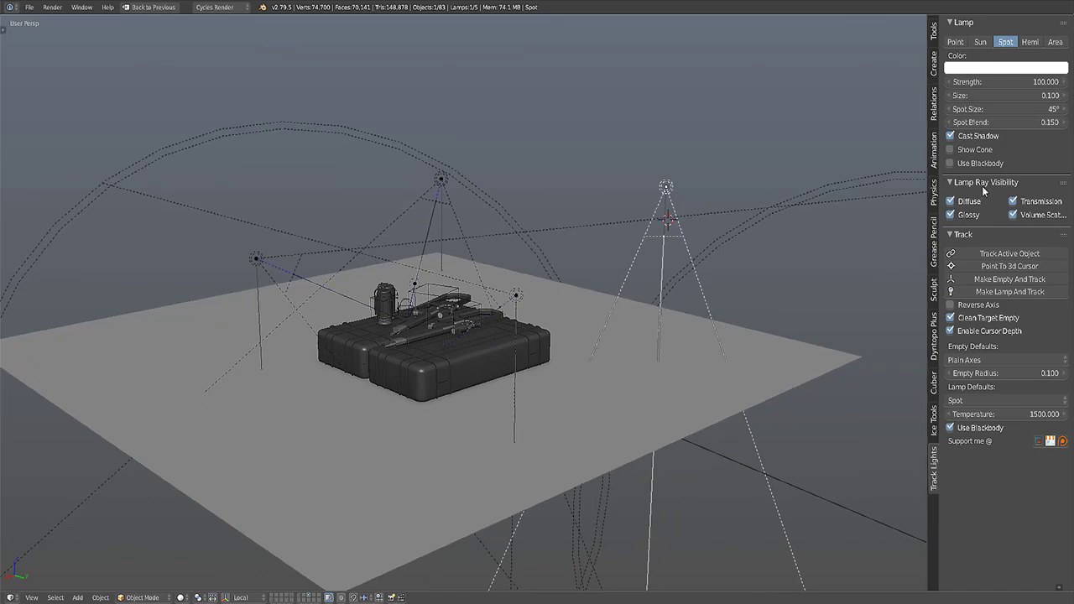
- Select the new spot lamp together with the front case, keeping the case as the active object
{"action": "middle_click_drag", "start_coordinate": [637, 249], "coordinate": [566, 274]}
{"action": "scroll", "coordinate": [624, 195], "scroll_direction": "up", "scroll_amount": 3}
{"action": "scroll", "coordinate": [589, 235], "scroll_direction": "down", "scroll_amount": 3}
{"action": "scroll", "coordinate": [564, 249], "scroll_direction": "up", "scroll_amount": 1}
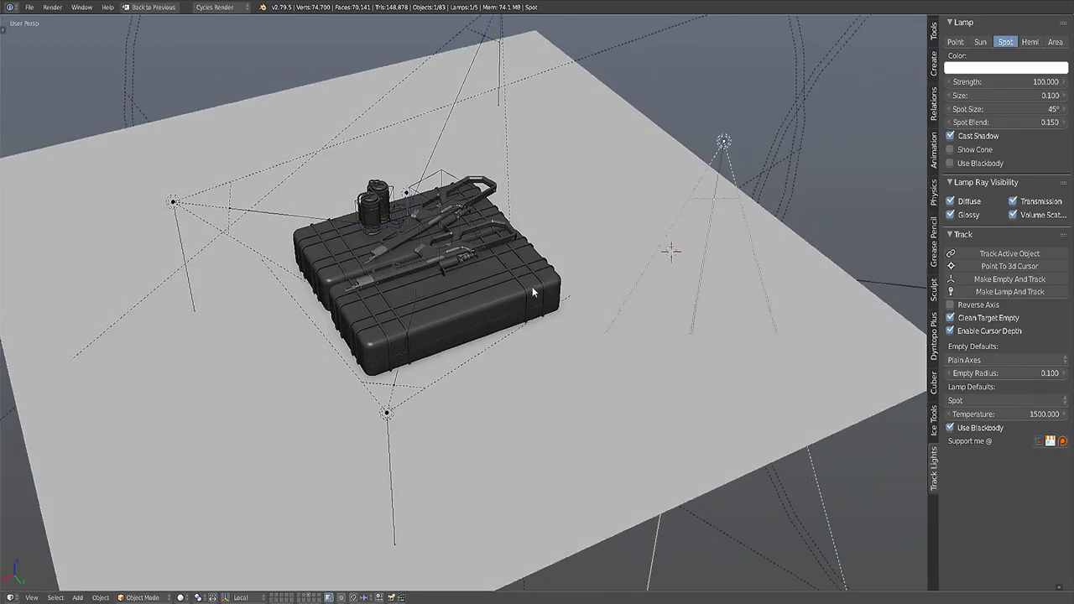
{"action": "right_click", "coordinate": [530, 286]}
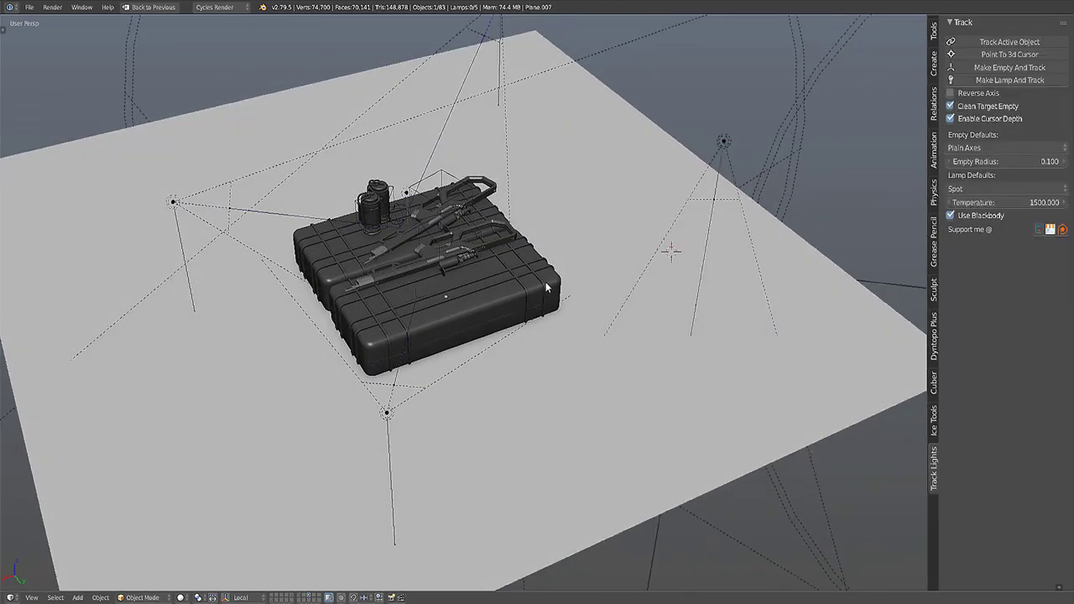
{"action": "right_click", "coordinate": [725, 140]}
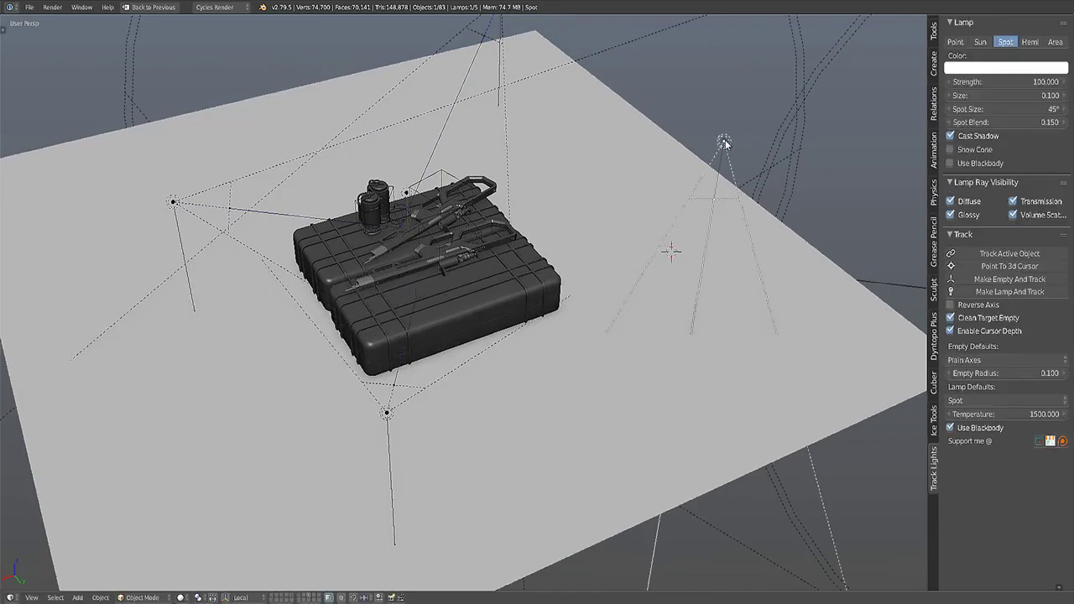
{"action": "middle_click_drag", "start_coordinate": [699, 274], "coordinate": [462, 281]}
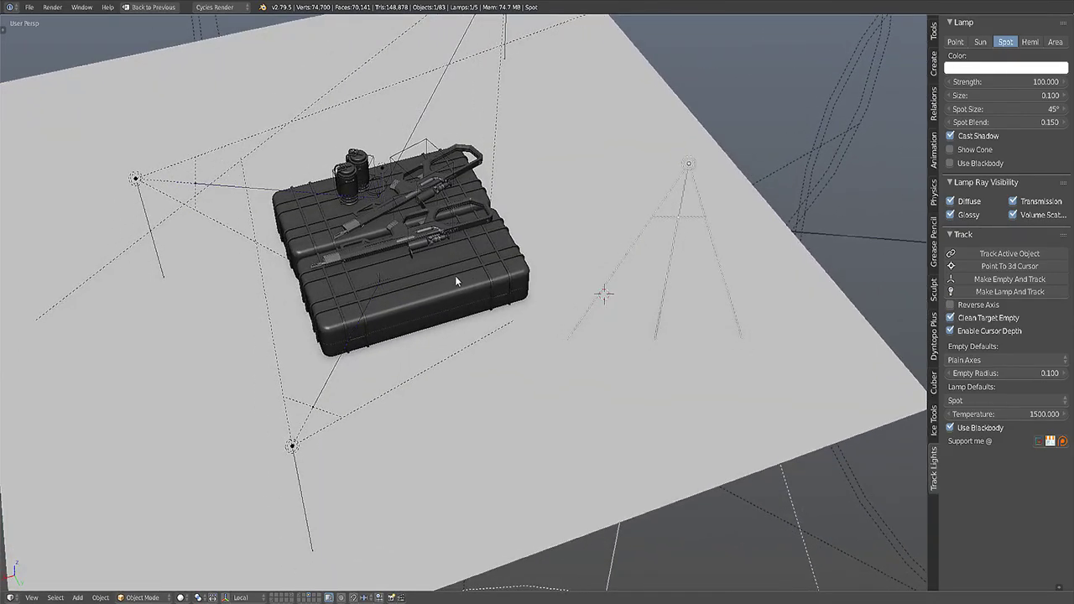
{"action": "right_click", "coordinate": [456, 281], "text": "shift"}
{"action": "key", "text": "g"}
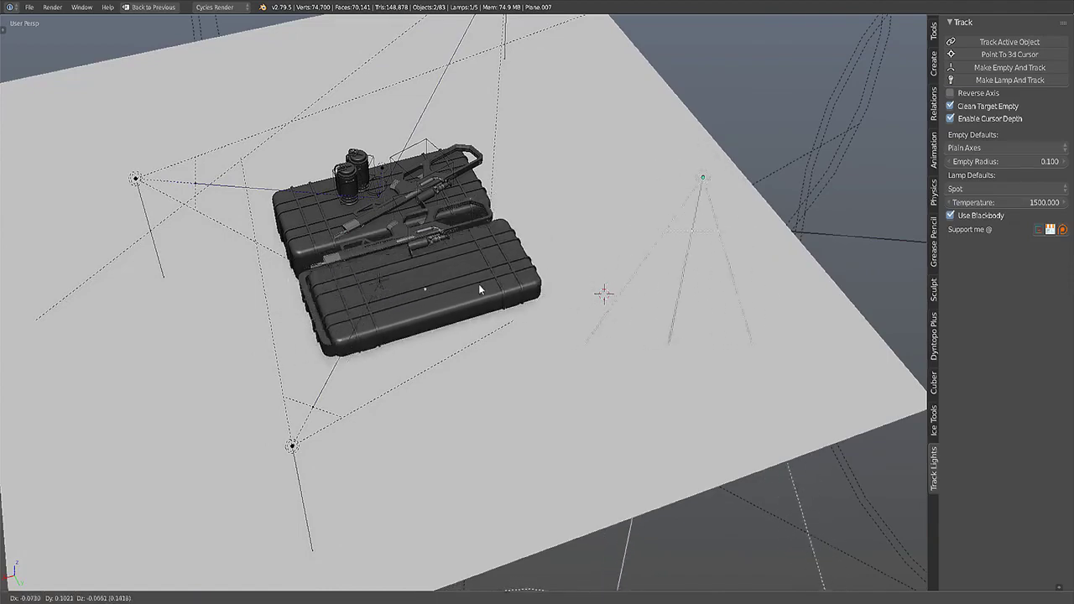
{"action": "right_click", "coordinate": [464, 284]}
- Reselect the spot lamp and the front case, and make the lamp track the case with Track Active Object
{"action": "middle_click_drag", "start_coordinate": [464, 283], "coordinate": [557, 279]}
{"action": "scroll", "coordinate": [520, 262], "scroll_direction": "up", "scroll_amount": 5}
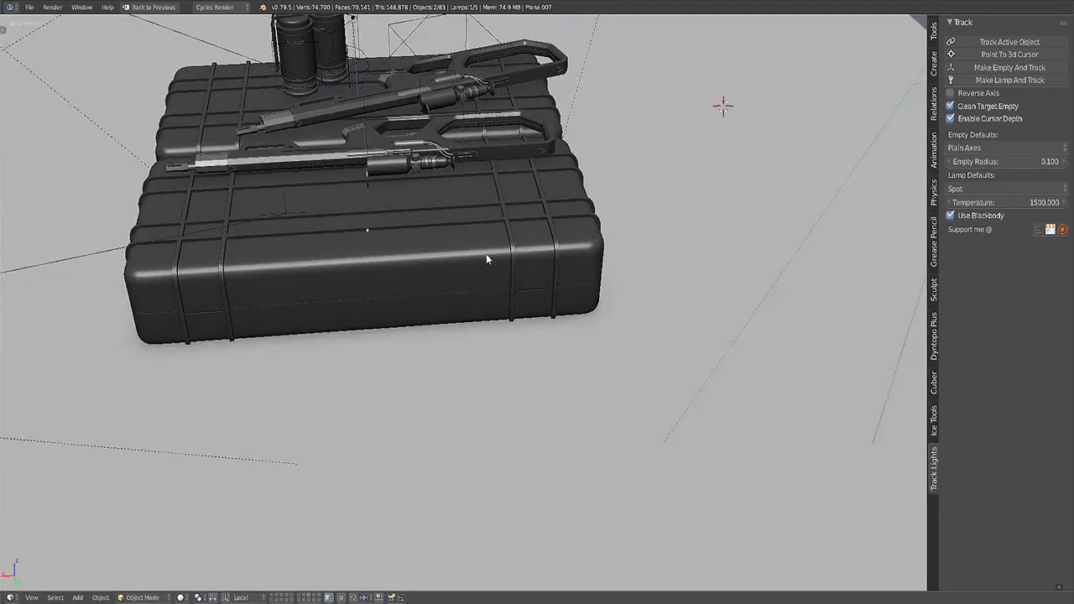
{"action": "middle_click_drag", "start_coordinate": [484, 243], "coordinate": [651, 244]}
{"action": "scroll", "coordinate": [508, 261], "scroll_direction": "down", "scroll_amount": 5}
{"action": "middle_click_drag", "start_coordinate": [476, 311], "coordinate": [552, 291], "text": "shift"}
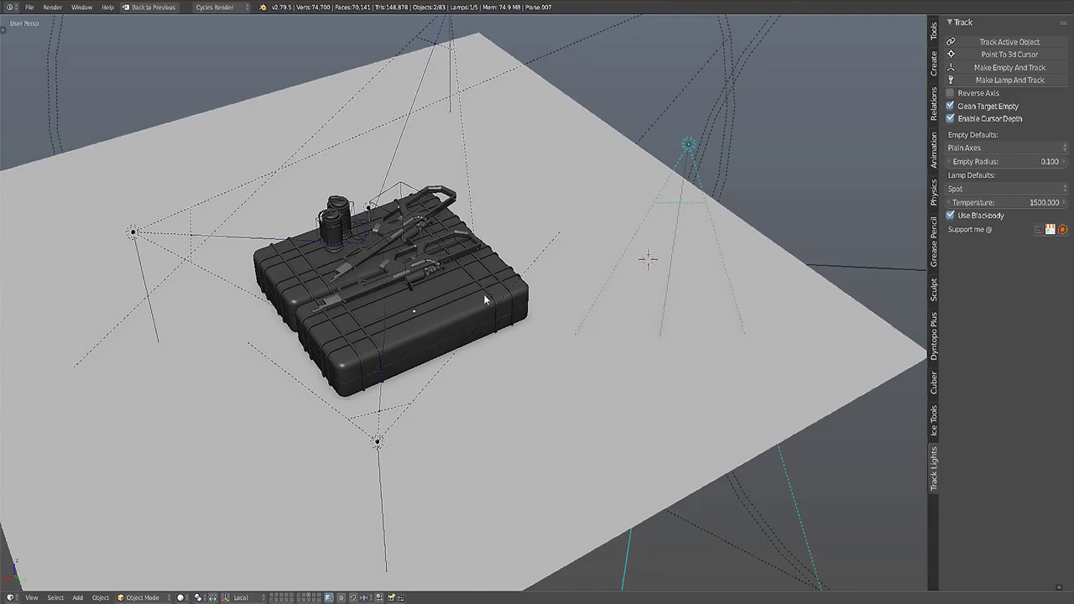
{"action": "middle_click_drag", "start_coordinate": [461, 310], "coordinate": [667, 147]}
{"action": "right_click", "coordinate": [691, 98]}
{"action": "right_click_drag", "start_coordinate": [436, 298], "coordinate": [474, 273], "text": "shift"}
{"action": "right_click", "coordinate": [486, 268]}
{"action": "middle_click_drag", "start_coordinate": [641, 234], "coordinate": [647, 253]}
{"action": "scroll", "coordinate": [654, 220], "scroll_direction": "up", "scroll_amount": 1}
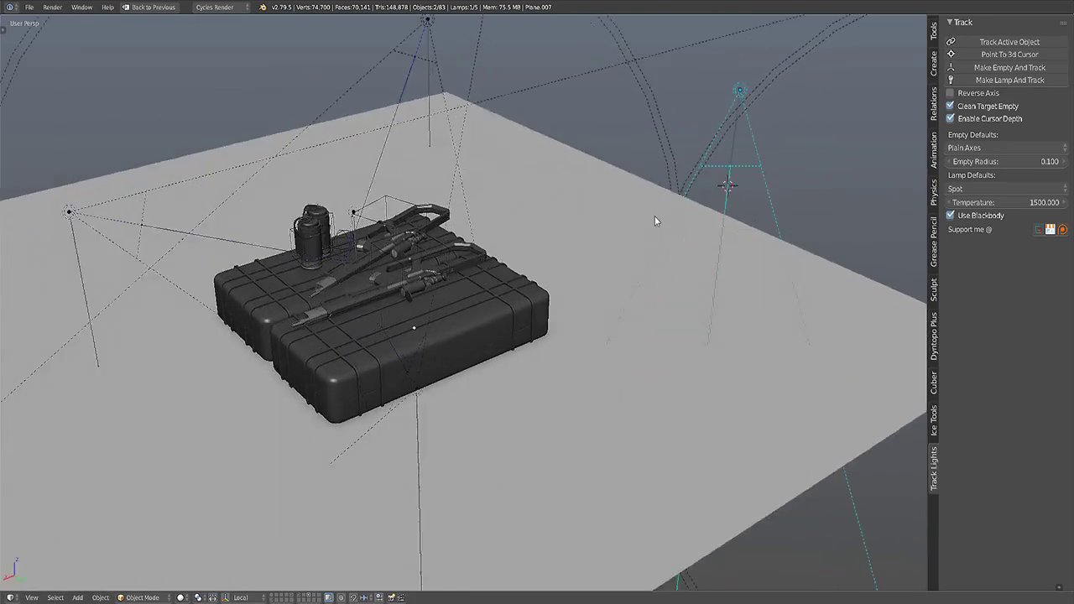
{"action": "middle_click_drag", "start_coordinate": [656, 214], "coordinate": [703, 190]}
- Move the tracking spot lamp around the cases to test its aim at the front case
{"action": "right_click", "coordinate": [727, 122]}
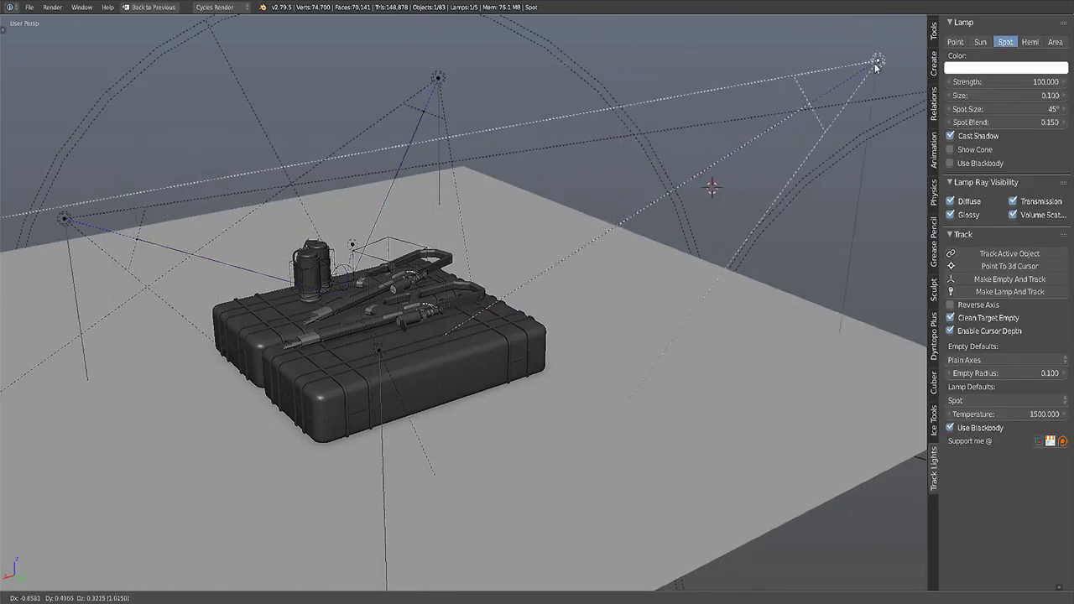
{"action": "middle_click_drag", "start_coordinate": [281, 159], "coordinate": [476, 138]}
{"action": "key", "text": "g"}
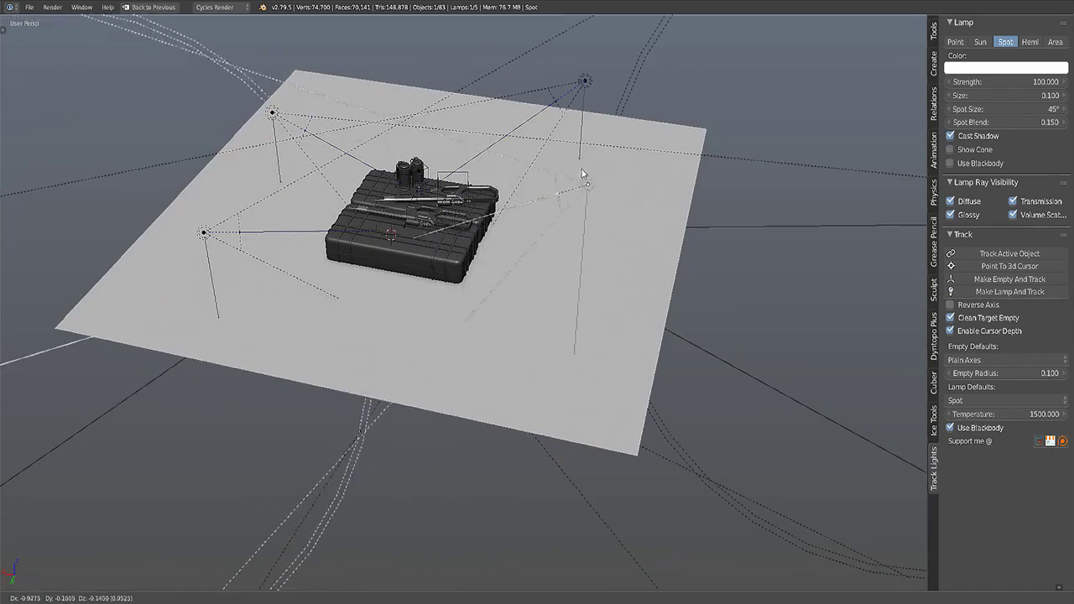
{"action": "left_click", "coordinate": [543, 187]}
{"action": "middle_click_drag", "start_coordinate": [512, 206], "coordinate": [593, 190]}
{"action": "scroll", "coordinate": [523, 244], "scroll_direction": "up", "scroll_amount": 2}
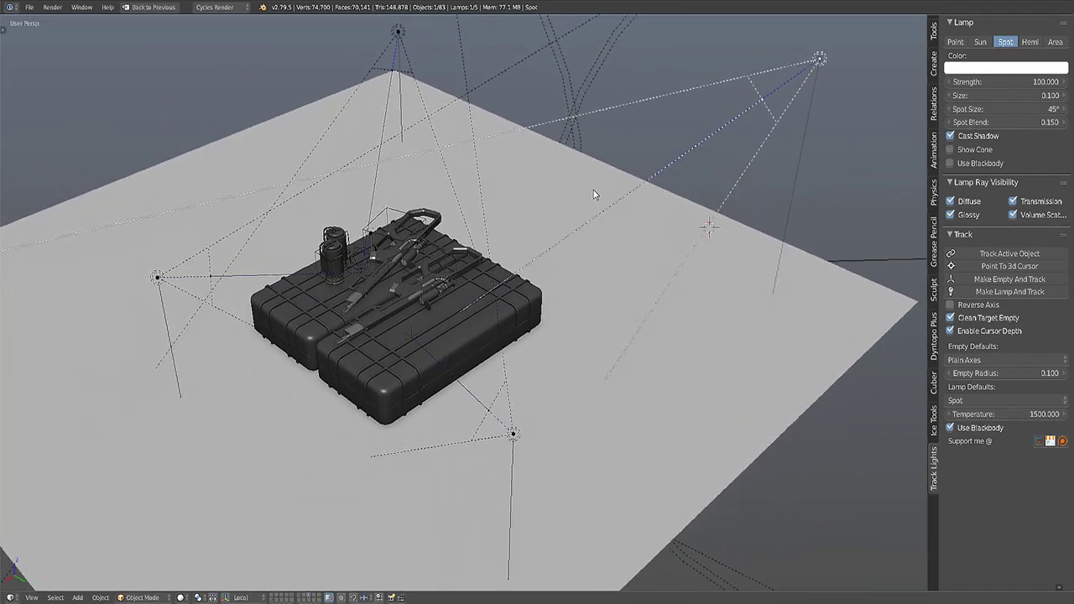
{"action": "mouse_move", "coordinate": [575, 266]}
{"action": "middle_mouse_down", "text": "shift"}
{"action": "mouse_move", "coordinate": [581, 248]}
{"action": "mouse_move", "coordinate": [589, 254]}
{"action": "middle_mouse_up", "text": "shift"}
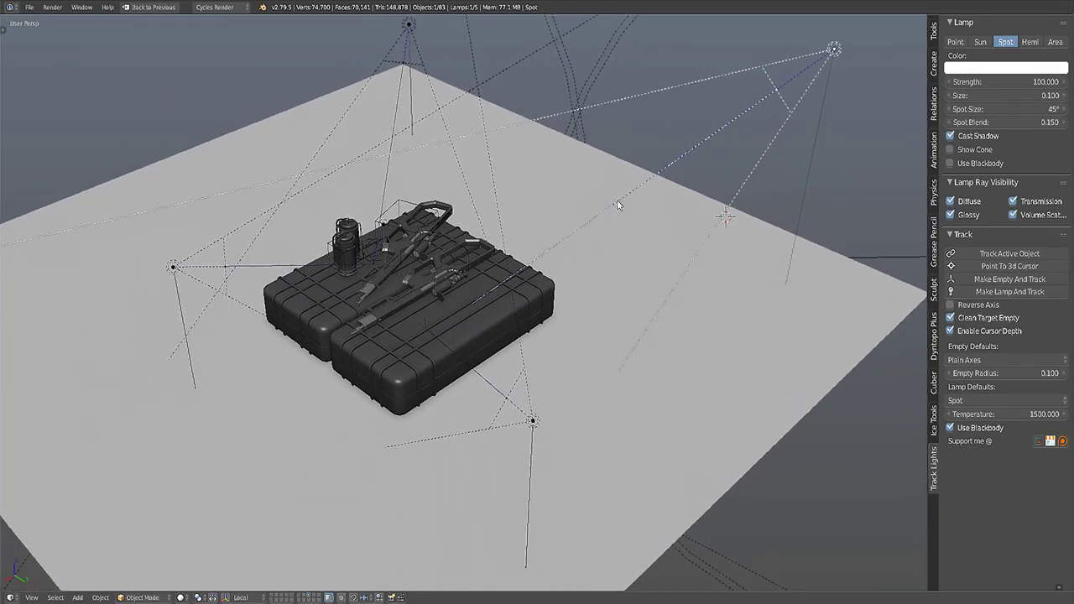
- Add the rear case to the selection as the active object and make the spot lamp track it
{"action": "scroll", "coordinate": [520, 256], "scroll_direction": "up", "scroll_amount": 3}
{"action": "middle_click_drag", "start_coordinate": [368, 210], "coordinate": [366, 249]}
{"action": "right_click", "coordinate": [365, 249], "text": "shift"}
{"action": "key", "text": "g"}
{"action": "right_click", "coordinate": [410, 251]}
{"action": "scroll", "coordinate": [681, 226], "scroll_direction": "down", "scroll_amount": 5}
{"action": "middle_click_drag", "start_coordinate": [691, 222], "coordinate": [597, 253], "text": "shift"}
{"action": "middle_click_drag", "start_coordinate": [399, 335], "coordinate": [498, 275], "text": "shift"}
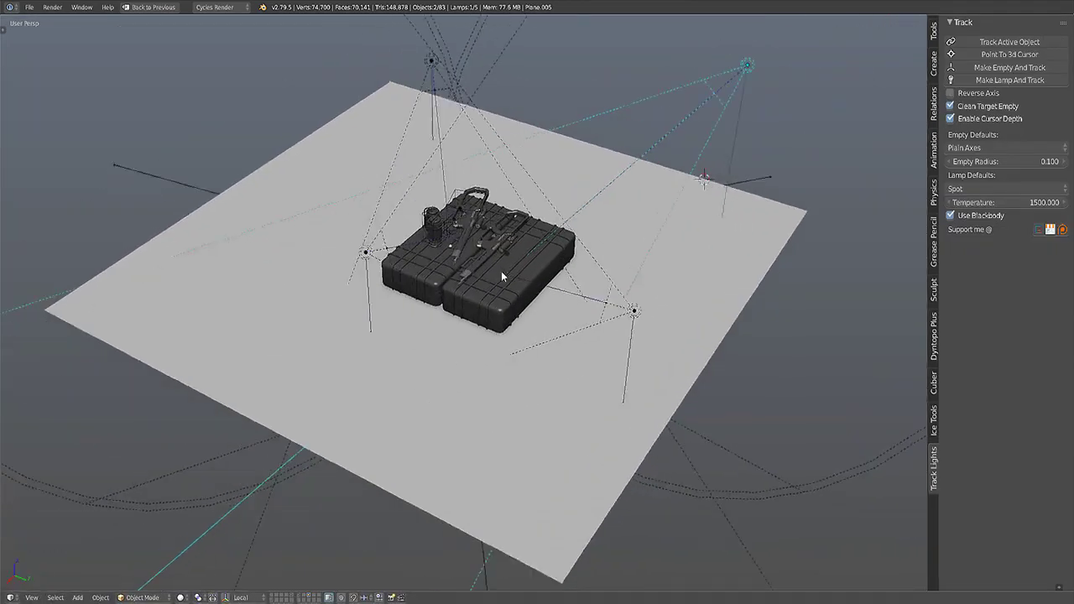
{"action": "scroll", "coordinate": [498, 275], "scroll_direction": "up", "scroll_amount": 3}
{"action": "key", "text": "g"}
{"action": "right_click", "coordinate": [570, 235]}
- Point the spot lamp at the 3D cursor beside the cases
{"action": "middle_click_drag", "start_coordinate": [779, 142], "coordinate": [725, 183], "text": "shift"}
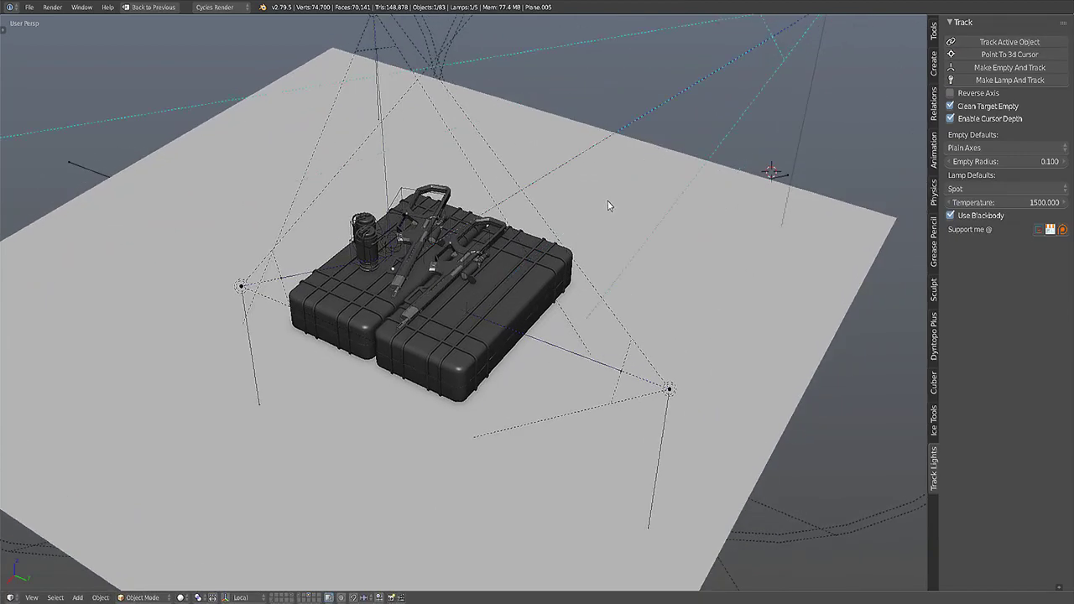
{"action": "scroll", "coordinate": [607, 202], "scroll_direction": "down", "scroll_amount": 2}
{"action": "middle_click_drag", "start_coordinate": [628, 268], "coordinate": [702, 254]}
{"action": "scroll", "coordinate": [551, 276], "scroll_direction": "up", "scroll_amount": 2}
{"action": "scroll", "coordinate": [665, 285], "scroll_direction": "down", "scroll_amount": 4}
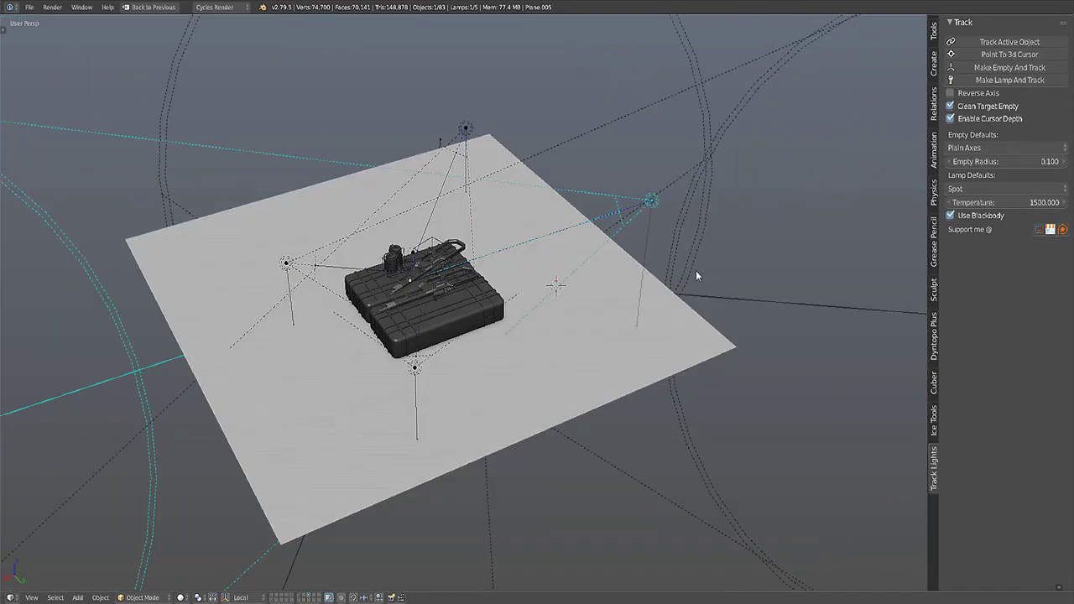
{"action": "middle_click_drag", "start_coordinate": [665, 285], "coordinate": [811, 156]}
{"action": "middle_click_drag", "start_coordinate": [694, 203], "coordinate": [603, 242]}
{"action": "scroll", "coordinate": [603, 242], "scroll_direction": "up", "scroll_amount": 4}
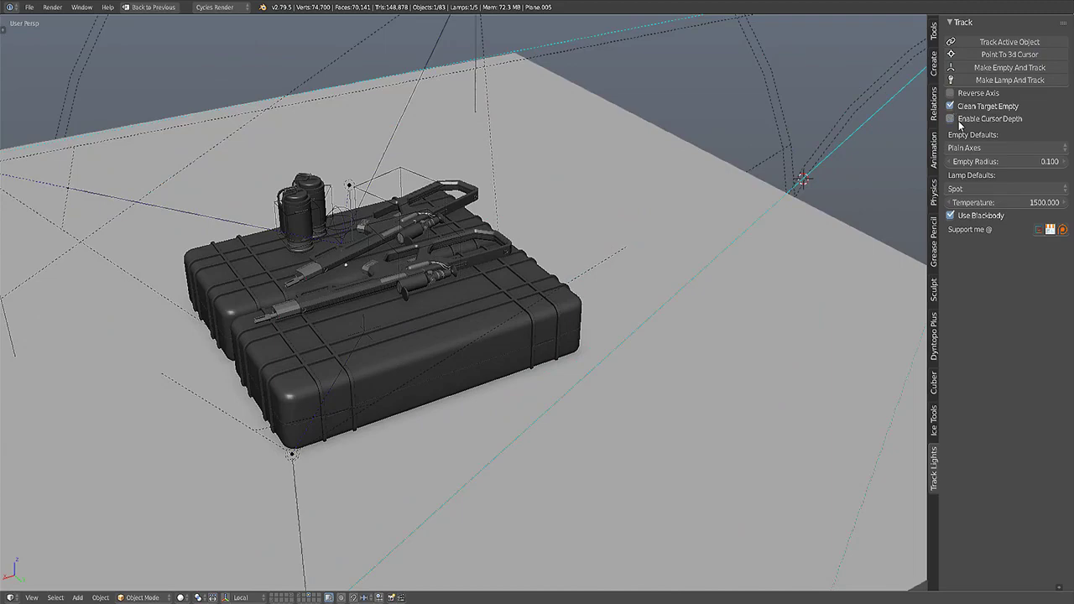
- With Enable Cursor Depth on, place the 3D cursor on the front case's end and point the spot lamp at it
{"action": "scroll", "coordinate": [533, 359], "scroll_direction": "up", "scroll_amount": 5}
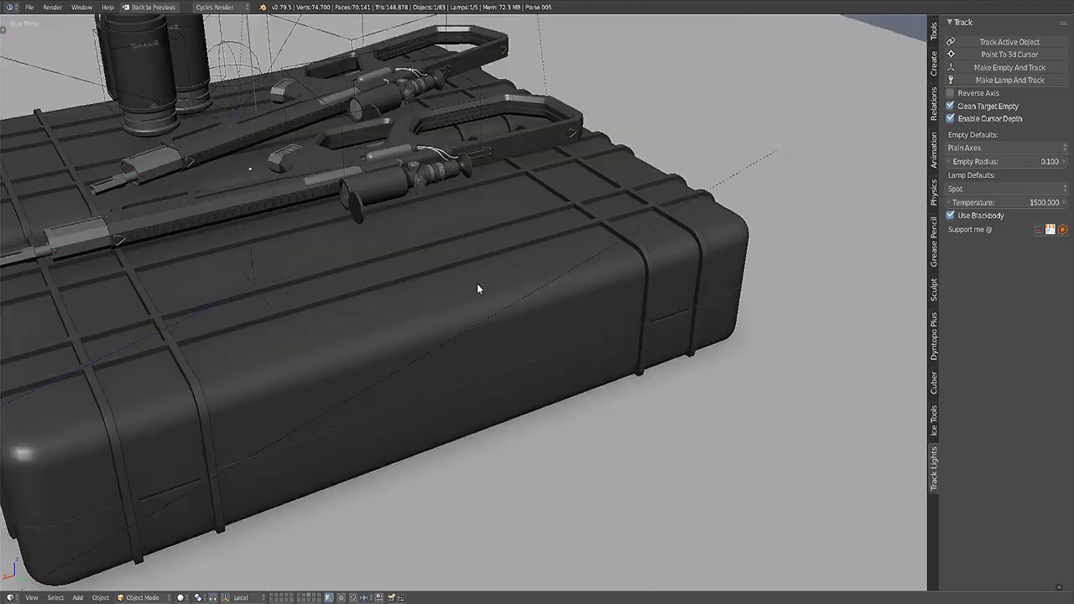
{"action": "middle_click_drag", "start_coordinate": [478, 290], "coordinate": [551, 298]}
{"action": "scroll", "coordinate": [551, 298], "scroll_direction": "down", "scroll_amount": 5}
{"action": "middle_click_drag", "start_coordinate": [473, 343], "coordinate": [497, 282]}
{"action": "scroll", "coordinate": [451, 335], "scroll_direction": "down", "scroll_amount": 4}
{"action": "scroll", "coordinate": [452, 336], "scroll_direction": "up", "scroll_amount": 5}
{"action": "scroll", "coordinate": [476, 325], "scroll_direction": "down", "scroll_amount": 3}
{"action": "middle_click_drag", "start_coordinate": [478, 319], "coordinate": [624, 294]}
{"action": "middle_click_drag", "start_coordinate": [749, 215], "coordinate": [679, 266], "text": "shift"}
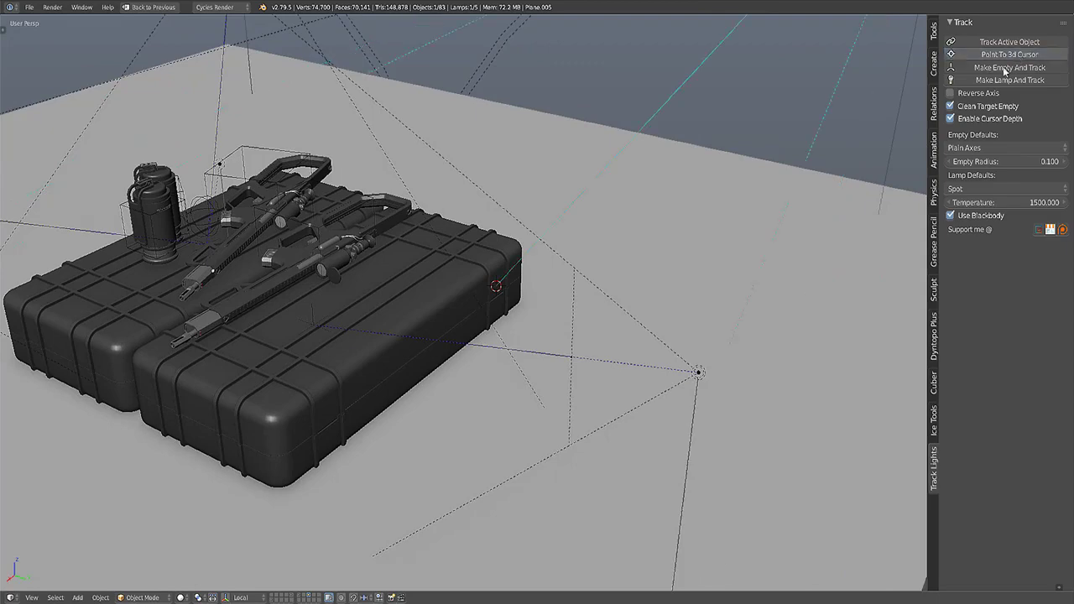
- Select the spot lamp and shift it twice to new positions around the cases
{"action": "scroll", "coordinate": [669, 232], "scroll_direction": "down", "scroll_amount": 6}
{"action": "middle_click_drag", "start_coordinate": [669, 233], "coordinate": [615, 233]}
{"action": "middle_click_drag", "start_coordinate": [707, 202], "coordinate": [683, 148]}
{"action": "right_click", "coordinate": [681, 119]}
{"action": "key", "text": "g"}
{"action": "left_click", "coordinate": [748, 173]}
{"action": "key", "text": "g"}
{"action": "left_click", "coordinate": [695, 86]}
- Move the spot lamp out past the end of the front case in the top view
{"action": "scroll", "coordinate": [579, 190], "scroll_direction": "up", "scroll_amount": 3}
{"action": "scroll", "coordinate": [596, 186], "scroll_direction": "down", "scroll_amount": 6}
{"action": "middle_click_drag", "start_coordinate": [597, 186], "coordinate": [546, 197]}
{"action": "scroll", "coordinate": [588, 253], "scroll_direction": "up", "scroll_amount": 4}
{"action": "key", "text": "g"}
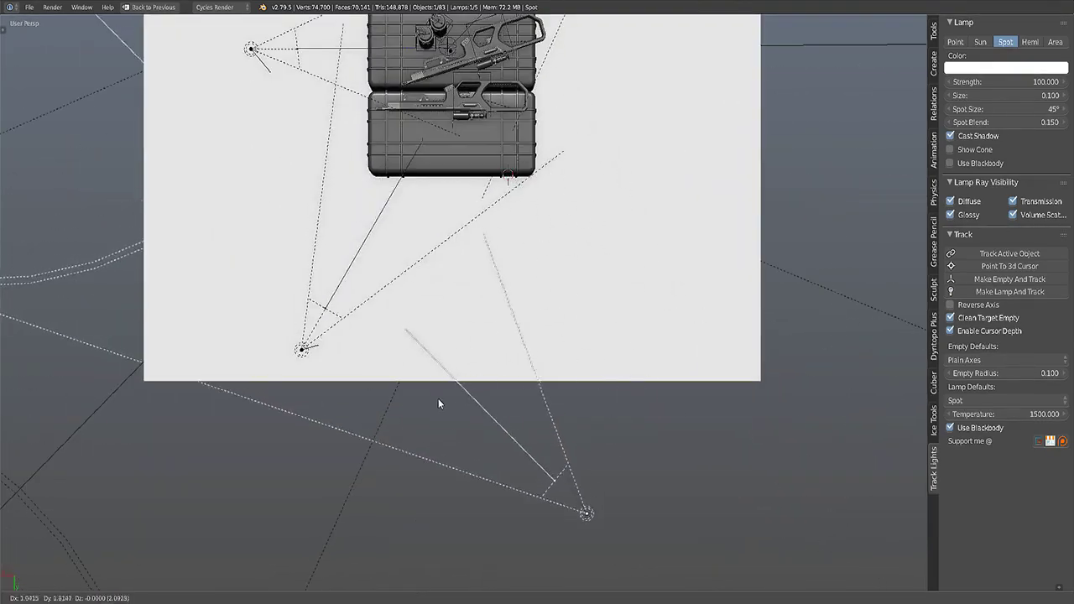
{"action": "left_click", "coordinate": [785, 59]}
- Rotate the spot lamp freely, and point it back at the 3D cursor on the front case
{"action": "middle_click_drag", "start_coordinate": [785, 59], "coordinate": [500, 144]}
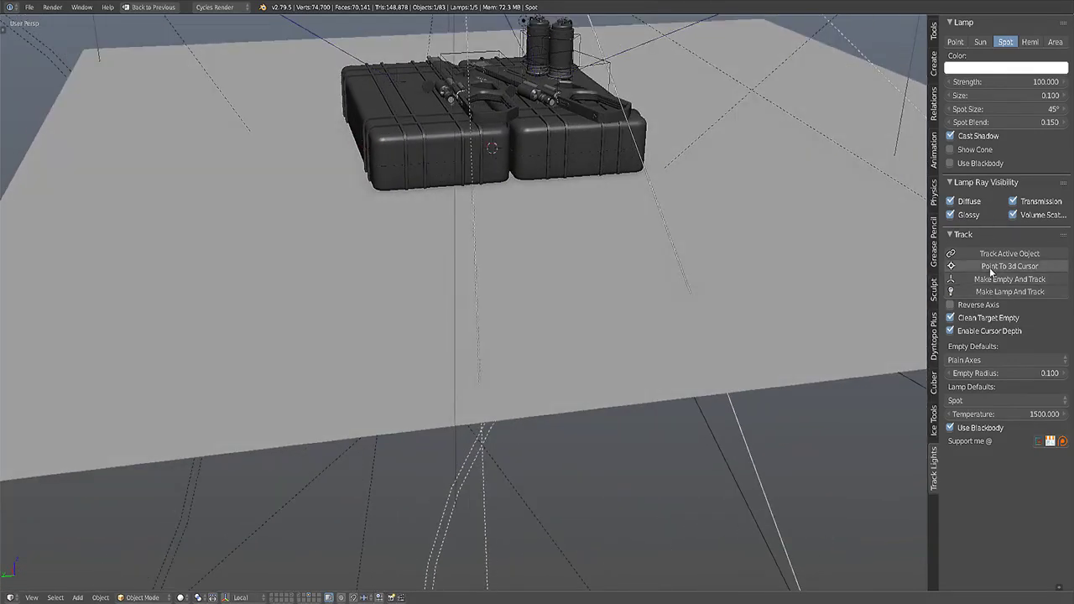
{"action": "scroll", "coordinate": [615, 262], "scroll_direction": "down", "scroll_amount": 4}
{"action": "middle_click_drag", "start_coordinate": [615, 262], "coordinate": [544, 281]}
{"action": "key", "text": "r"}
{"action": "left_click", "coordinate": [687, 218]}
{"action": "middle_click_drag", "start_coordinate": [425, 318], "coordinate": [528, 267]}
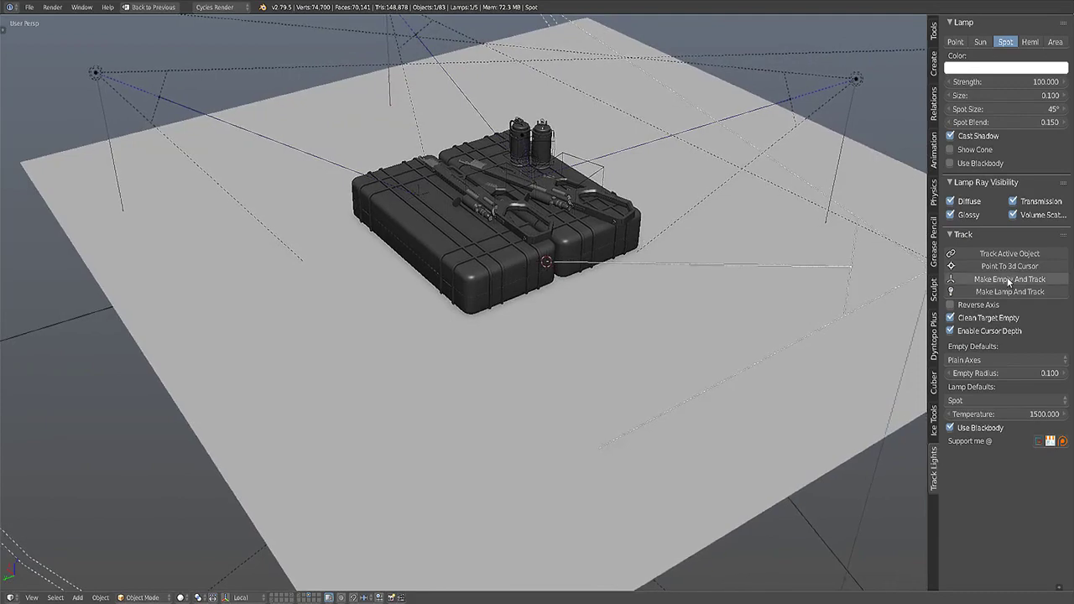
- Examine the spot lamp's aim at the 3D cursor from the back and from above
{"action": "scroll", "coordinate": [452, 327], "scroll_direction": "down", "scroll_amount": 3}
{"action": "middle_click_drag", "start_coordinate": [451, 327], "coordinate": [546, 261]}
{"action": "key", "text": "ctrl+KP_1"}
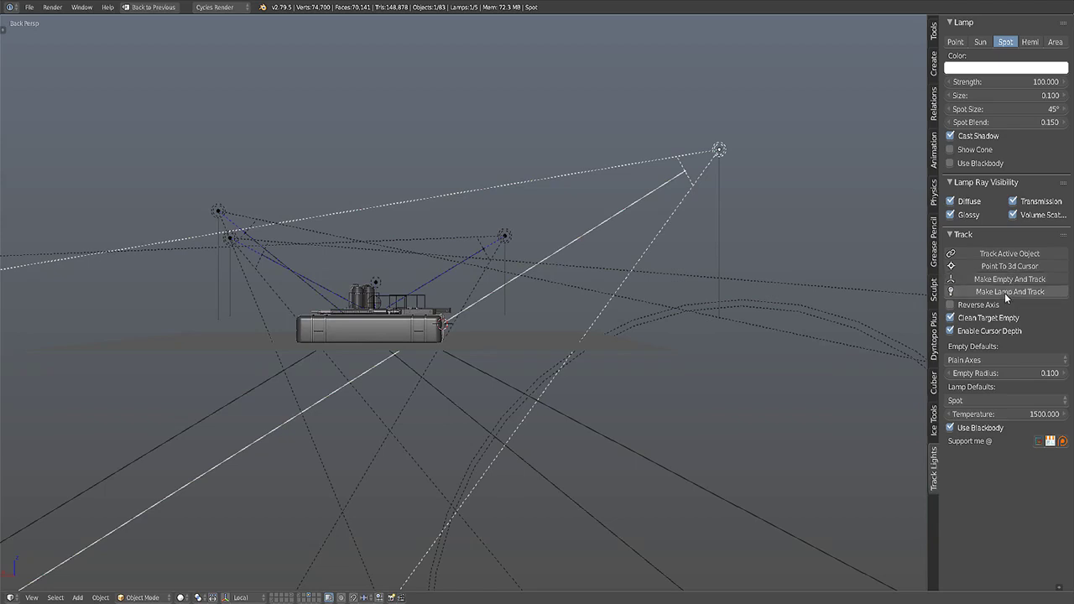
{"action": "middle_click_drag", "start_coordinate": [685, 273], "coordinate": [669, 231], "text": "shift"}
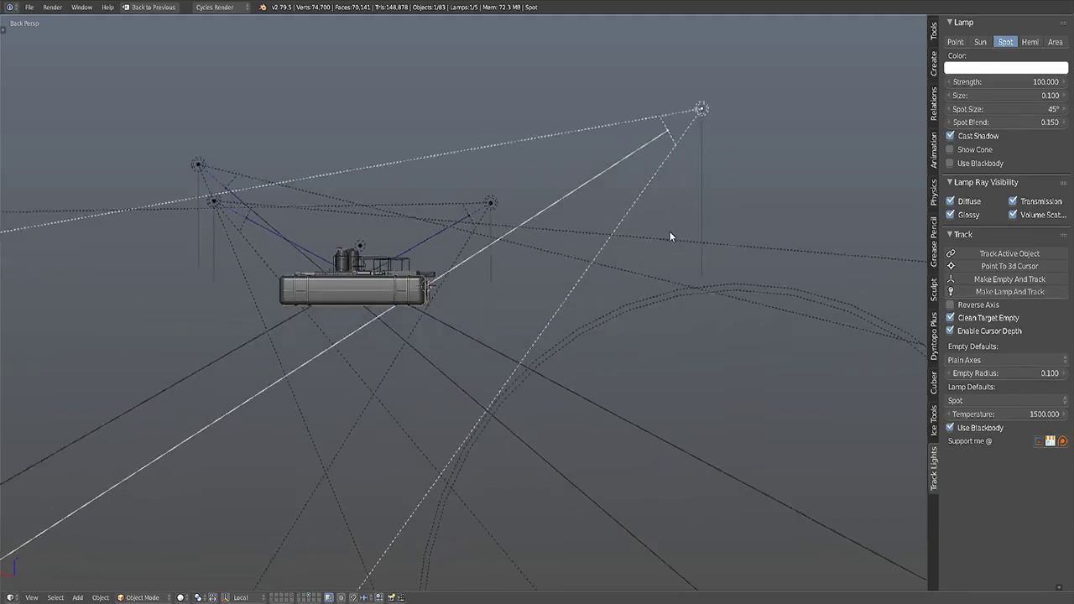
{"action": "scroll", "coordinate": [669, 230], "scroll_direction": "up", "scroll_amount": 4}
{"action": "middle_click_drag", "start_coordinate": [495, 223], "coordinate": [419, 248]}
{"action": "scroll", "coordinate": [556, 214], "scroll_direction": "up", "scroll_amount": 1}
{"action": "middle_click_drag", "start_coordinate": [556, 213], "coordinate": [530, 293], "text": "shift"}
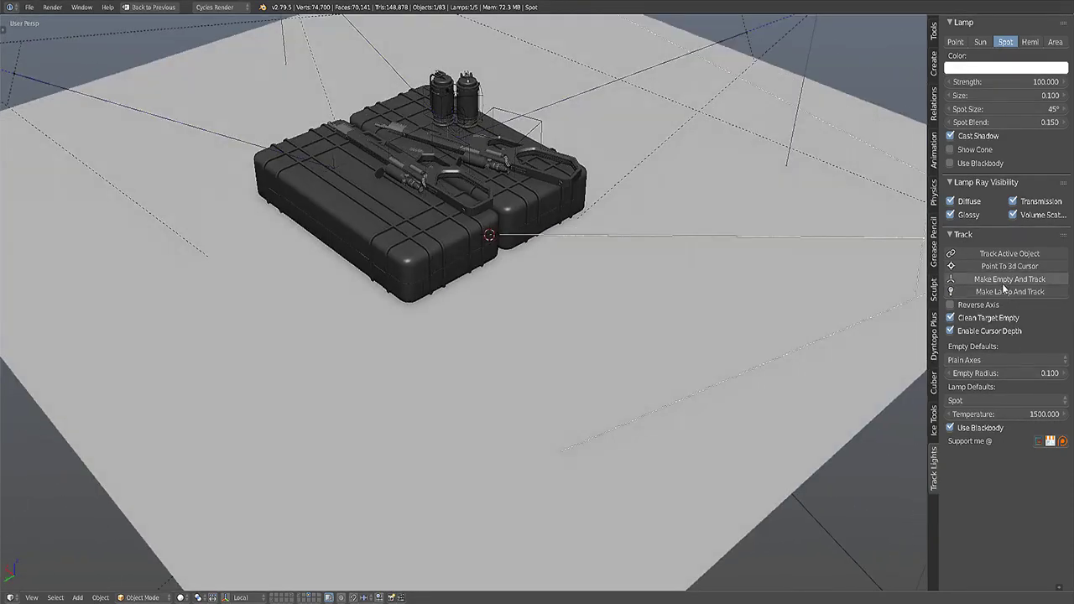
- Place the 3D cursor at a new spot on the front case's end face
{"action": "left_click", "coordinate": [445, 250]}
{"action": "middle_click_drag", "start_coordinate": [500, 261], "coordinate": [594, 231]}
{"action": "scroll", "coordinate": [474, 255], "scroll_direction": "down", "scroll_amount": 4}
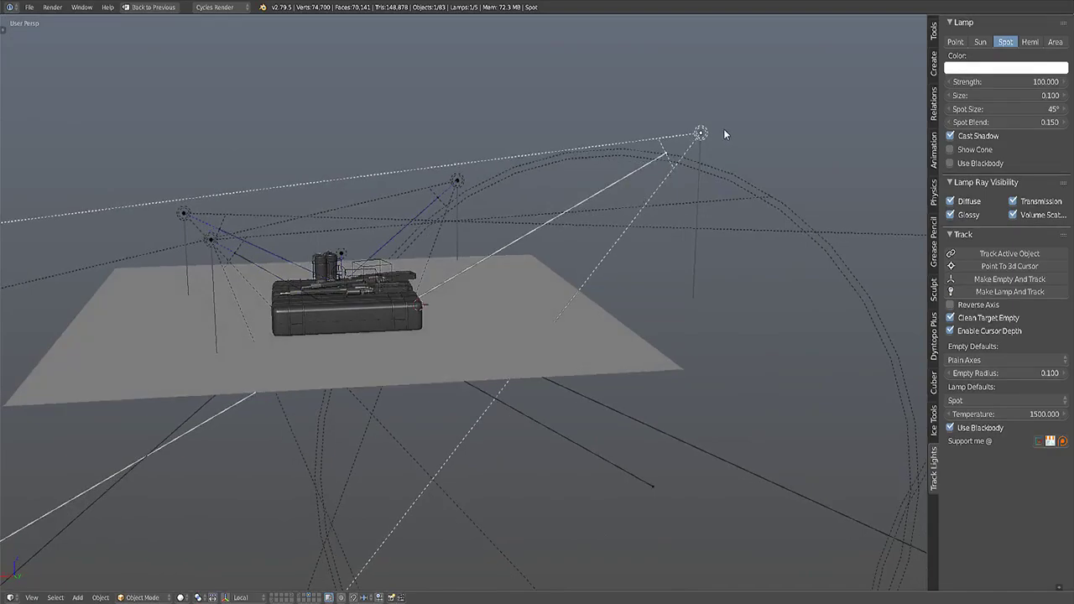
{"action": "middle_click_drag", "start_coordinate": [689, 174], "coordinate": [587, 219]}
{"action": "scroll", "coordinate": [554, 251], "scroll_direction": "up", "scroll_amount": 2}
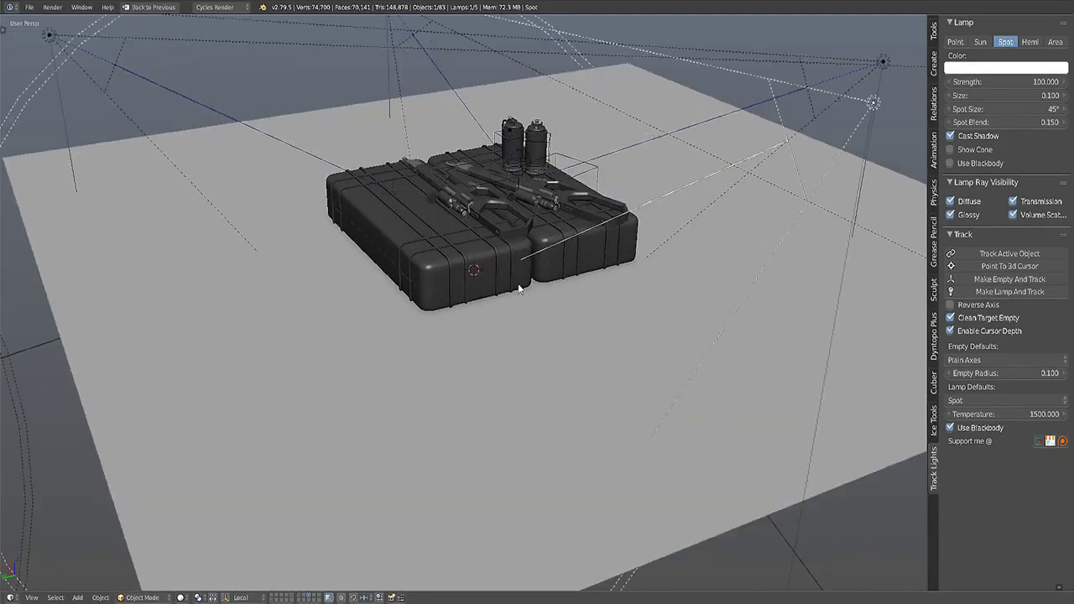
{"action": "middle_click_drag", "start_coordinate": [521, 285], "coordinate": [556, 266]}
- Duplicate the spot lamp twice and place the copies in a row next to the original
{"action": "scroll", "coordinate": [496, 240], "scroll_direction": "down", "scroll_amount": 4}
{"action": "key", "text": "shift+d"}
{"action": "left_click", "coordinate": [482, 321]}
{"action": "key", "text": "shift+d"}
{"action": "left_click", "coordinate": [387, 323]}
- Select the three spot lamps in the row and point them all at the 3D cursor on the front case
{"action": "right_click", "coordinate": [472, 400]}
{"action": "right_click", "coordinate": [408, 388], "text": "shift"}
{"action": "right_click", "coordinate": [341, 381], "text": "shift"}
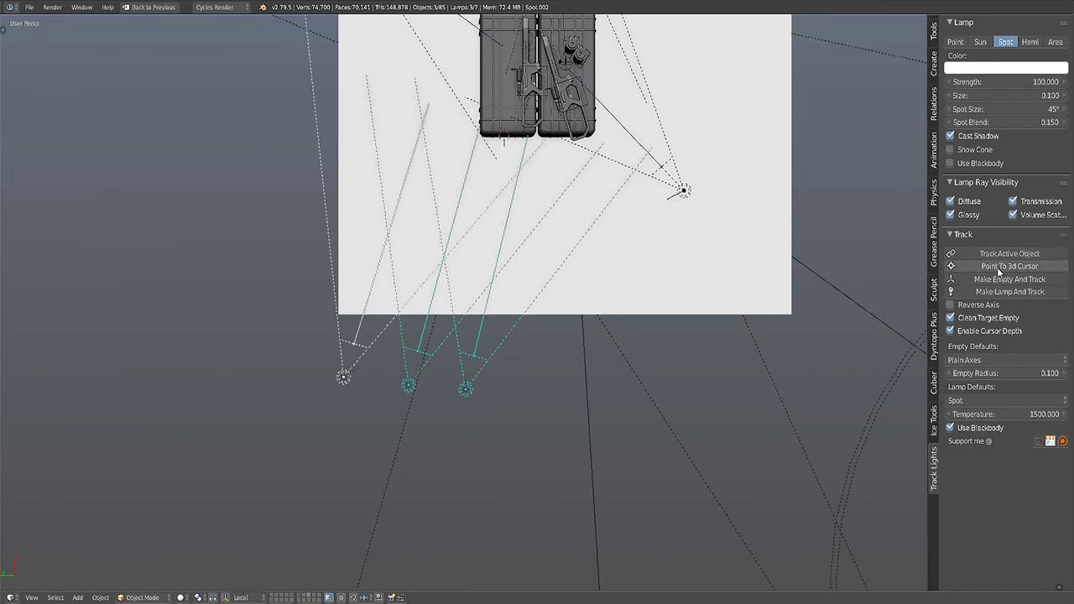
{"action": "middle_click_drag", "start_coordinate": [397, 374], "coordinate": [435, 280]}
{"action": "scroll", "coordinate": [537, 308], "scroll_direction": "up", "scroll_amount": 3}
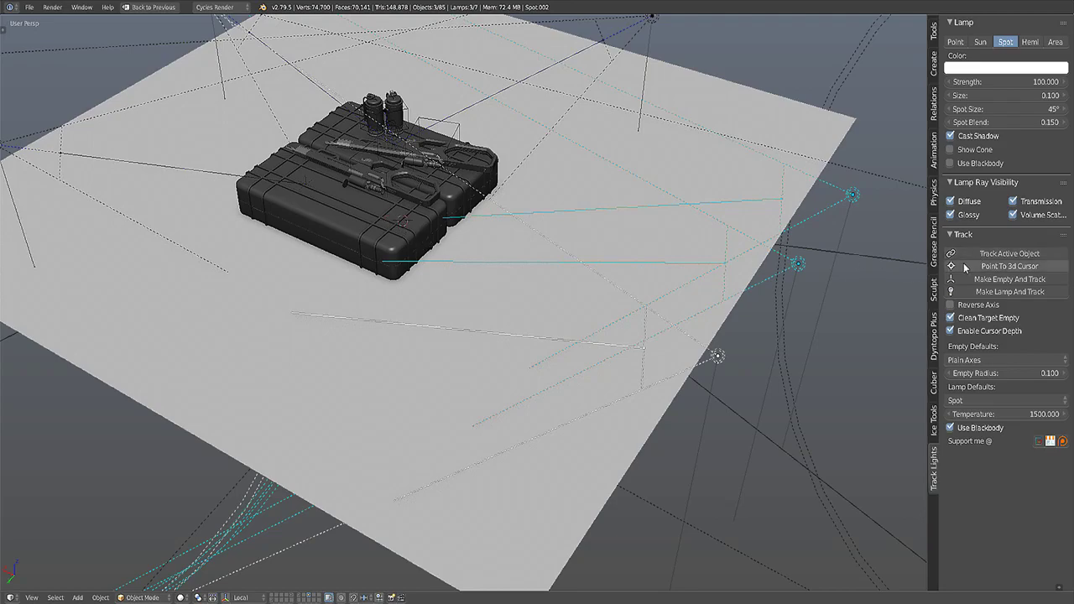
{"action": "middle_click_drag", "start_coordinate": [714, 354], "coordinate": [485, 266]}
{"action": "scroll", "coordinate": [485, 266], "scroll_direction": "up", "scroll_amount": 4}
{"action": "scroll", "coordinate": [484, 285], "scroll_direction": "down", "scroll_amount": 4}
- Add the front case to the selection as the active object and make the three spot lamps track it
{"action": "right_click", "coordinate": [479, 288]}
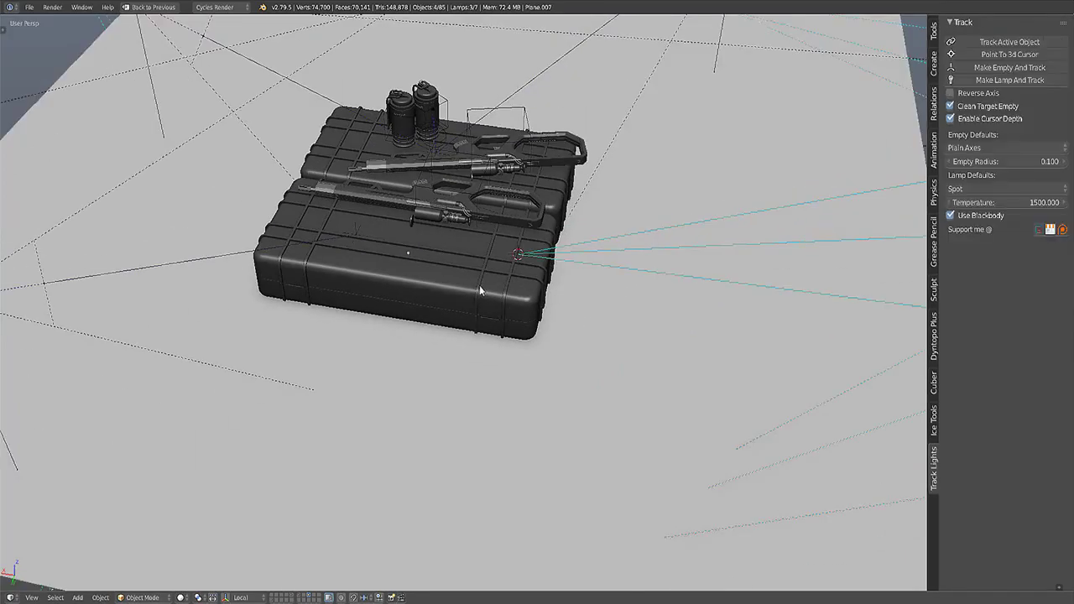
{"action": "key", "text": "g"}
{"action": "right_click", "coordinate": [532, 268]}
{"action": "scroll", "coordinate": [525, 286], "scroll_direction": "down", "scroll_amount": 3}
{"action": "key", "text": "g"}
{"action": "right_click", "coordinate": [457, 276]}
{"action": "scroll", "coordinate": [457, 276], "scroll_direction": "down", "scroll_amount": 2}
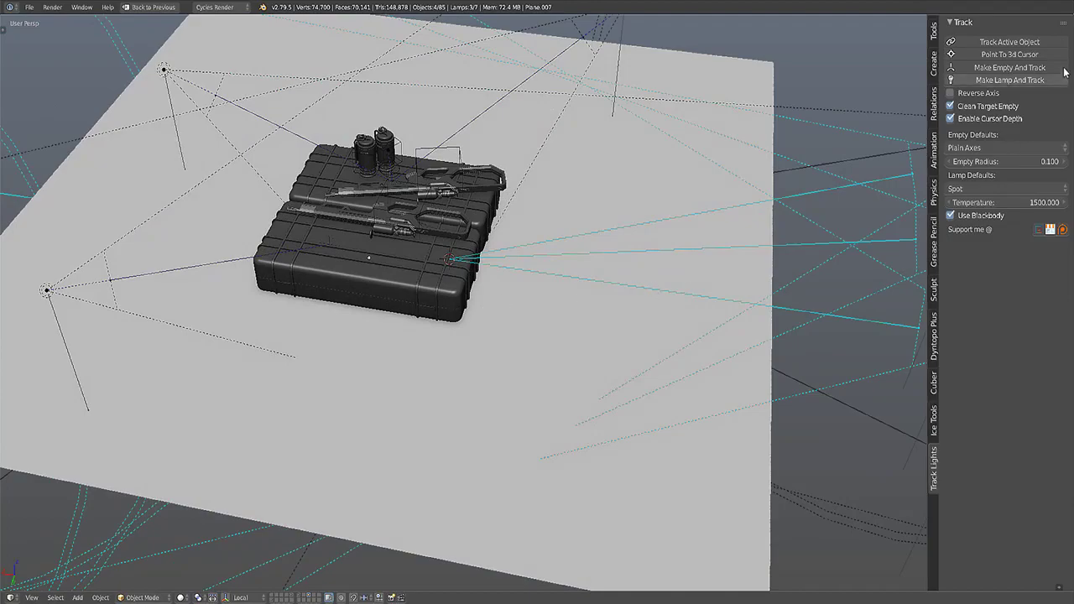
{"action": "scroll", "coordinate": [467, 287], "scroll_direction": "down", "scroll_amount": 3}
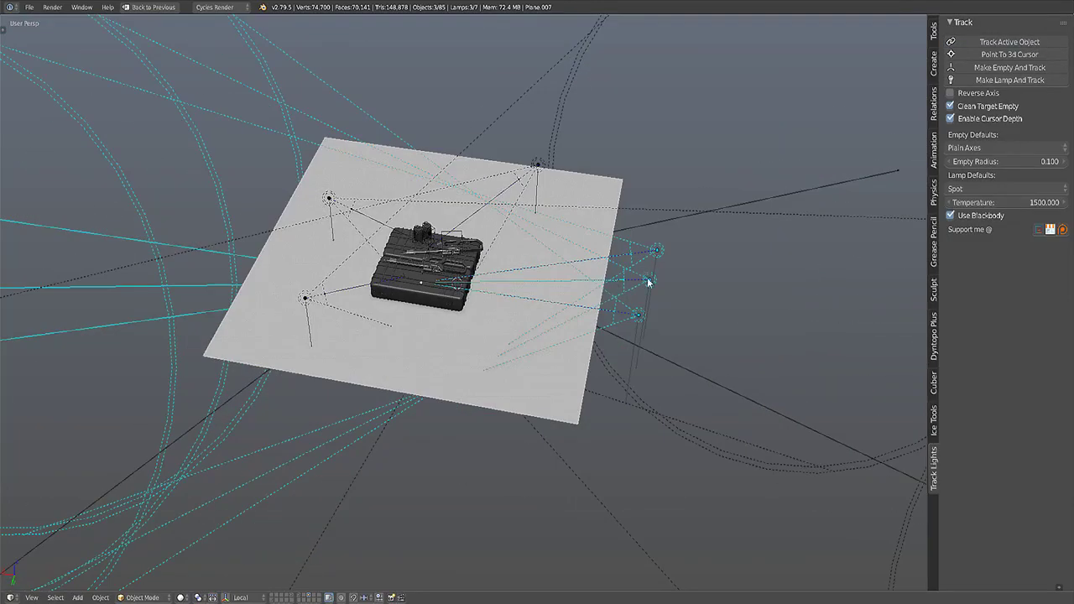
{"action": "middle_click_drag", "start_coordinate": [658, 299], "coordinate": [636, 374]}
- Delete two of the three spot lamps in the row and select the remaining one
{"action": "right_click", "coordinate": [569, 171]}
{"action": "right_click", "coordinate": [609, 215], "text": "shift"}
{"action": "key", "text": "x"}
{"action": "left_click", "coordinate": [614, 227]}
{"action": "right_click", "coordinate": [621, 231]}
{"action": "scroll", "coordinate": [484, 310], "scroll_direction": "up", "scroll_amount": 3}
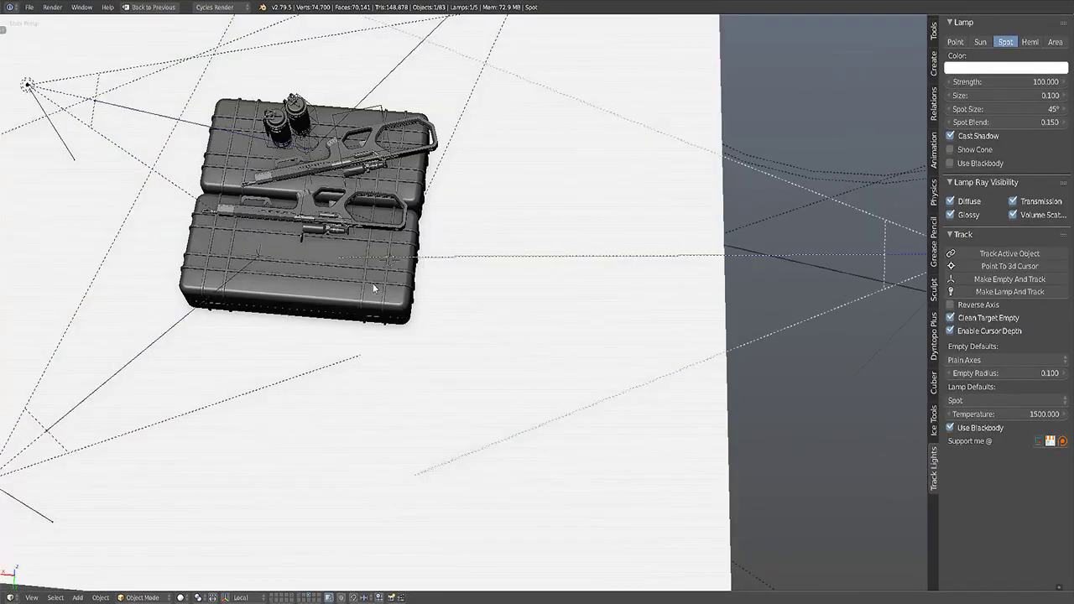
- Place the 3D cursor on the front case's end face
{"action": "middle_click_drag", "start_coordinate": [375, 289], "coordinate": [475, 251]}
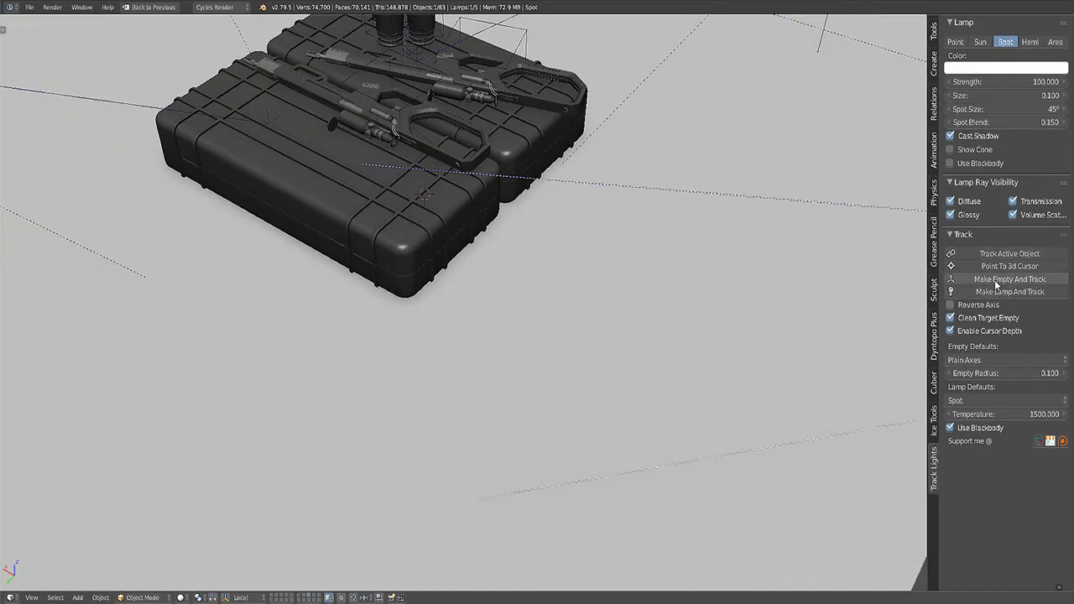
{"action": "scroll", "coordinate": [555, 267], "scroll_direction": "down", "scroll_amount": 5}
{"action": "scroll", "coordinate": [532, 280], "scroll_direction": "up", "scroll_amount": 3}
{"action": "middle_click_drag", "start_coordinate": [551, 285], "coordinate": [471, 267]}
{"action": "left_click", "coordinate": [460, 266]}
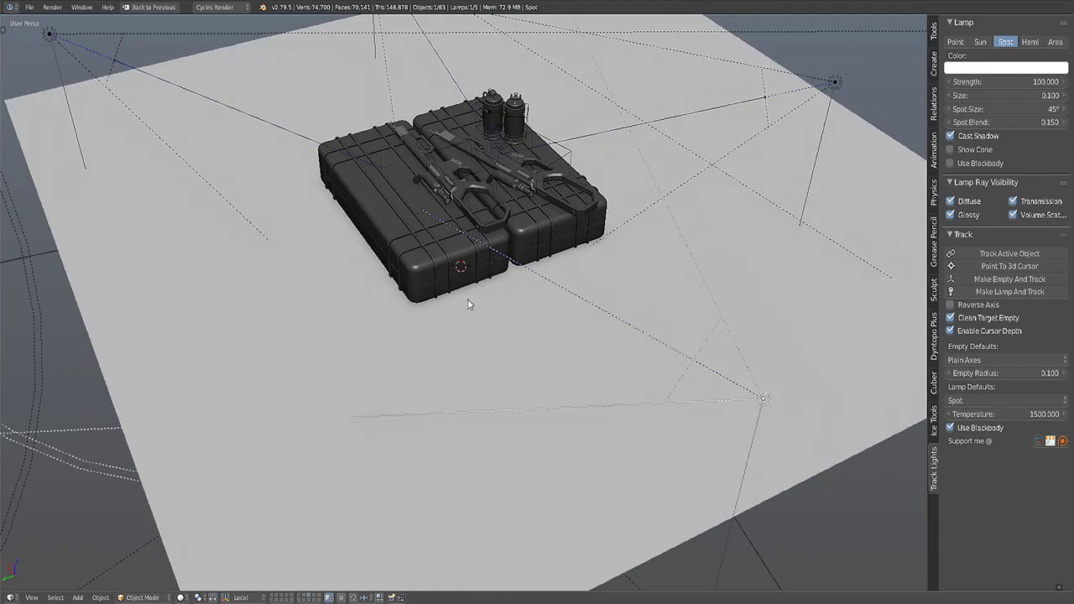
{"action": "scroll", "coordinate": [466, 302], "scroll_direction": "down", "scroll_amount": 5}
{"action": "middle_click_drag", "start_coordinate": [488, 303], "coordinate": [582, 299]}
{"action": "scroll", "coordinate": [576, 301], "scroll_direction": "up", "scroll_amount": 4}
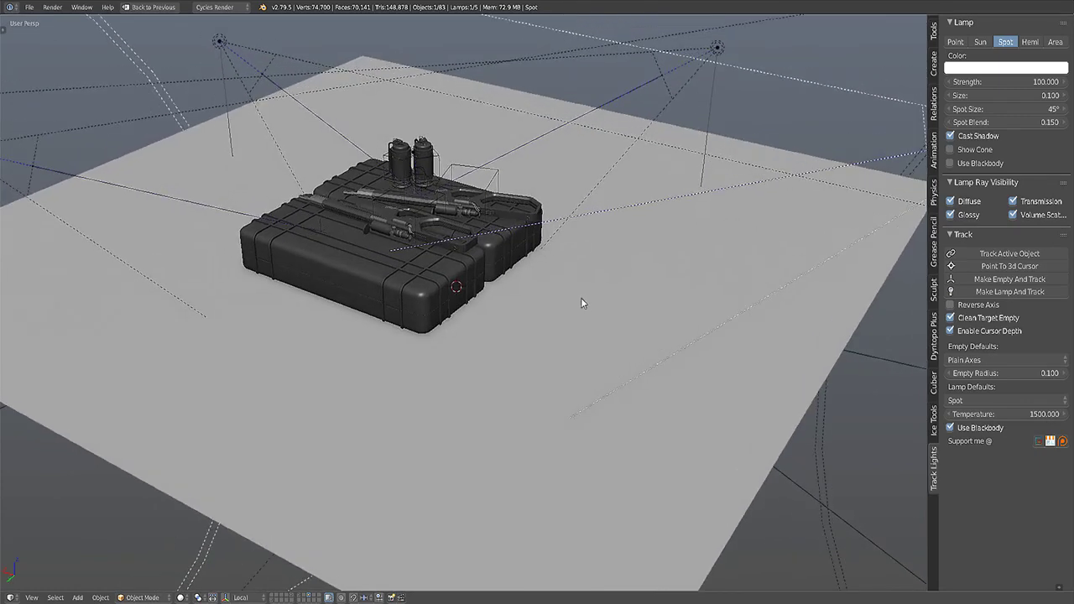
- Make an empty at the 3D cursor for the spot lamp to track, and try moving that empty
{"action": "left_click", "coordinate": [1010, 279]}
{"action": "scroll", "coordinate": [501, 357], "scroll_direction": "up", "scroll_amount": 6}
{"action": "middle_click_drag", "start_coordinate": [484, 302], "coordinate": [491, 251]}
{"action": "right_click", "coordinate": [484, 228]}
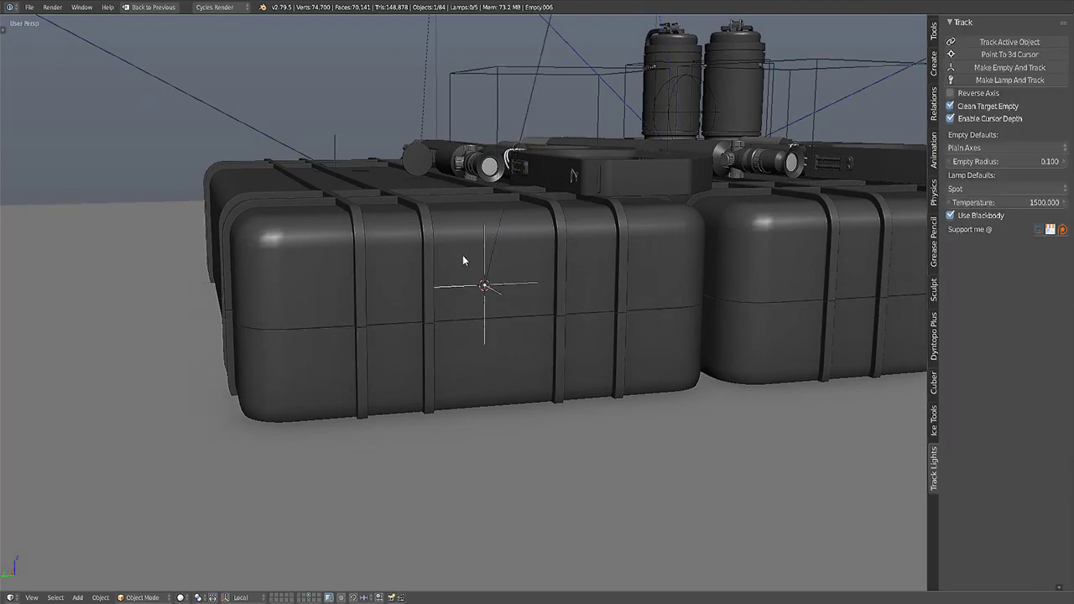
{"action": "key", "text": "g"}
{"action": "left_click", "coordinate": [502, 229]}
{"action": "scroll", "coordinate": [508, 229], "scroll_direction": "down", "scroll_amount": 8}
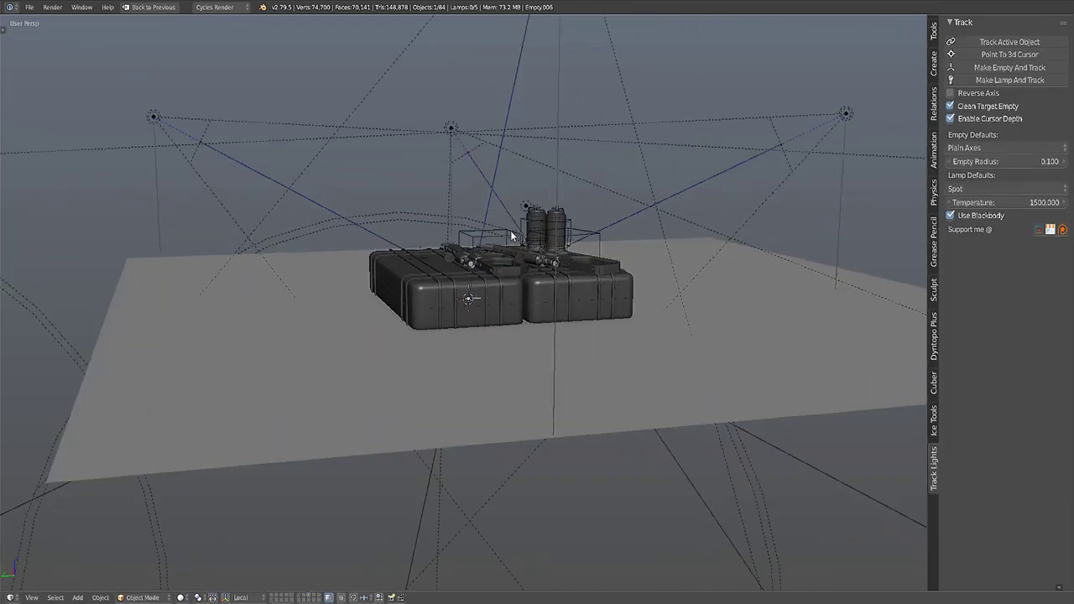
- Select the spot lamp and move it around the cases to test its tracking of the empty
{"action": "middle_click_drag", "start_coordinate": [510, 230], "coordinate": [623, 215]}
{"action": "scroll", "coordinate": [622, 215], "scroll_direction": "down", "scroll_amount": 3}
{"action": "right_click", "coordinate": [667, 163]}
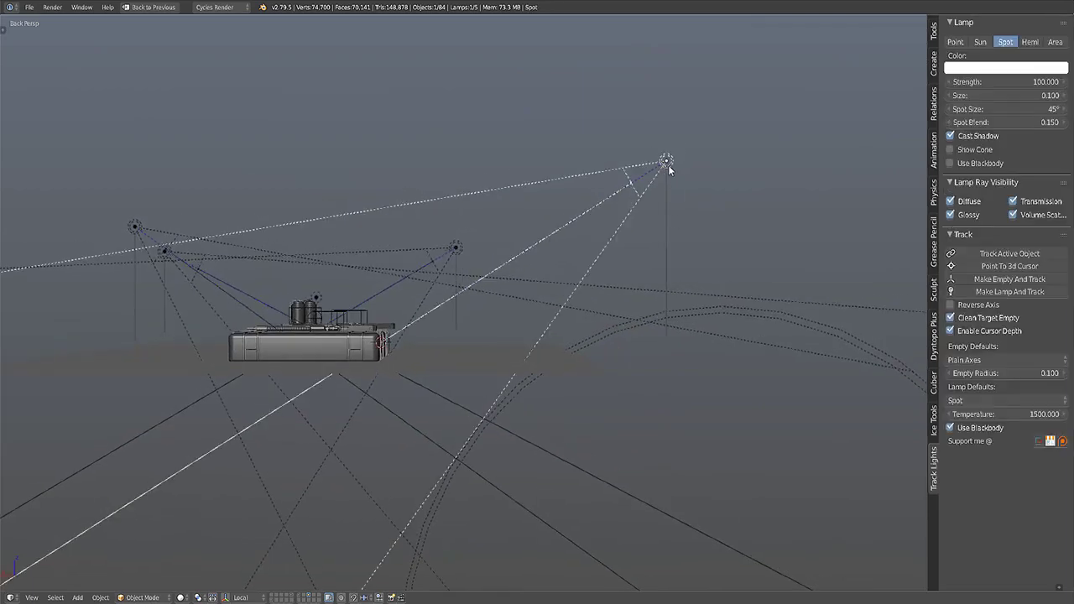
{"action": "middle_click_drag", "start_coordinate": [668, 165], "coordinate": [617, 287]}
{"action": "key", "text": "g"}
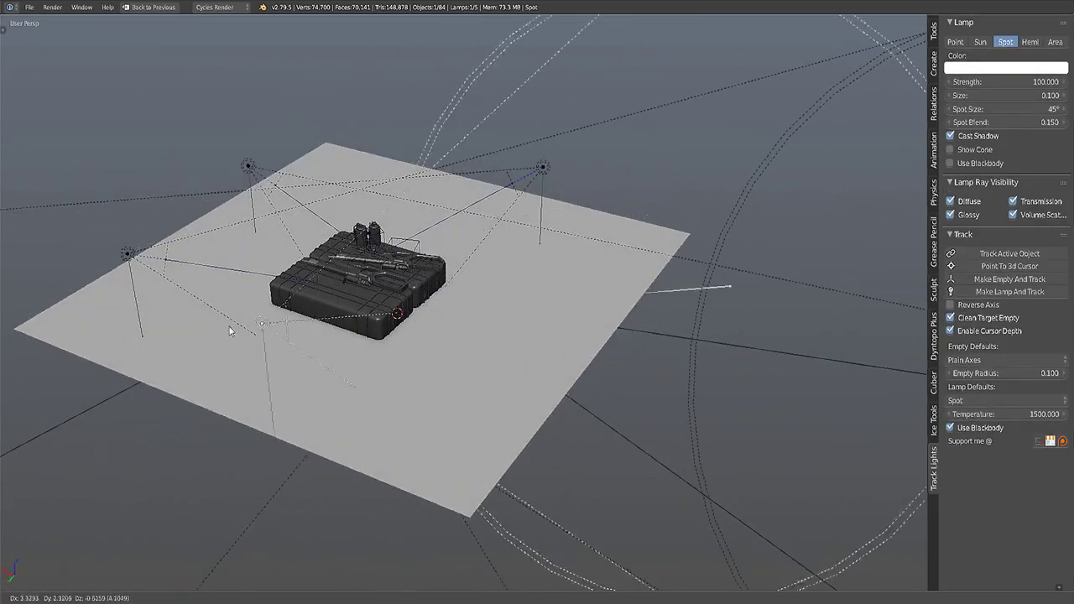
{"action": "left_click", "coordinate": [645, 216]}
- Enable Reverse Axis and make a new empty at the 3D cursor for the spot lamp to track
{"action": "middle_click_drag", "start_coordinate": [490, 368], "coordinate": [554, 320], "text": "shift"}
{"action": "scroll", "coordinate": [555, 320], "scroll_direction": "up", "scroll_amount": 1}
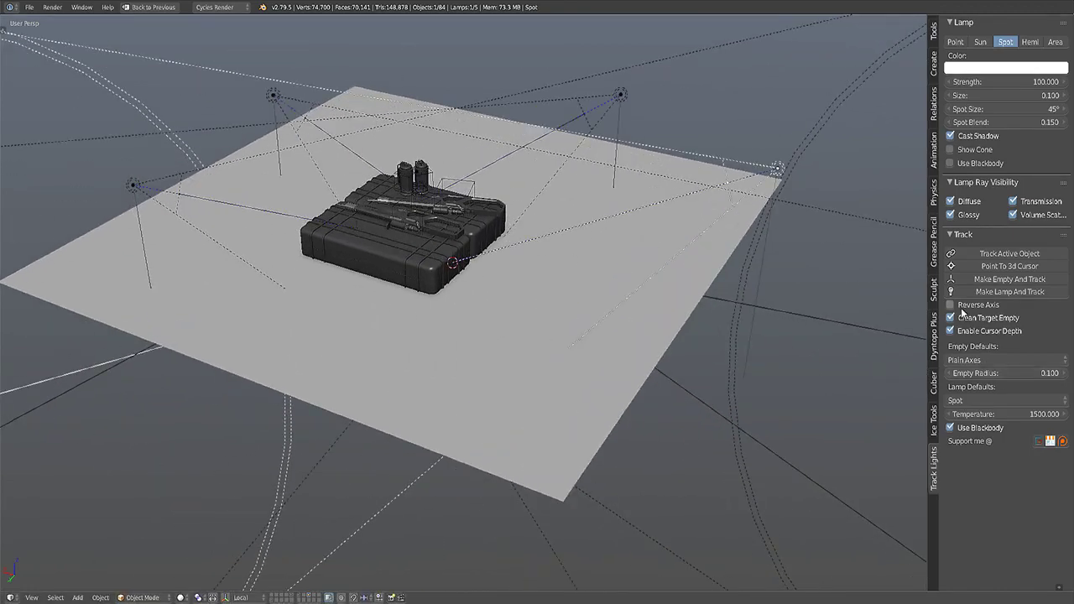
{"action": "middle_click_drag", "start_coordinate": [641, 297], "coordinate": [573, 330], "text": "shift"}
{"action": "middle_click_drag", "start_coordinate": [513, 348], "coordinate": [533, 337]}
{"action": "scroll", "coordinate": [534, 336], "scroll_direction": "up", "scroll_amount": 5}
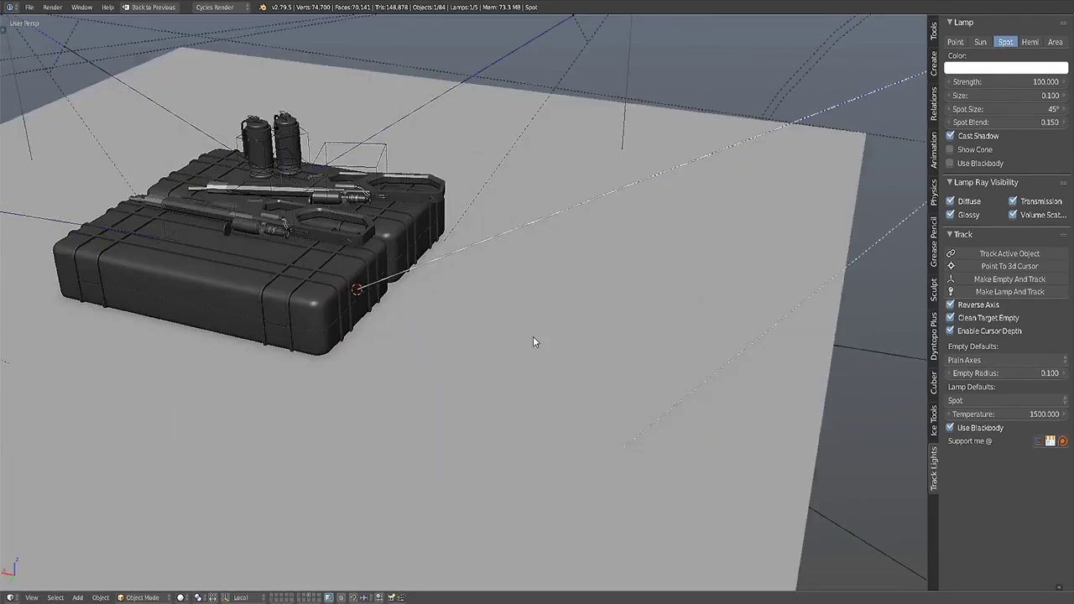
{"action": "middle_click_drag", "start_coordinate": [342, 273], "coordinate": [426, 253], "text": "shift"}
{"action": "key", "text": "g"}
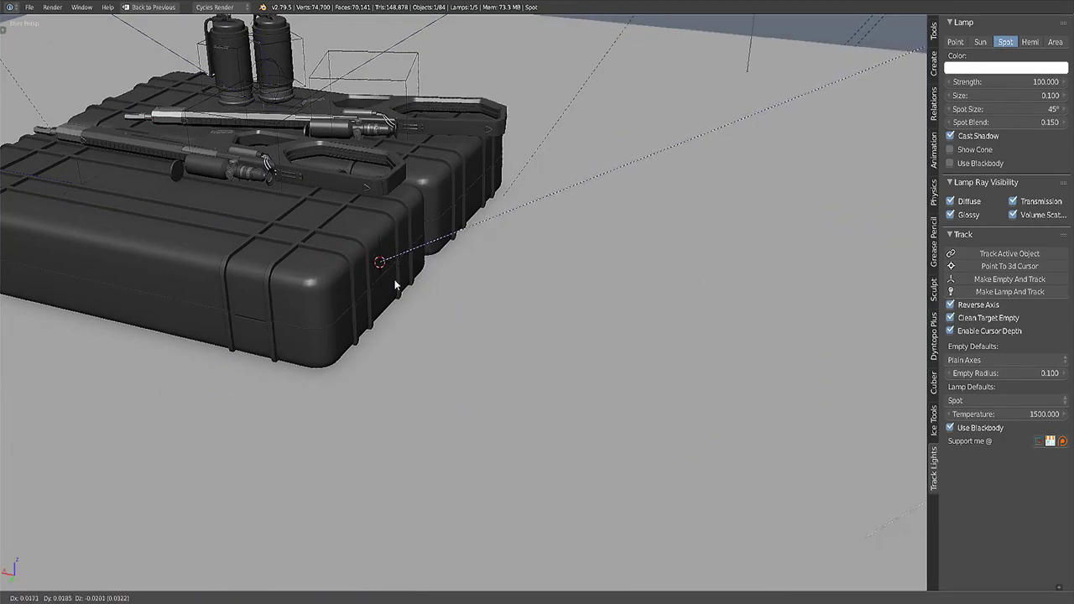
{"action": "left_click", "coordinate": [392, 279]}
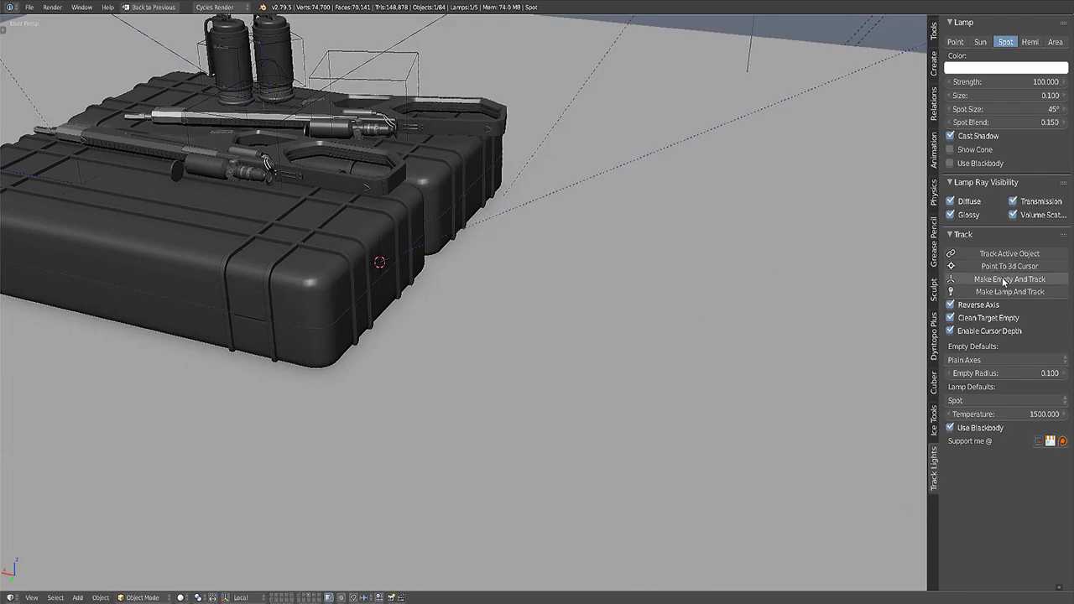
- Examine the direction of the spot lamp with the reversed axis from several angles and distances
{"action": "scroll", "coordinate": [645, 237], "scroll_direction": "down", "scroll_amount": 10}
{"action": "middle_click_drag", "start_coordinate": [644, 237], "coordinate": [537, 259]}
{"action": "scroll", "coordinate": [529, 267], "scroll_direction": "down", "scroll_amount": 3}
{"action": "scroll", "coordinate": [553, 245], "scroll_direction": "up", "scroll_amount": 7}
{"action": "scroll", "coordinate": [587, 230], "scroll_direction": "down", "scroll_amount": 5}
{"action": "middle_click_drag", "start_coordinate": [745, 131], "coordinate": [703, 166], "text": "shift"}
{"action": "middle_click_drag", "start_coordinate": [537, 262], "coordinate": [618, 175], "text": "shift"}
{"action": "scroll", "coordinate": [625, 173], "scroll_direction": "up", "scroll_amount": 7}
{"action": "middle_click_drag", "start_coordinate": [487, 201], "coordinate": [479, 246], "text": "shift"}
{"action": "middle_click_drag", "start_coordinate": [549, 174], "coordinate": [515, 230]}
{"action": "scroll", "coordinate": [515, 229], "scroll_direction": "down", "scroll_amount": 8}
{"action": "middle_click_drag", "start_coordinate": [702, 193], "coordinate": [654, 215], "text": "shift"}
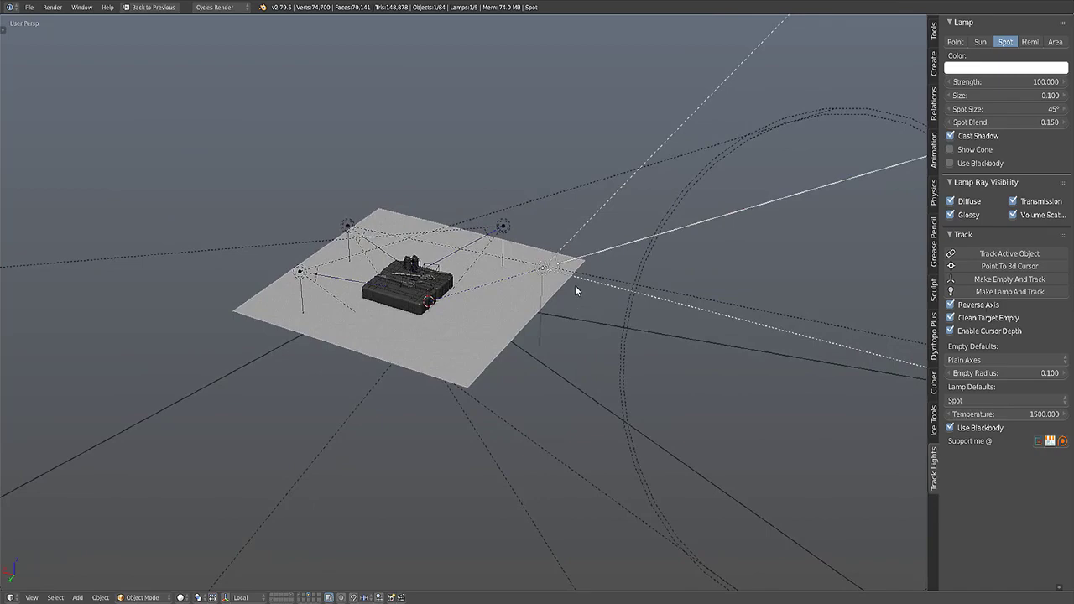
{"action": "scroll", "coordinate": [598, 324], "scroll_direction": "up", "scroll_amount": 2}
{"action": "middle_click_drag", "start_coordinate": [599, 325], "coordinate": [627, 290]}
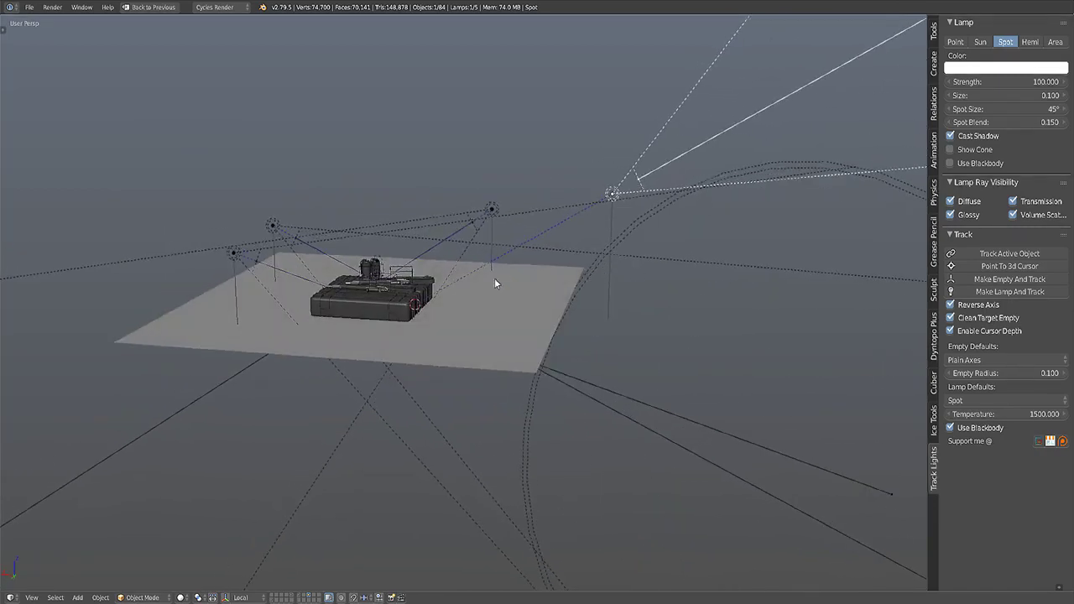
- Disable Reverse Axis and make an empty at the 3D cursor again for the spot lamp to track
{"action": "scroll", "coordinate": [497, 282], "scroll_direction": "up", "scroll_amount": 1}
{"action": "middle_click_drag", "start_coordinate": [598, 245], "coordinate": [519, 291]}
{"action": "scroll", "coordinate": [465, 325], "scroll_direction": "up", "scroll_amount": 6}
{"action": "middle_click_drag", "start_coordinate": [463, 325], "coordinate": [638, 309], "text": "shift"}
{"action": "middle_click_drag", "start_coordinate": [691, 215], "coordinate": [651, 258], "text": "shift"}
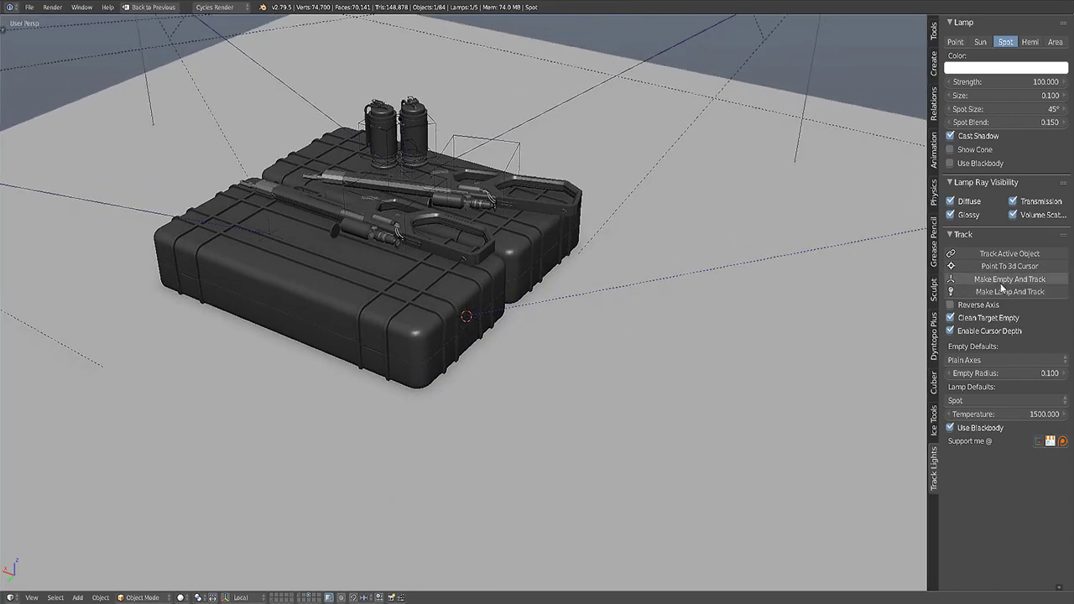
{"action": "left_click", "coordinate": [998, 284]}
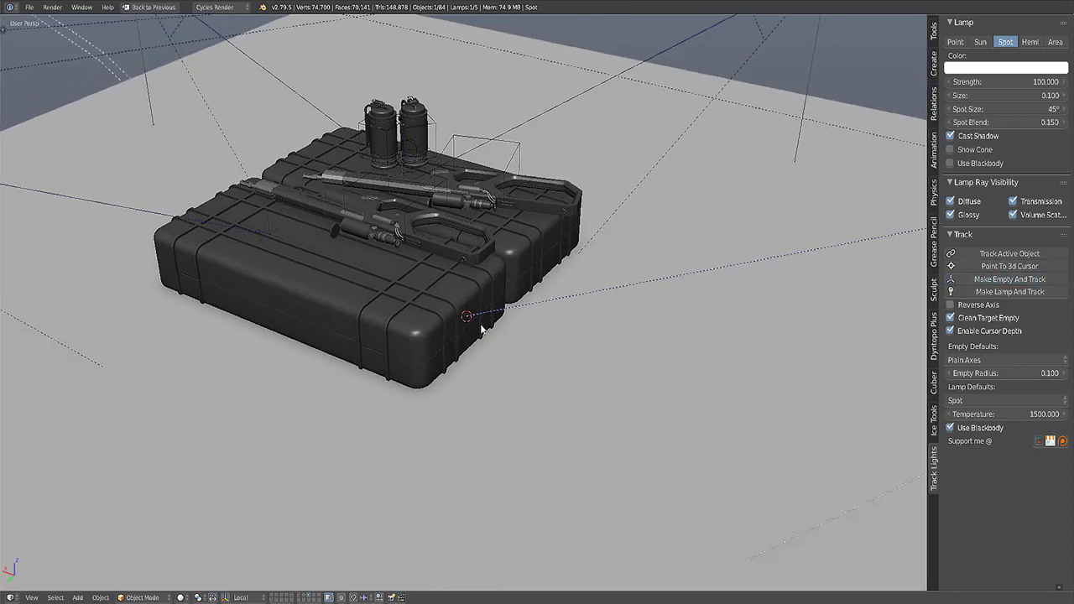
- Examine the spot lamp's aim at the empty on the front case from several sides
{"action": "middle_click_drag", "start_coordinate": [472, 323], "coordinate": [585, 291]}
{"action": "left_click_drag", "start_coordinate": [584, 290], "coordinate": [504, 307]}
{"action": "scroll", "coordinate": [503, 307], "scroll_direction": "down", "scroll_amount": 8}
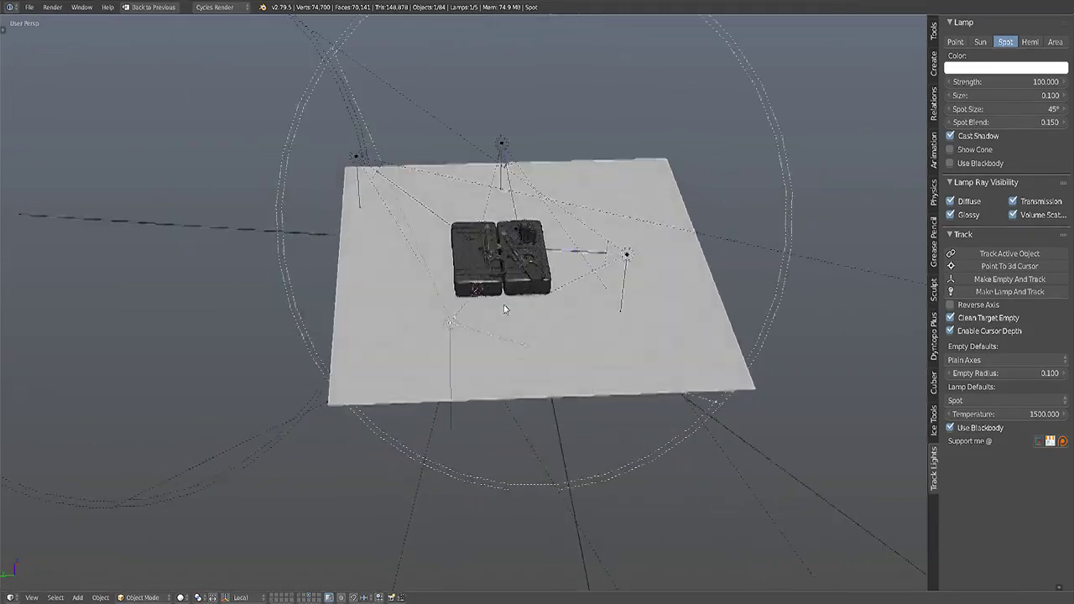
{"action": "middle_click_drag", "start_coordinate": [484, 301], "coordinate": [518, 293]}
{"action": "scroll", "coordinate": [517, 293], "scroll_direction": "up", "scroll_amount": 4}
{"action": "scroll", "coordinate": [516, 293], "scroll_direction": "up", "scroll_amount": 4}
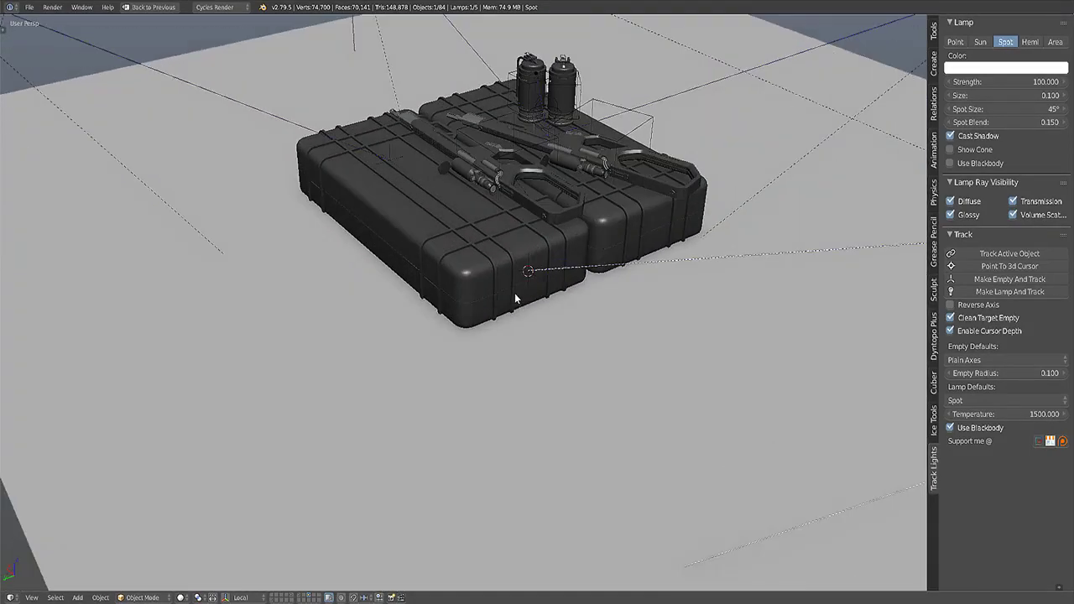
{"action": "scroll", "coordinate": [633, 258], "scroll_direction": "down", "scroll_amount": 6}
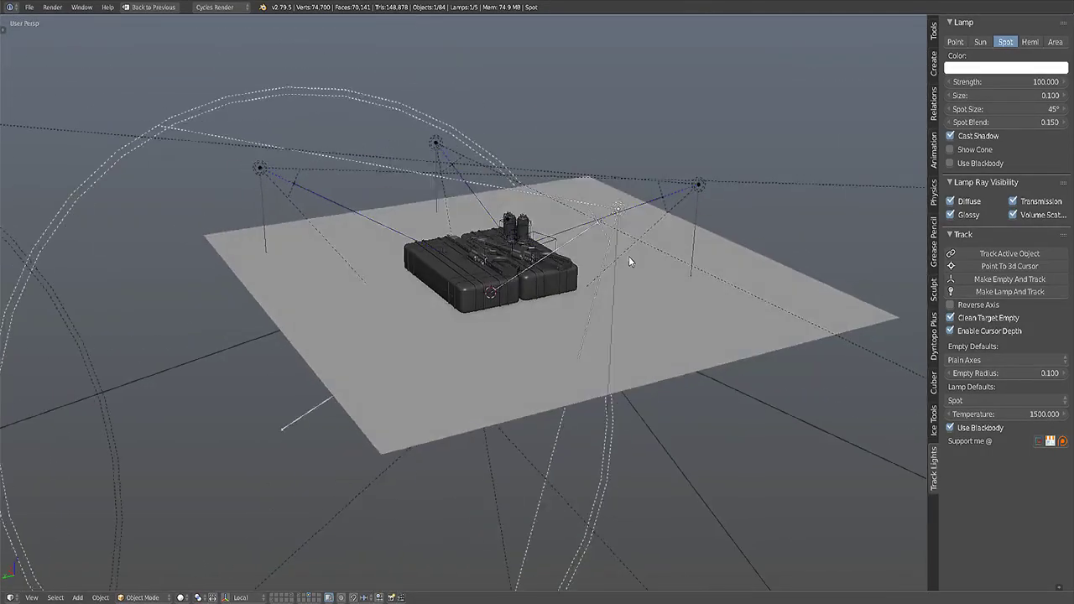
{"action": "scroll", "coordinate": [629, 256], "scroll_direction": "up", "scroll_amount": 5}
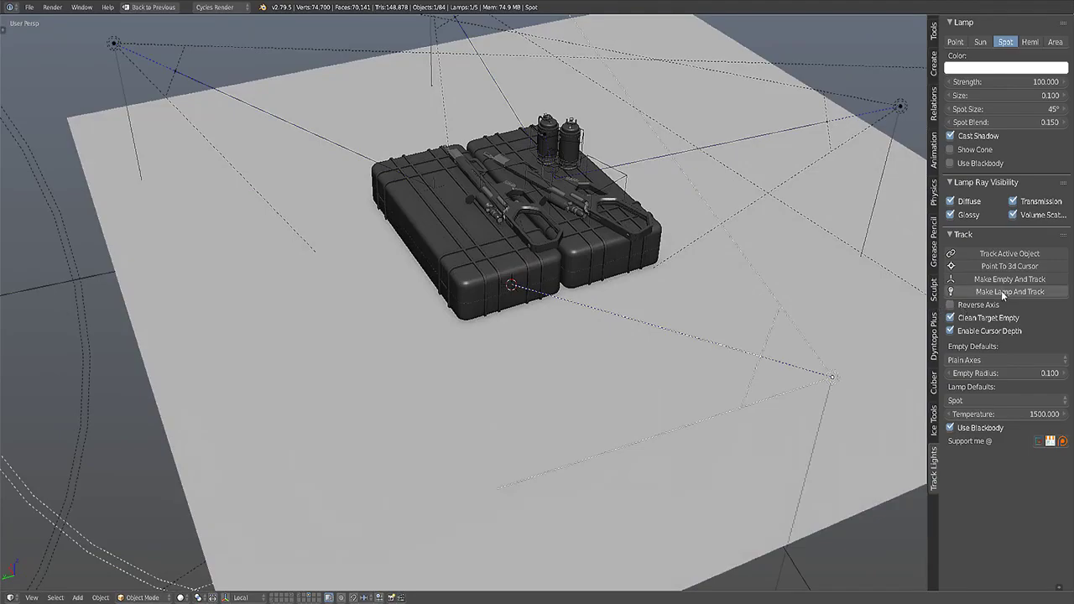
- Try moving the spot lamp near the ground plane's corner while it tracks the empty
{"action": "left_click", "coordinate": [1001, 291]}
{"action": "middle_click_drag", "start_coordinate": [537, 353], "coordinate": [587, 297]}
{"action": "scroll", "coordinate": [562, 313], "scroll_direction": "up", "scroll_amount": 2}
{"action": "scroll", "coordinate": [561, 314], "scroll_direction": "down", "scroll_amount": 5}
{"action": "middle_click_drag", "start_coordinate": [668, 299], "coordinate": [750, 224]}
{"action": "right_click", "coordinate": [750, 224]}
{"action": "key", "text": "g"}
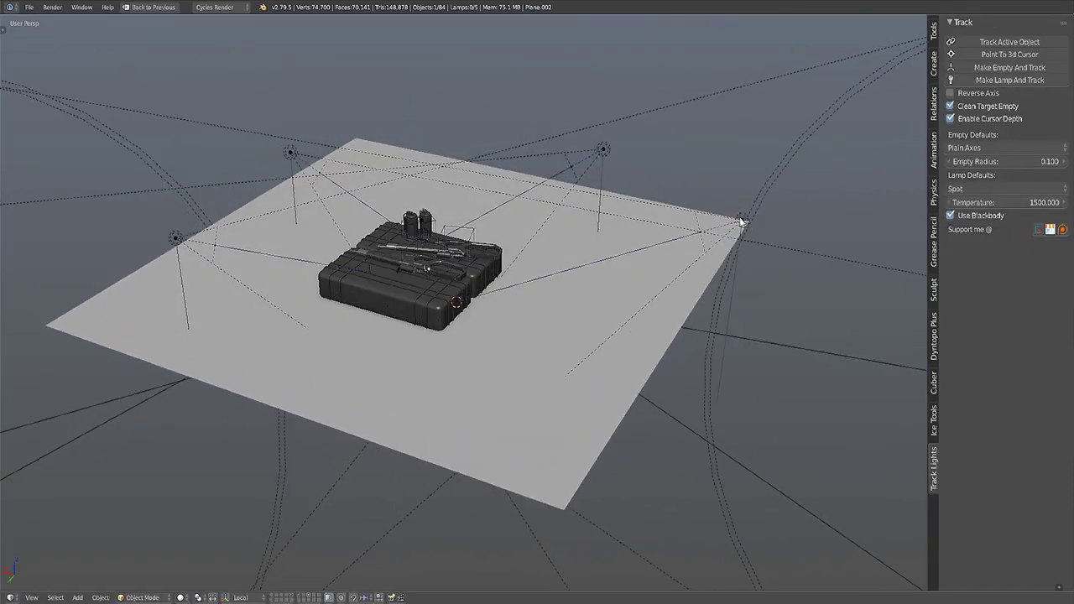
{"action": "right_click", "coordinate": [737, 215]}
{"action": "right_click", "coordinate": [737, 215]}
{"action": "key", "text": "g"}
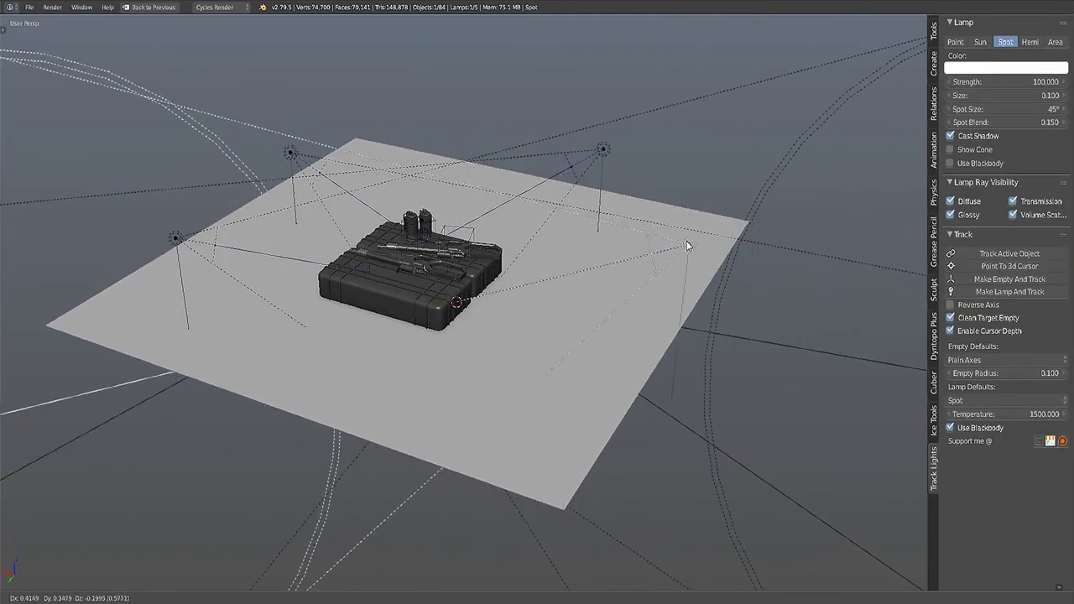
{"action": "right_click", "coordinate": [702, 222]}
- Duplicate the spot lamp and place the copy off the ground plane, on the other side of the front case
{"action": "middle_click_drag", "start_coordinate": [685, 243], "coordinate": [593, 349]}
{"action": "middle_click_drag", "start_coordinate": [592, 349], "coordinate": [526, 406], "text": "shift"}
{"action": "key", "text": "shift+d"}
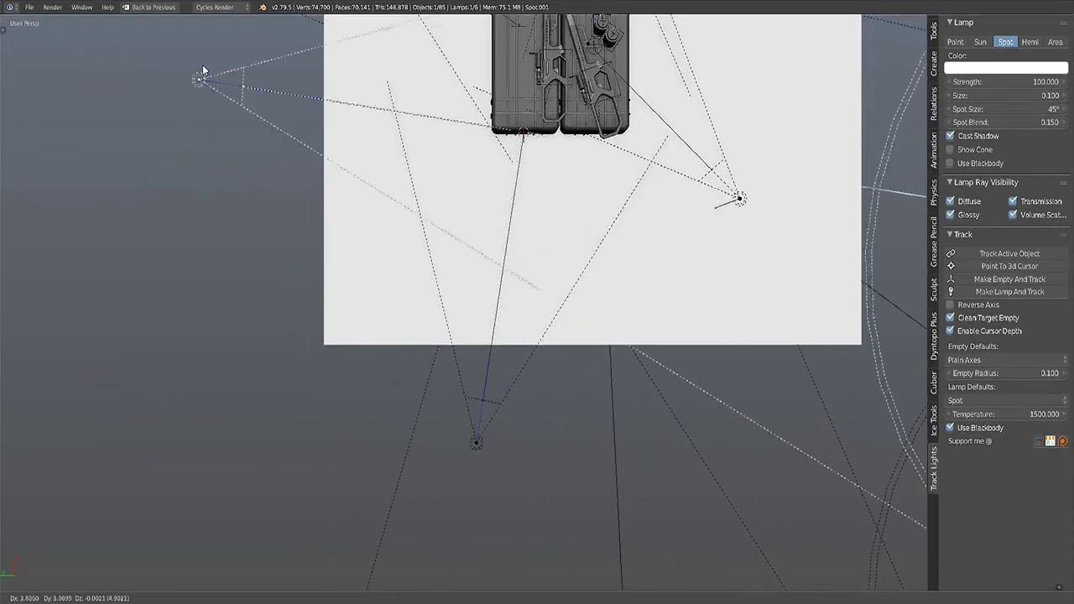
{"action": "left_click", "coordinate": [186, 55]}
{"action": "middle_click_drag", "start_coordinate": [385, 150], "coordinate": [833, 123], "text": "shift"}
- Switch the lamp copy's type to Hemi and back to Spot, and delete the copy
{"action": "left_click", "coordinate": [1030, 42]}
{"action": "left_click", "coordinate": [1004, 42]}
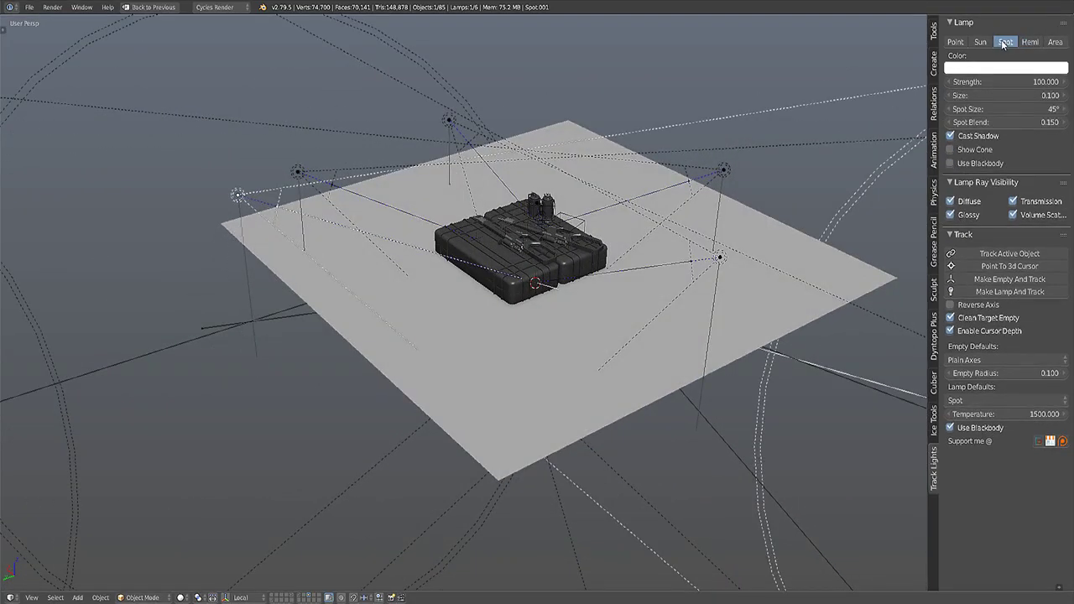
{"action": "key", "text": "x"}
{"action": "left_click", "coordinate": [618, 86]}
- Select the original spot lamp and place the 3D cursor on the front case's long side
{"action": "scroll", "coordinate": [494, 139], "scroll_direction": "up", "scroll_amount": 10}
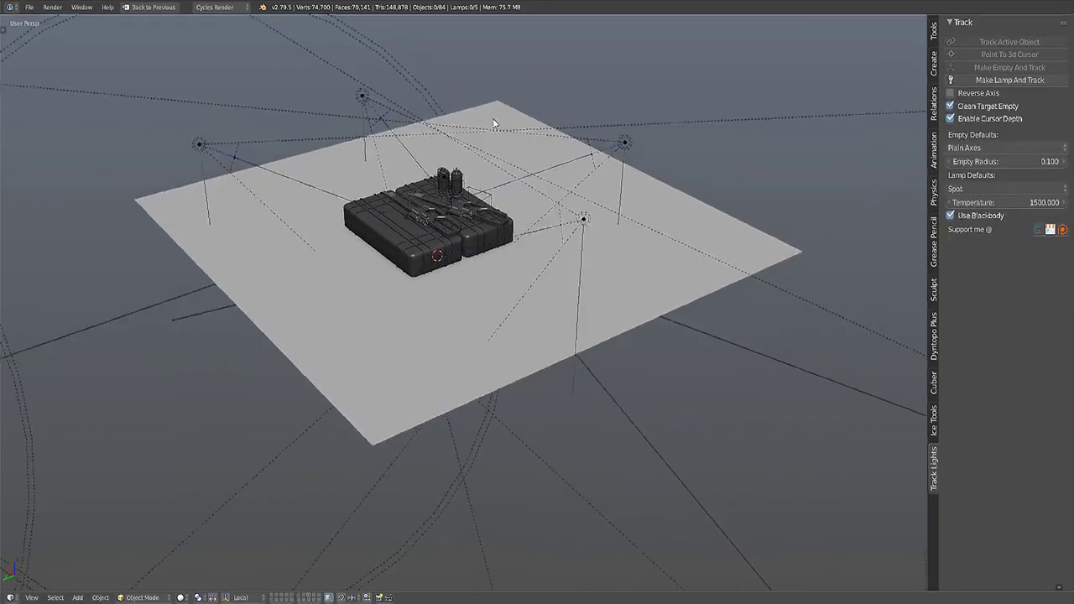
{"action": "scroll", "coordinate": [517, 150], "scroll_direction": "down", "scroll_amount": 4}
{"action": "scroll", "coordinate": [592, 280], "scroll_direction": "up", "scroll_amount": 2}
{"action": "right_click", "coordinate": [713, 277]}
{"action": "middle_click_drag", "start_coordinate": [464, 283], "coordinate": [579, 427], "text": "shift"}
{"action": "scroll", "coordinate": [579, 426], "scroll_direction": "up", "scroll_amount": 3}
{"action": "middle_click_drag", "start_coordinate": [478, 392], "coordinate": [488, 284]}
{"action": "scroll", "coordinate": [619, 252], "scroll_direction": "down", "scroll_amount": 4}
{"action": "scroll", "coordinate": [568, 261], "scroll_direction": "up", "scroll_amount": 3}
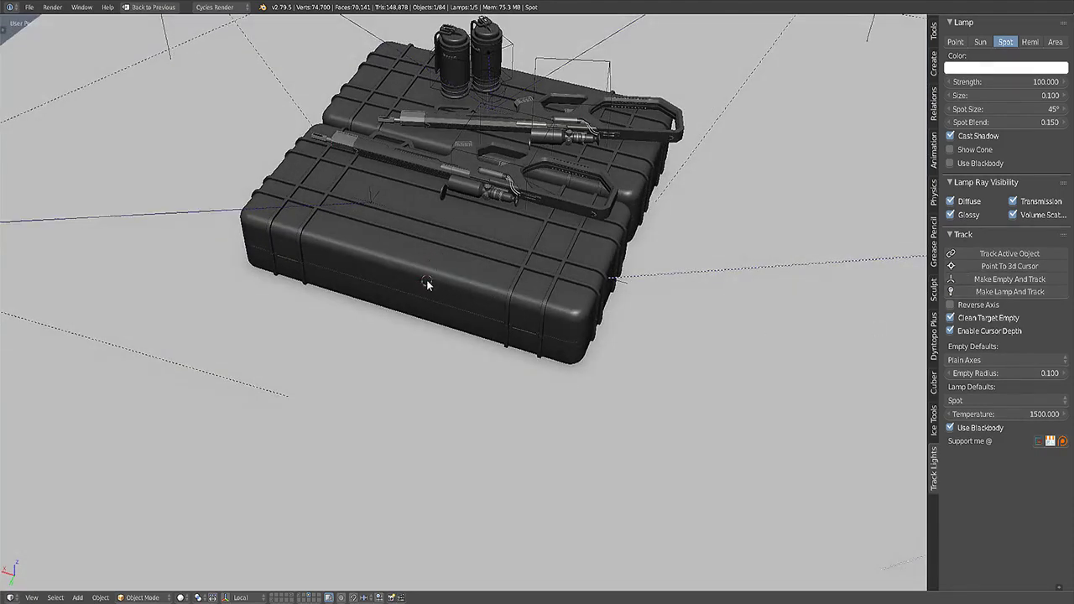
- Place the 3D cursor on the front case's top surface and check its depth from the right view
{"action": "middle_click_drag", "start_coordinate": [426, 279], "coordinate": [581, 219]}
{"action": "scroll", "coordinate": [563, 225], "scroll_direction": "up", "scroll_amount": 3}
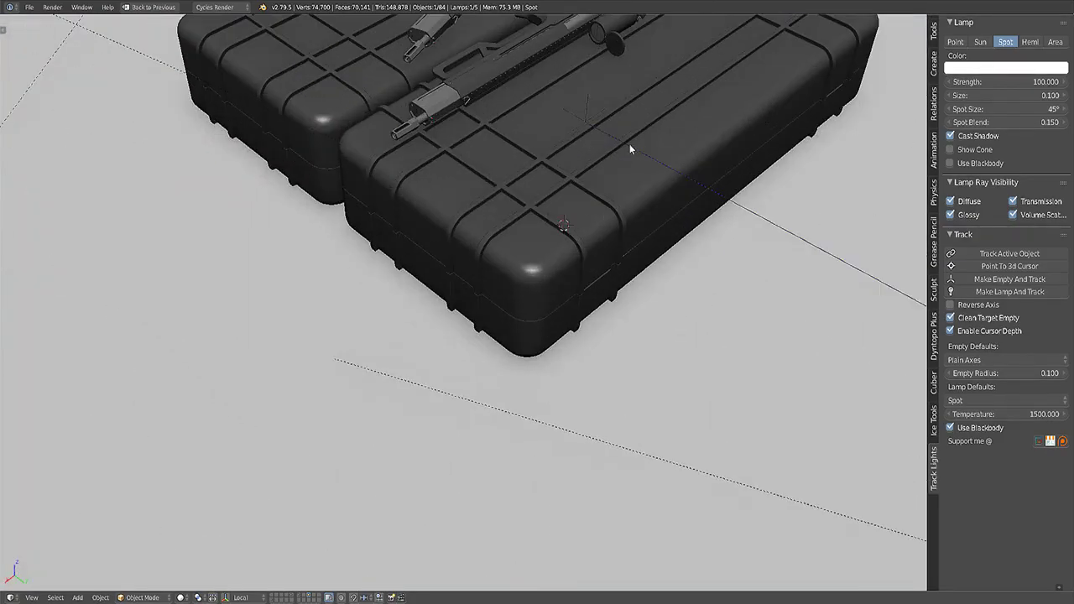
{"action": "middle_click_drag", "start_coordinate": [630, 144], "coordinate": [555, 275], "text": "shift"}
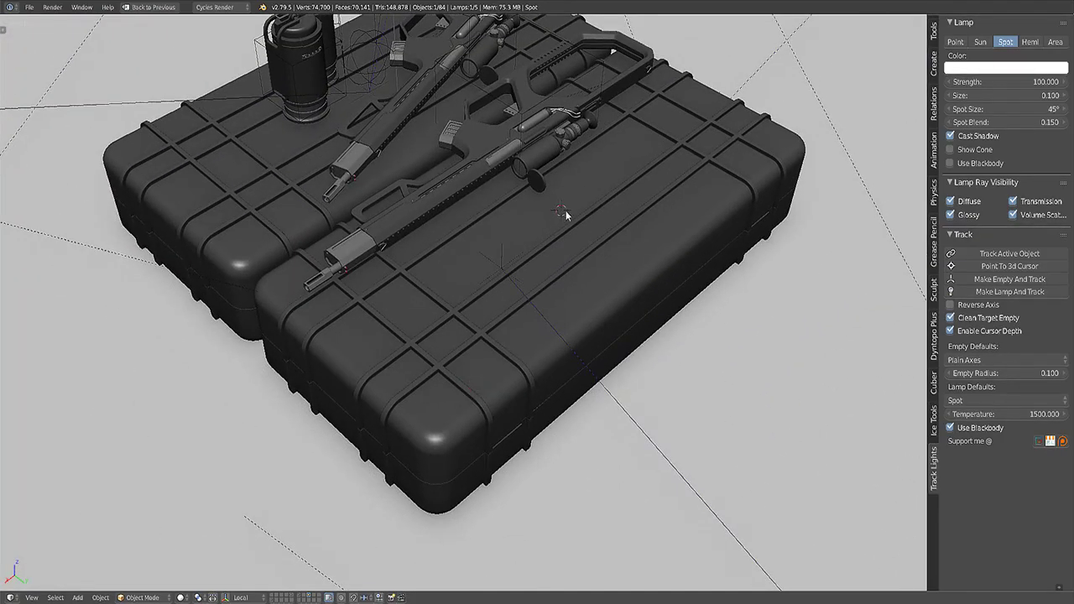
{"action": "middle_click_drag", "start_coordinate": [565, 210], "coordinate": [530, 229]}
{"action": "key", "text": "KP_3"}
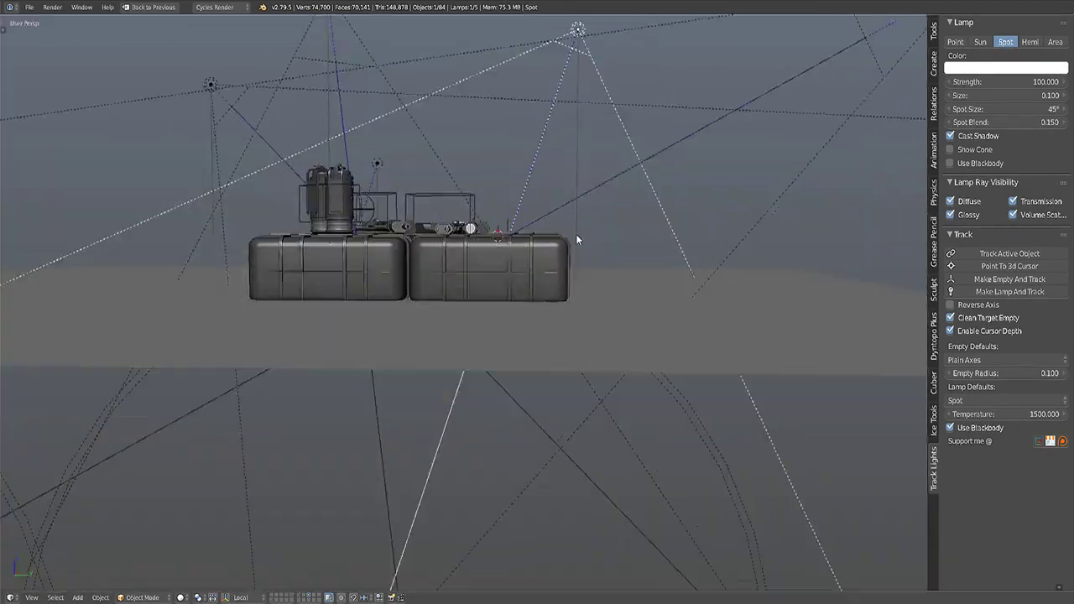
{"action": "middle_click_drag", "start_coordinate": [632, 192], "coordinate": [644, 271], "text": "ctrl"}
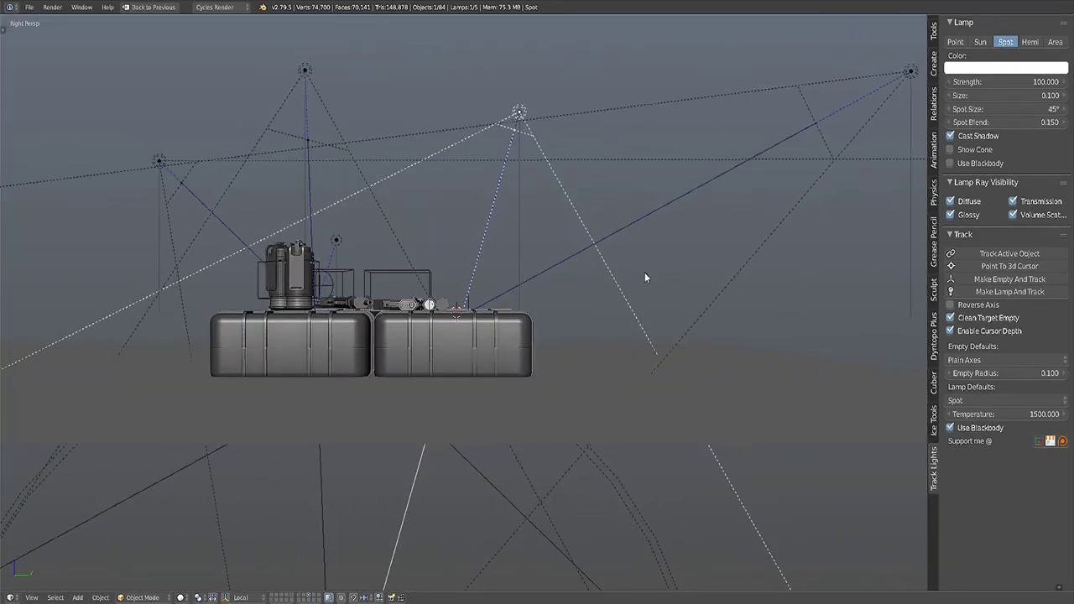
- Create a spot lamp with Make Lamp And Track at the 3D cursor on the front case and check it from the right view
{"action": "left_click", "coordinate": [991, 290]}
{"action": "middle_click_drag", "start_coordinate": [700, 307], "coordinate": [662, 347]}
{"action": "scroll", "coordinate": [662, 347], "scroll_direction": "up", "scroll_amount": 5}
{"action": "scroll", "coordinate": [522, 297], "scroll_direction": "up", "scroll_amount": 2}
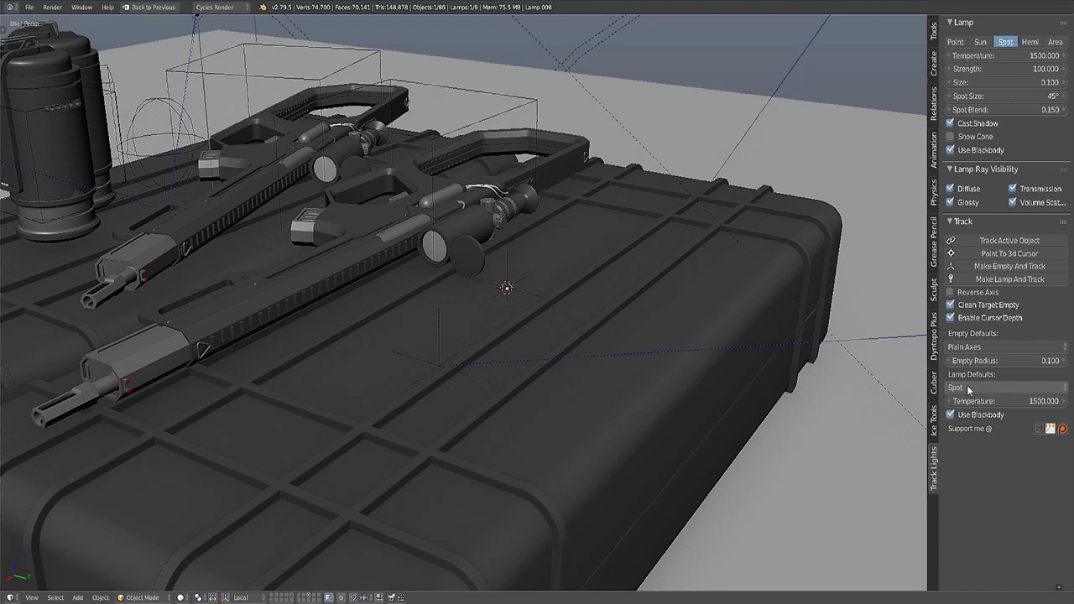
{"action": "scroll", "coordinate": [599, 321], "scroll_direction": "down", "scroll_amount": 5}
{"action": "key", "text": "KP_3"}
{"action": "scroll", "coordinate": [557, 322], "scroll_direction": "up", "scroll_amount": 2}
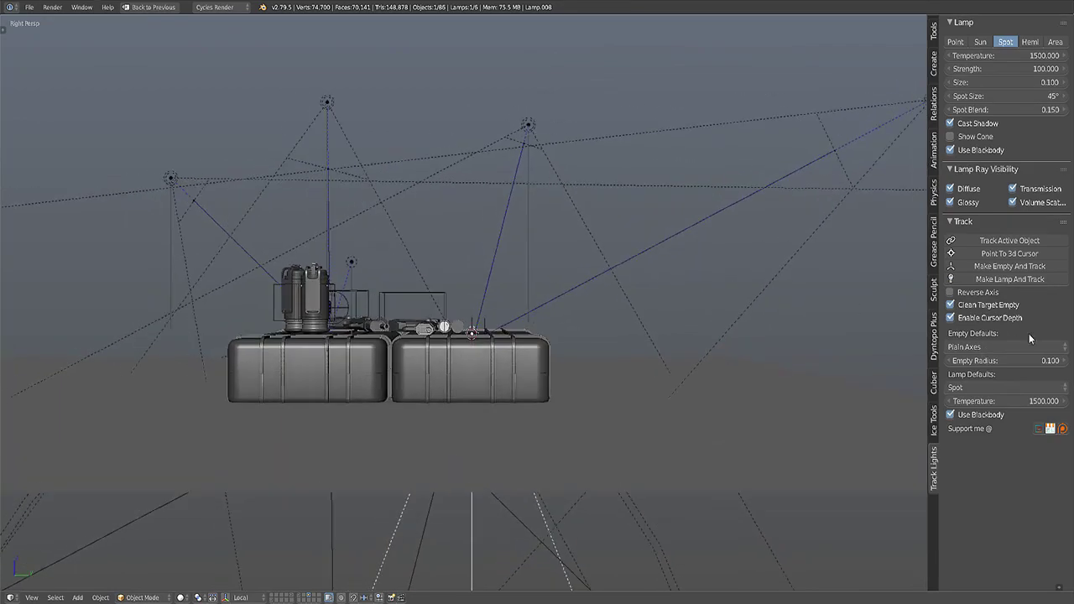
{"action": "scroll", "coordinate": [498, 327], "scroll_direction": "up", "scroll_amount": 2}
{"action": "scroll", "coordinate": [497, 327], "scroll_direction": "up", "scroll_amount": 2}
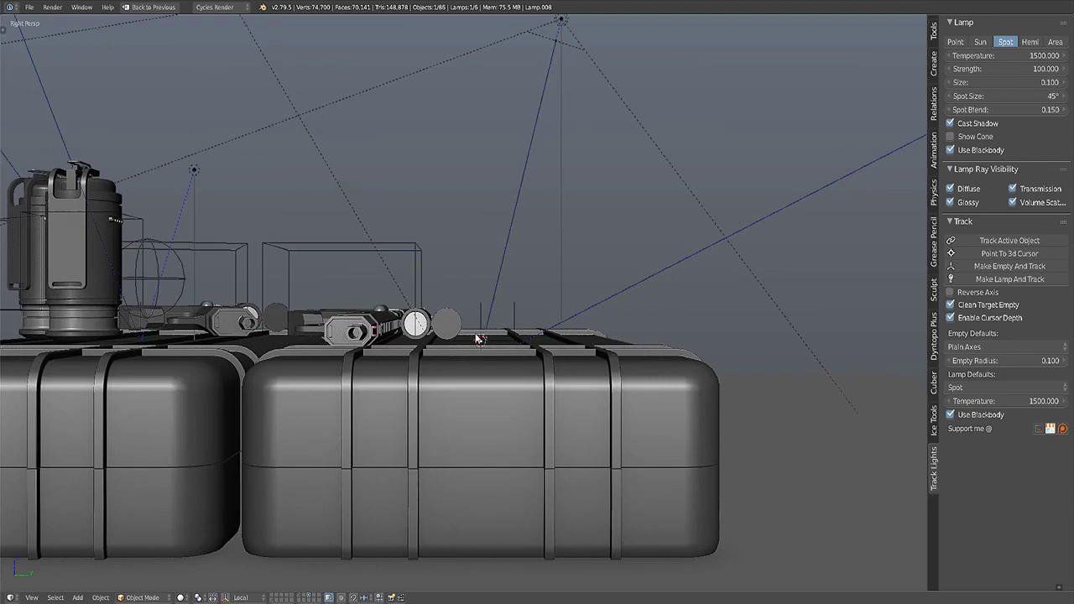
{"action": "scroll", "coordinate": [476, 354], "scroll_direction": "down", "scroll_amount": 6}
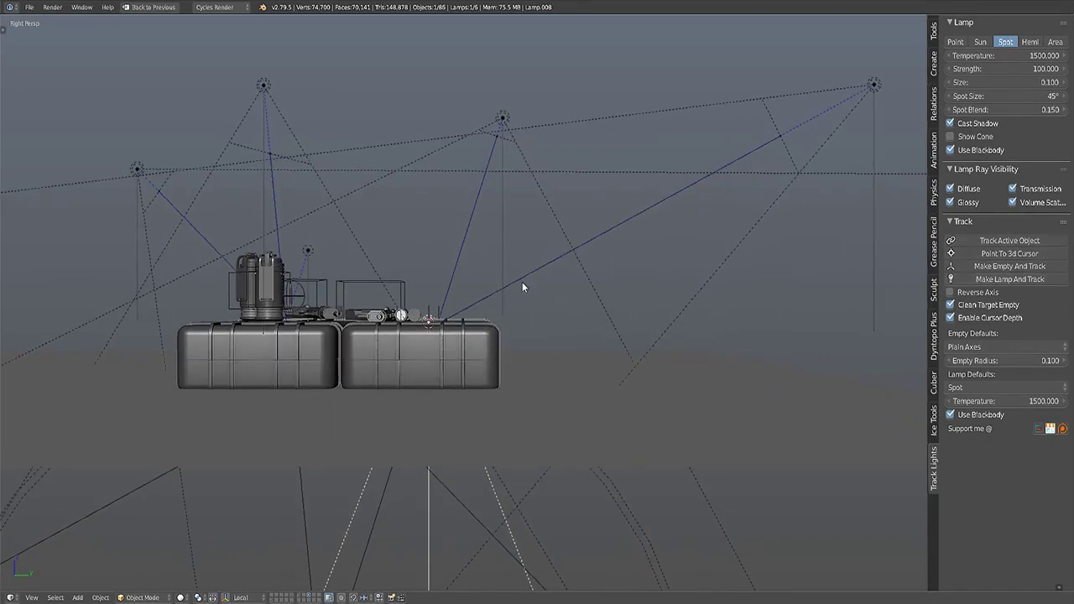
- Move the new spot lamp high above the cases, then shift it outward past the front case's corner
{"action": "key", "text": "g"}
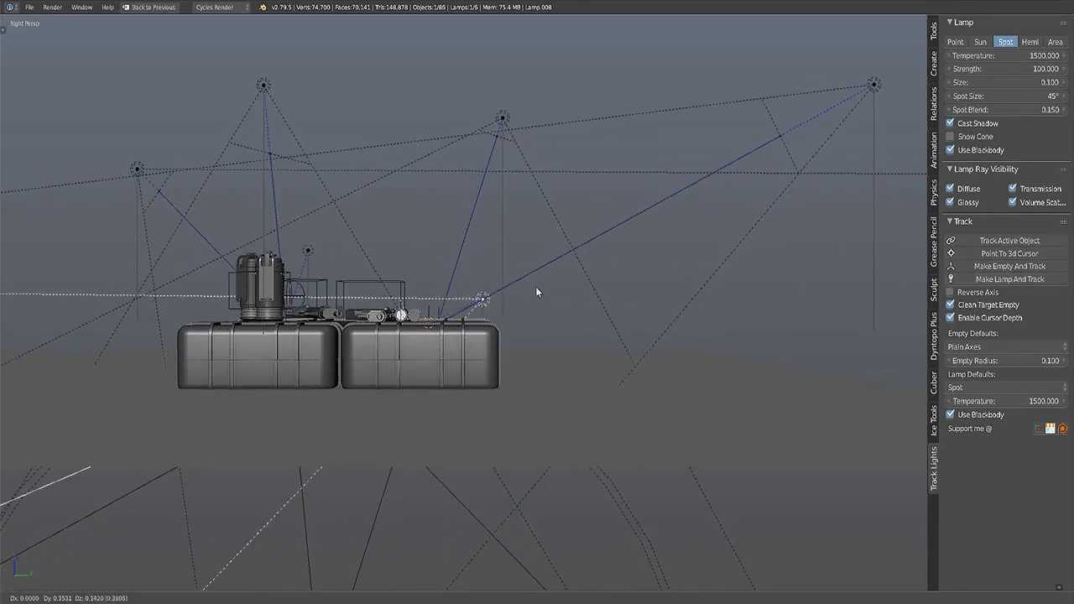
{"action": "left_click", "coordinate": [775, 69]}
{"action": "middle_click_drag", "start_coordinate": [776, 68], "coordinate": [496, 369]}
{"action": "scroll", "coordinate": [616, 286], "scroll_direction": "down", "scroll_amount": 3}
{"action": "key", "text": "g"}
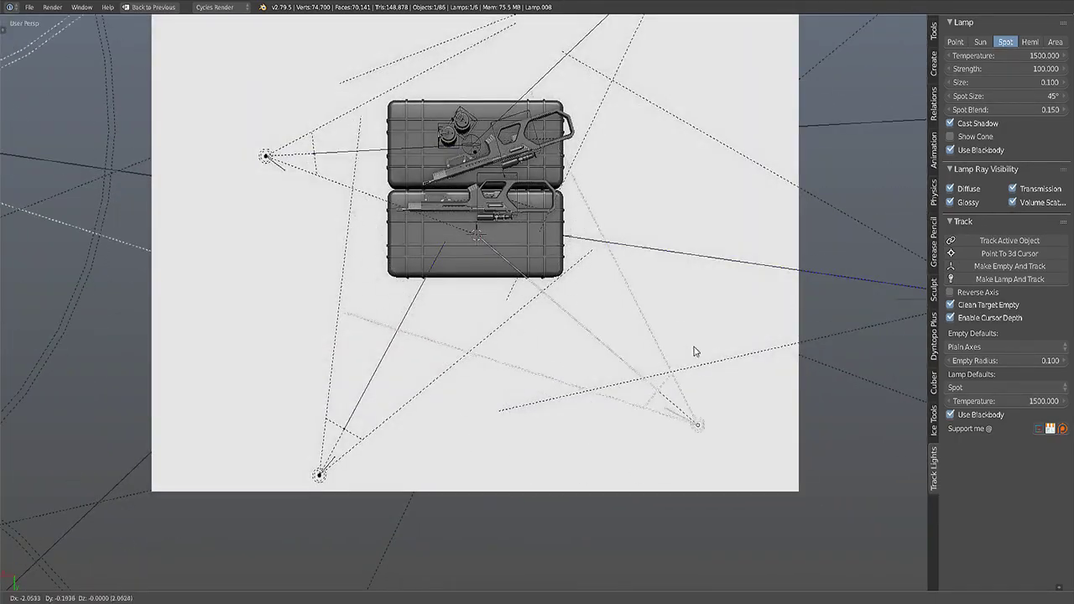
{"action": "left_click", "coordinate": [692, 395]}
{"action": "middle_click_drag", "start_coordinate": [692, 395], "coordinate": [593, 311]}
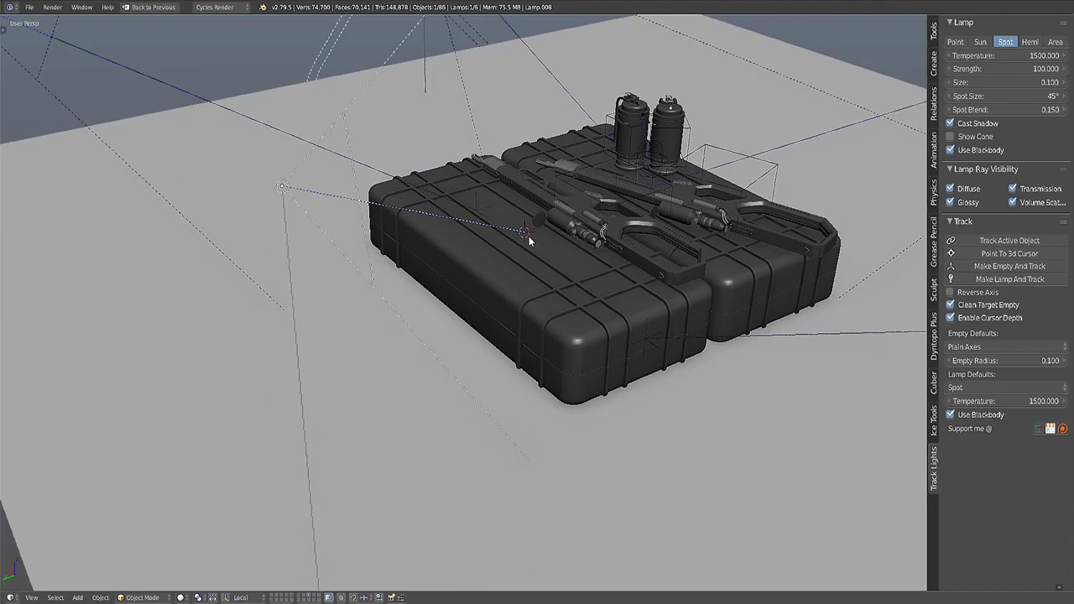
- Examine from several angles how the new lamp's tracking line meets its target empty on the front case
{"action": "scroll", "coordinate": [528, 236], "scroll_direction": "up", "scroll_amount": 2}
{"action": "middle_click_drag", "start_coordinate": [528, 236], "coordinate": [411, 205]}
{"action": "scroll", "coordinate": [411, 206], "scroll_direction": "down", "scroll_amount": 2}
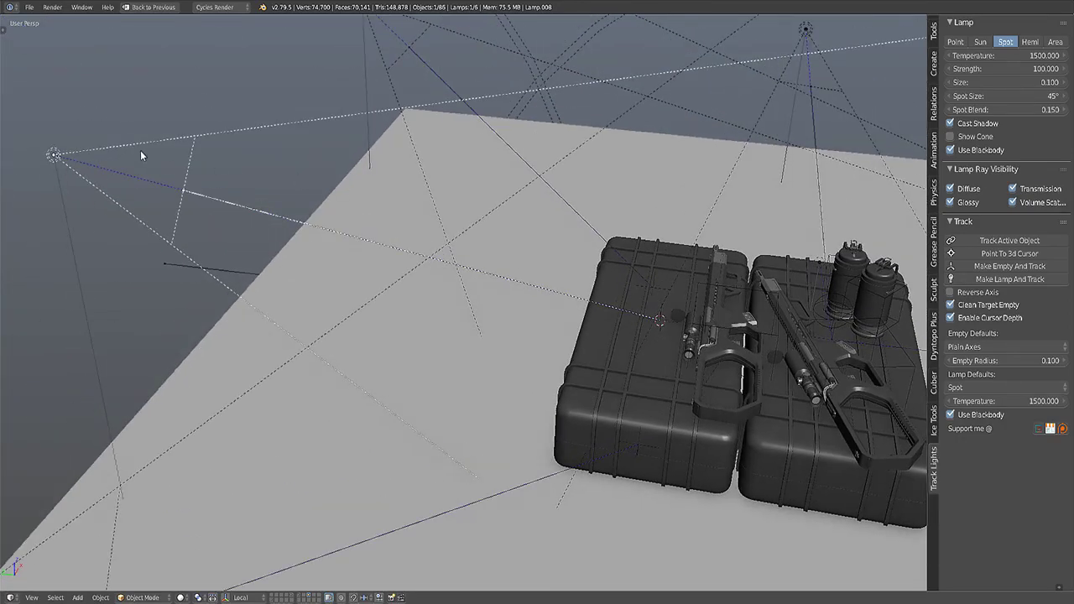
{"action": "middle_click_drag", "start_coordinate": [641, 307], "coordinate": [470, 250], "text": "shift"}
{"action": "scroll", "coordinate": [465, 235], "scroll_direction": "up", "scroll_amount": 5}
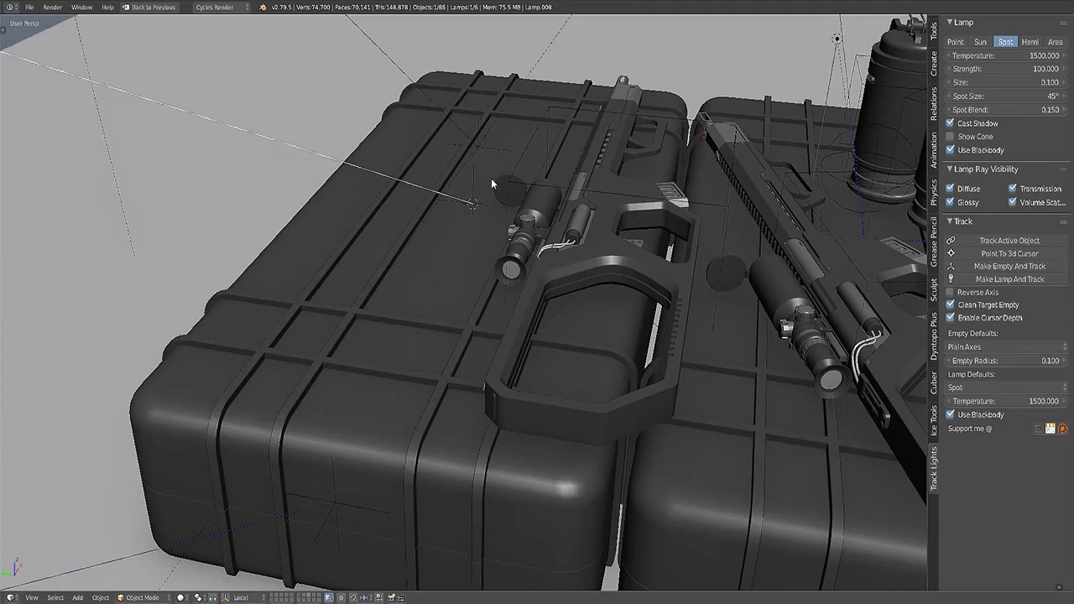
{"action": "scroll", "coordinate": [515, 198], "scroll_direction": "down", "scroll_amount": 3}
{"action": "middle_click_drag", "start_coordinate": [513, 198], "coordinate": [421, 214]}
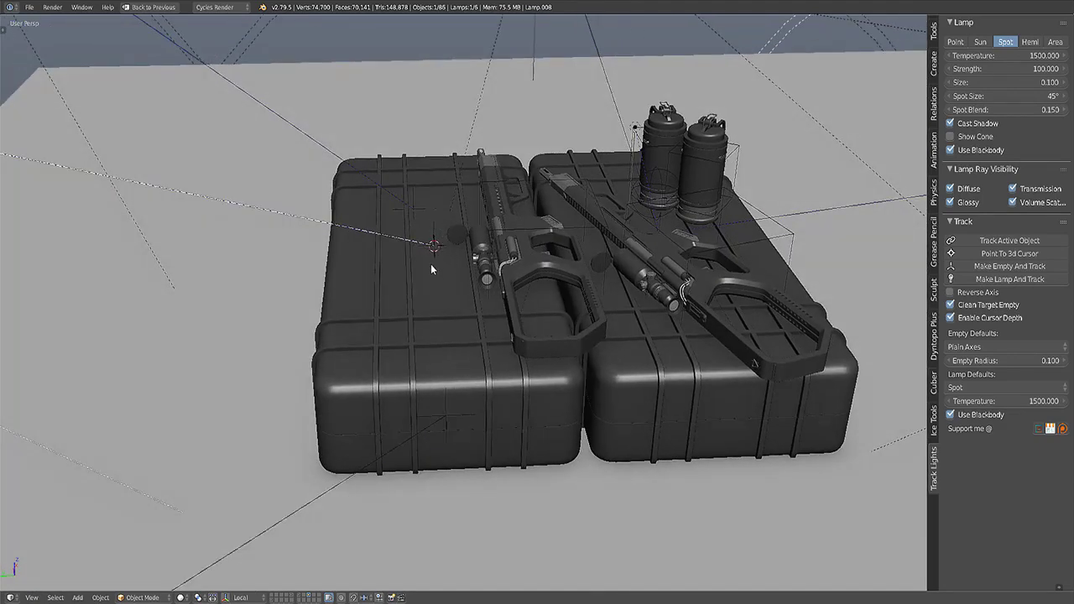
{"action": "middle_click_drag", "start_coordinate": [431, 266], "coordinate": [417, 250]}
{"action": "scroll", "coordinate": [504, 264], "scroll_direction": "down", "scroll_amount": 5}
{"action": "scroll", "coordinate": [501, 238], "scroll_direction": "up", "scroll_amount": 3}
{"action": "scroll", "coordinate": [537, 340], "scroll_direction": "down", "scroll_amount": 6}
{"action": "scroll", "coordinate": [487, 307], "scroll_direction": "up", "scroll_amount": 4}
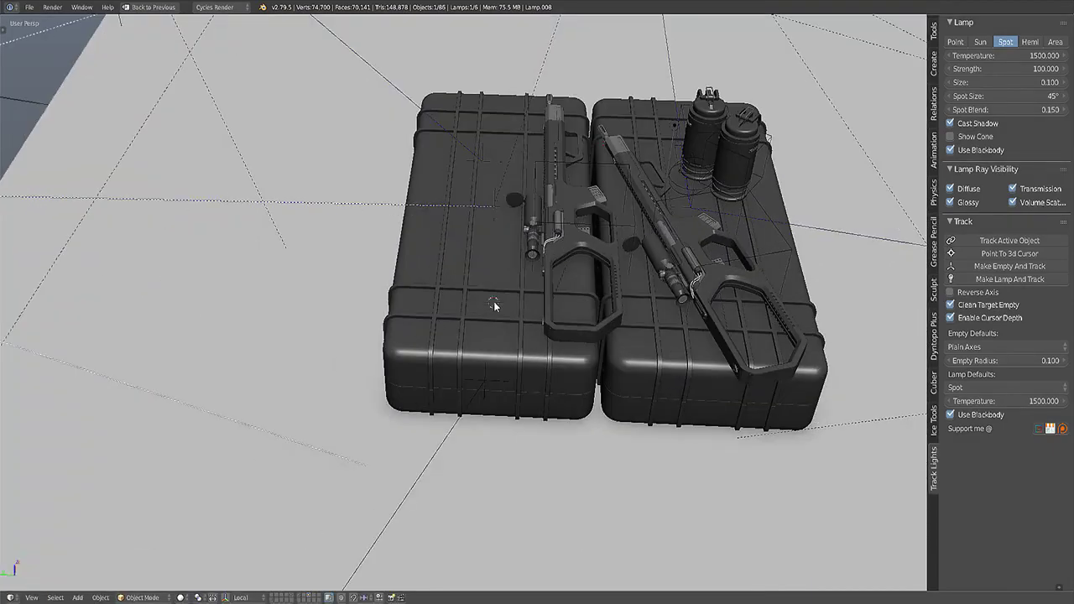
- Place the 3D cursor on the front case's top surface, between the ridges beside the front rifle's stock
{"action": "left_click", "coordinate": [493, 302]}
{"action": "middle_click_drag", "start_coordinate": [494, 302], "coordinate": [412, 305]}
{"action": "scroll", "coordinate": [412, 304], "scroll_direction": "up", "scroll_amount": 4}
{"action": "scroll", "coordinate": [458, 417], "scroll_direction": "down", "scroll_amount": 5}
{"action": "middle_click_drag", "start_coordinate": [458, 417], "coordinate": [576, 380]}
{"action": "middle_click_drag", "start_coordinate": [632, 311], "coordinate": [528, 333], "text": "shift"}
{"action": "scroll", "coordinate": [849, 152], "scroll_direction": "down", "scroll_amount": 4}
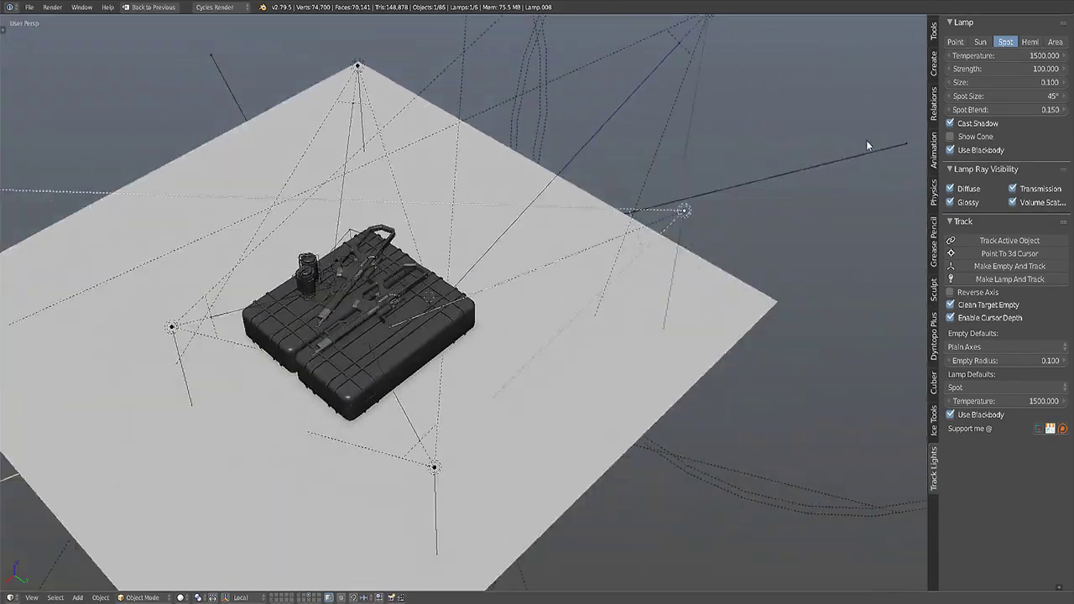
- Compare the new lamp's current target point with the 3D cursor's position on the front case
{"action": "scroll", "coordinate": [687, 220], "scroll_direction": "up", "scroll_amount": 4}
{"action": "middle_click_drag", "start_coordinate": [728, 226], "coordinate": [642, 256]}
{"action": "middle_click_drag", "start_coordinate": [467, 279], "coordinate": [507, 263], "text": "shift"}
{"action": "scroll", "coordinate": [626, 223], "scroll_direction": "up", "scroll_amount": 4}
{"action": "scroll", "coordinate": [695, 217], "scroll_direction": "down", "scroll_amount": 2}
{"action": "scroll", "coordinate": [780, 216], "scroll_direction": "down", "scroll_amount": 1}
{"action": "scroll", "coordinate": [780, 214], "scroll_direction": "down", "scroll_amount": 3}
{"action": "scroll", "coordinate": [822, 230], "scroll_direction": "up", "scroll_amount": 5}
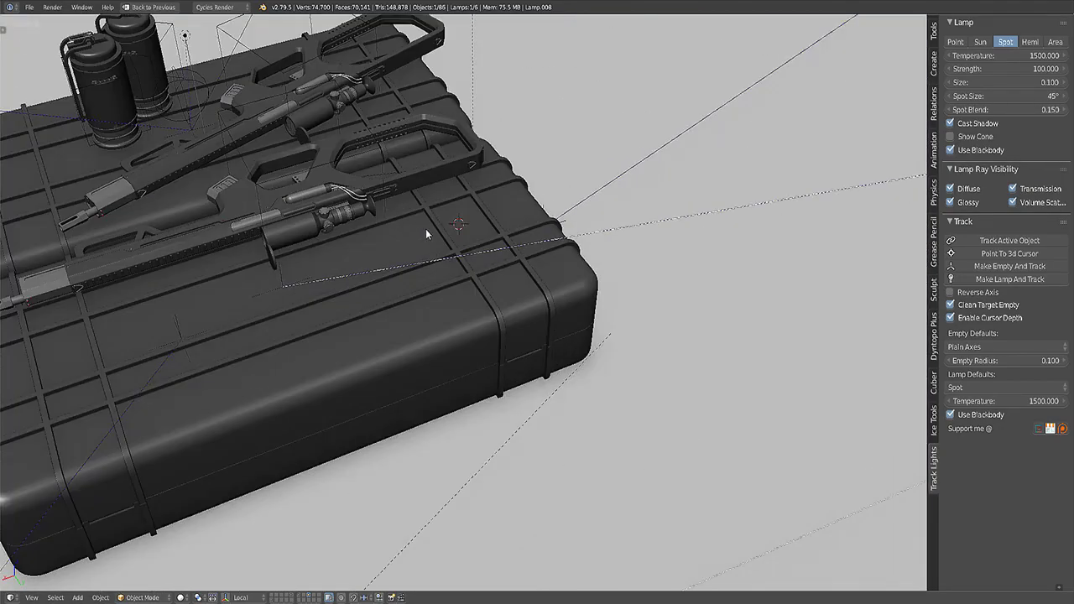
{"action": "scroll", "coordinate": [765, 269], "scroll_direction": "down", "scroll_amount": 3}
{"action": "scroll", "coordinate": [769, 267], "scroll_direction": "down", "scroll_amount": 3}
{"action": "middle_click_drag", "start_coordinate": [768, 252], "coordinate": [797, 241], "text": "shift"}
{"action": "scroll", "coordinate": [749, 273], "scroll_direction": "up", "scroll_amount": 3}
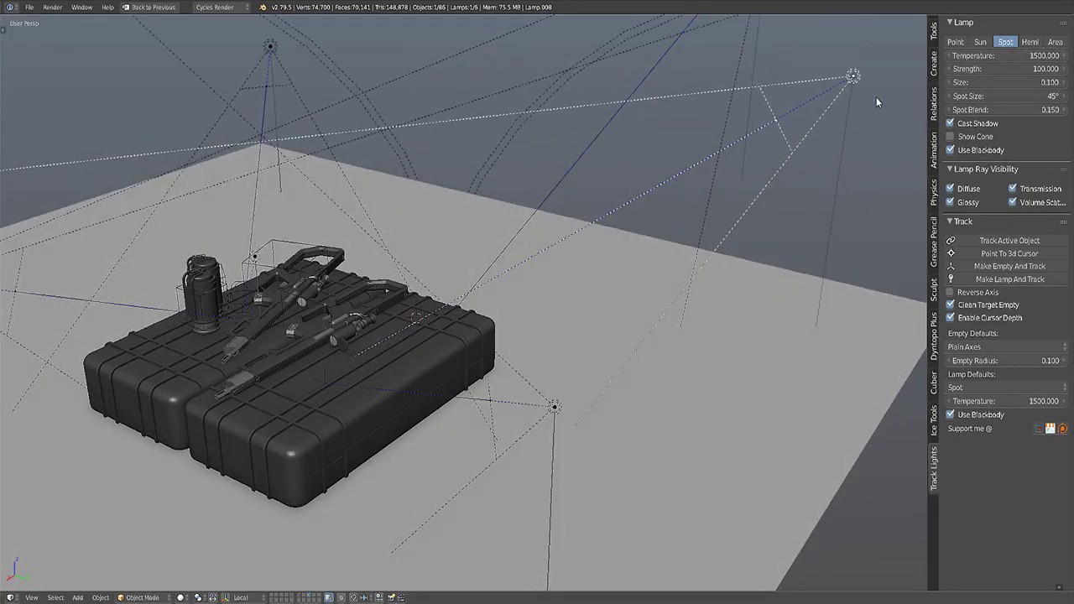
- Point the new spot lamp to the 3D cursor and check its aim on the front case
{"action": "middle_click_drag", "start_coordinate": [813, 131], "coordinate": [780, 180]}
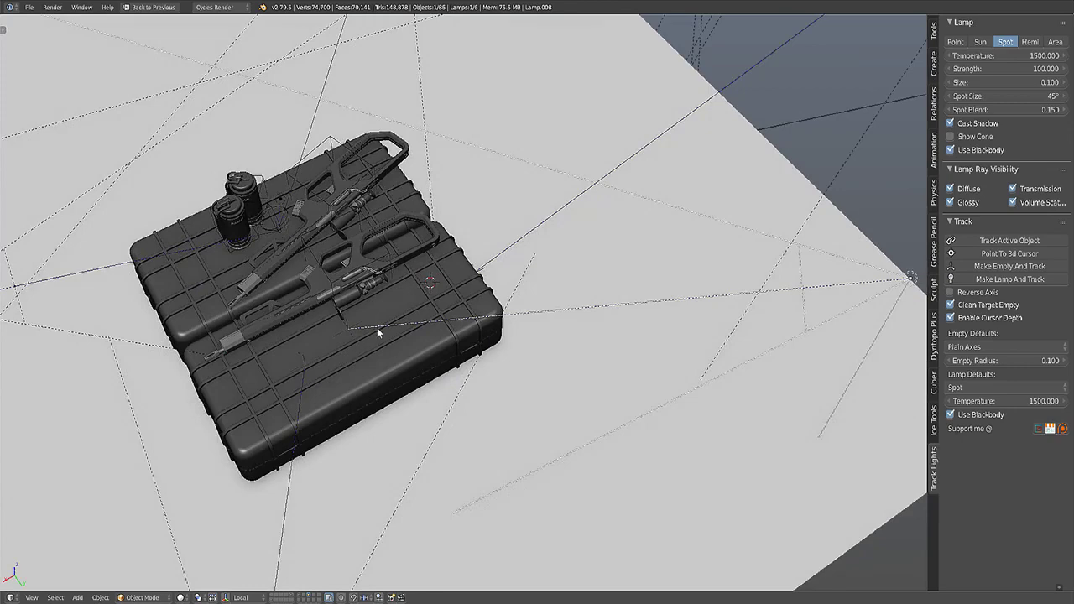
{"action": "scroll", "coordinate": [376, 331], "scroll_direction": "up", "scroll_amount": 5}
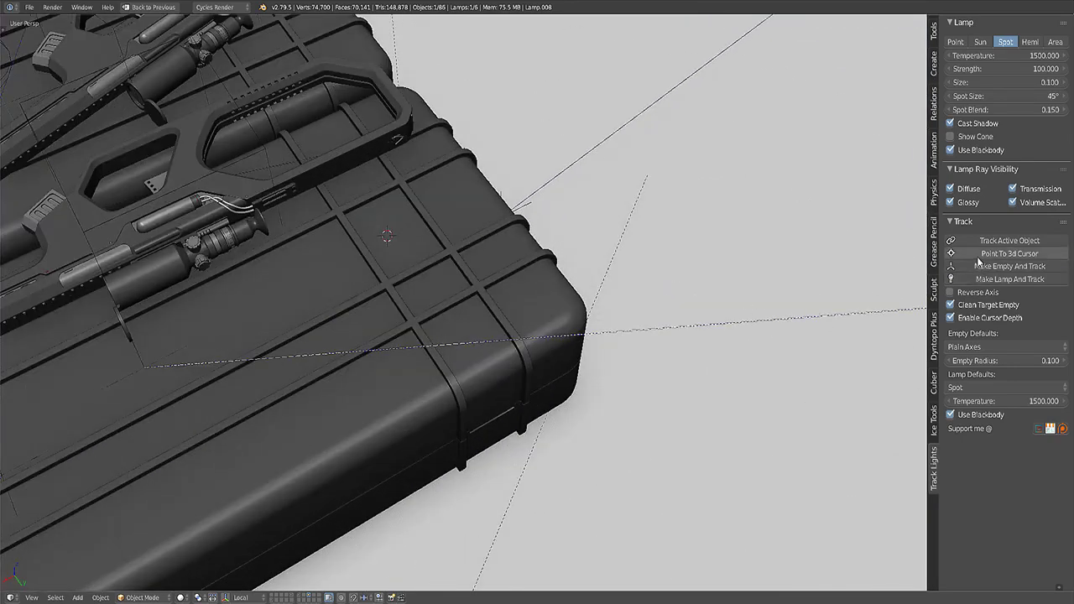
{"action": "left_click", "coordinate": [977, 257]}
{"action": "middle_click_drag", "start_coordinate": [289, 361], "coordinate": [492, 354], "text": "shift"}
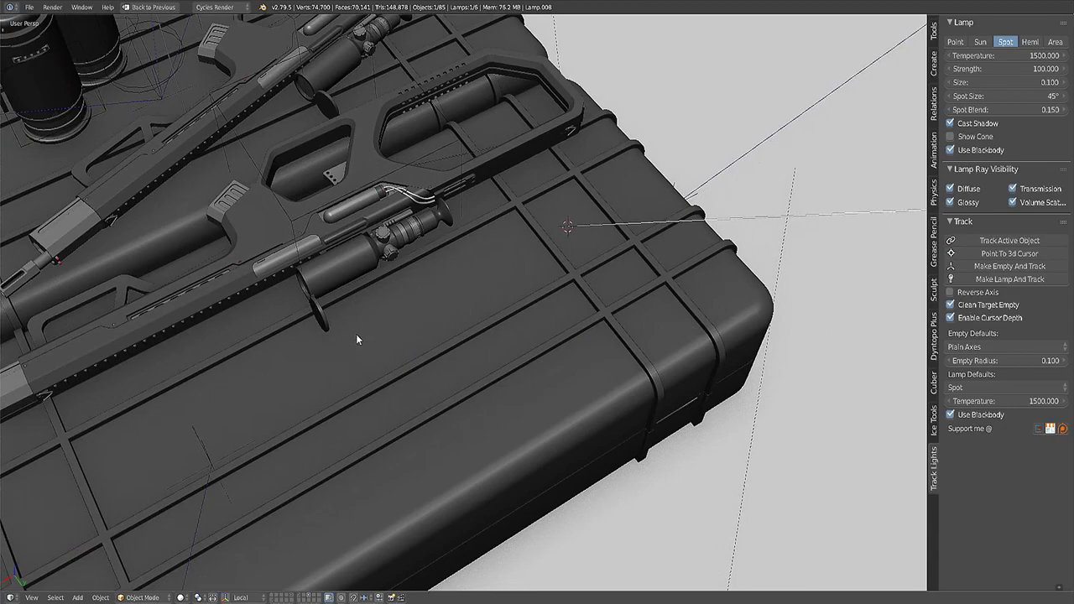
{"action": "scroll", "coordinate": [356, 312], "scroll_direction": "down", "scroll_amount": 6}
{"action": "middle_click_drag", "start_coordinate": [574, 316], "coordinate": [504, 353]}
{"action": "scroll", "coordinate": [475, 343], "scroll_direction": "up", "scroll_amount": 8}
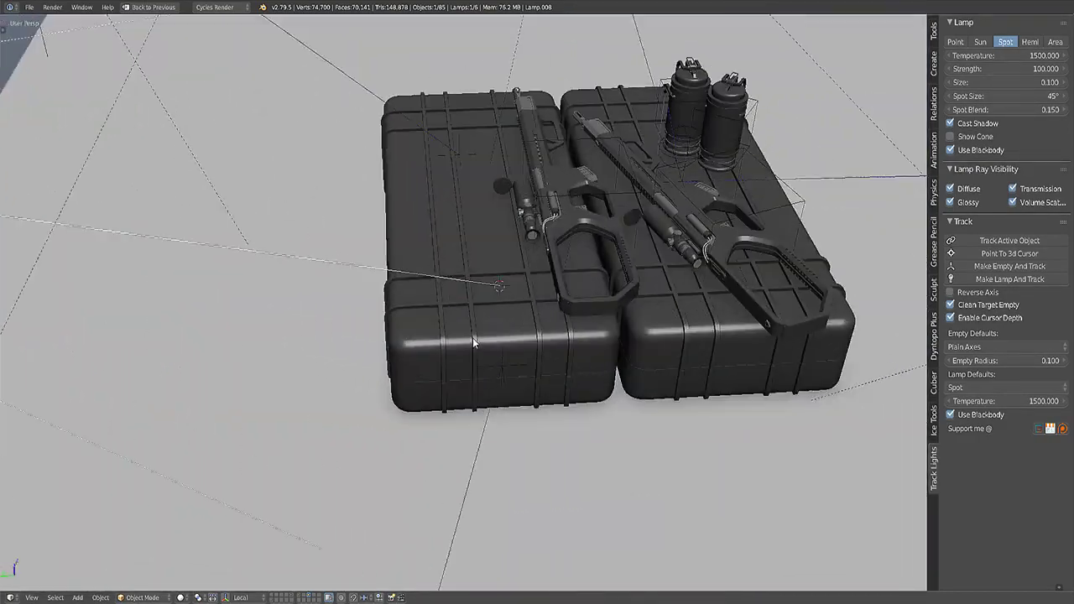
{"action": "scroll", "coordinate": [479, 343], "scroll_direction": "up", "scroll_amount": 2}
{"action": "middle_click_drag", "start_coordinate": [487, 209], "coordinate": [506, 318]}
{"action": "scroll", "coordinate": [430, 291], "scroll_direction": "up", "scroll_amount": 8}
{"action": "scroll", "coordinate": [430, 291], "scroll_direction": "down", "scroll_amount": 8}
- Add the empty at the front case's short side to the lamp selection and make the lamp track it as the active object
{"action": "middle_click_drag", "start_coordinate": [453, 295], "coordinate": [504, 319]}
{"action": "scroll", "coordinate": [501, 309], "scroll_direction": "up", "scroll_amount": 2}
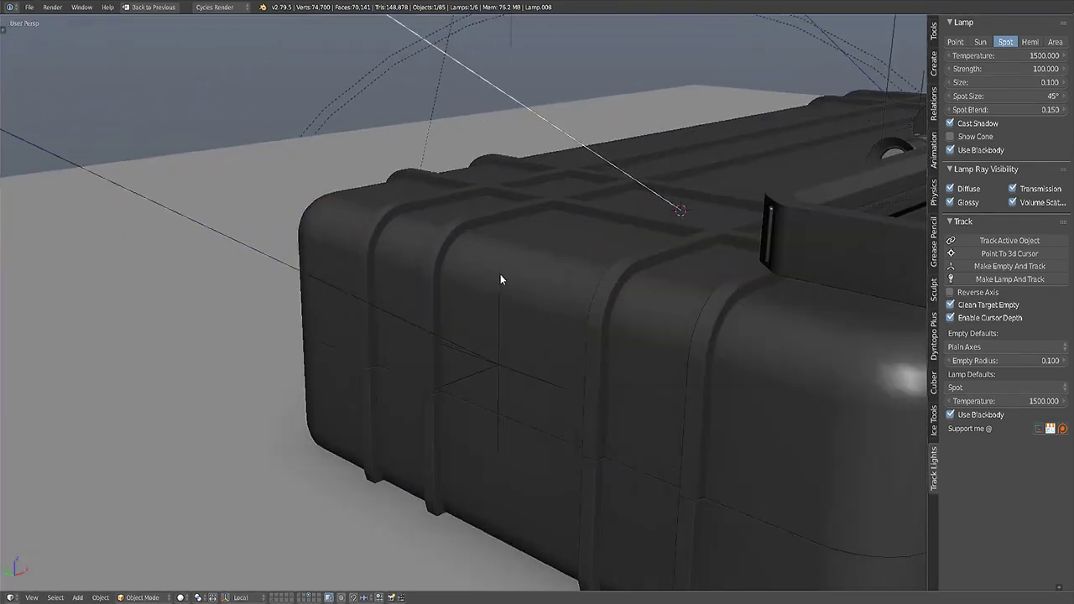
{"action": "right_click", "coordinate": [500, 275], "text": "shift"}
{"action": "scroll", "coordinate": [498, 265], "scroll_direction": "down", "scroll_amount": 7}
{"action": "scroll", "coordinate": [493, 250], "scroll_direction": "up", "scroll_amount": 3}
{"action": "scroll", "coordinate": [493, 251], "scroll_direction": "down", "scroll_amount": 6}
{"action": "scroll", "coordinate": [493, 252], "scroll_direction": "up", "scroll_amount": 6}
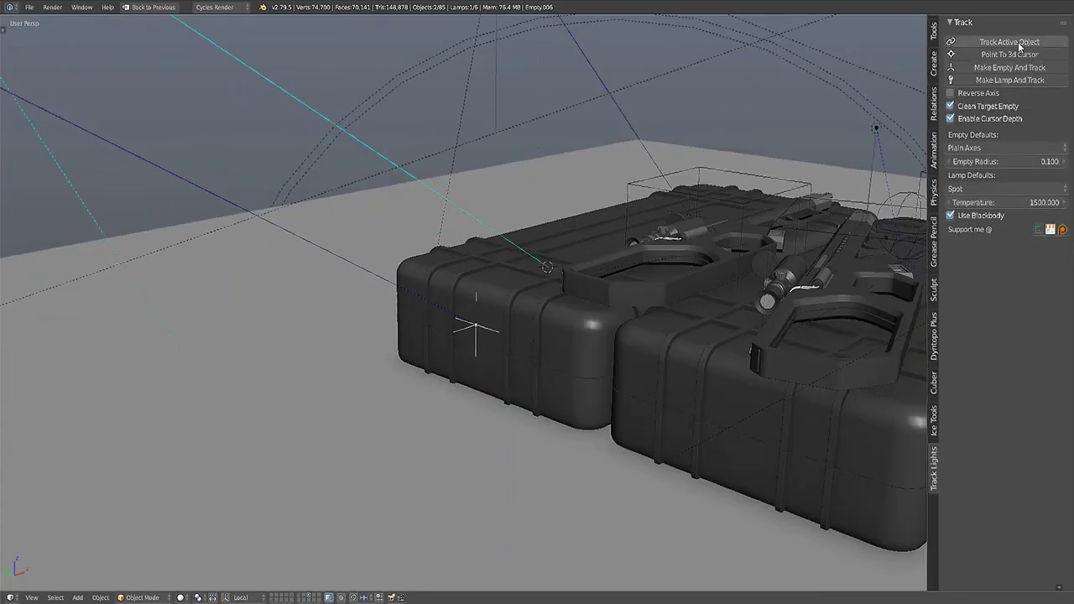
{"action": "left_click", "coordinate": [1020, 46]}
{"action": "scroll", "coordinate": [310, 251], "scroll_direction": "down", "scroll_amount": 5}
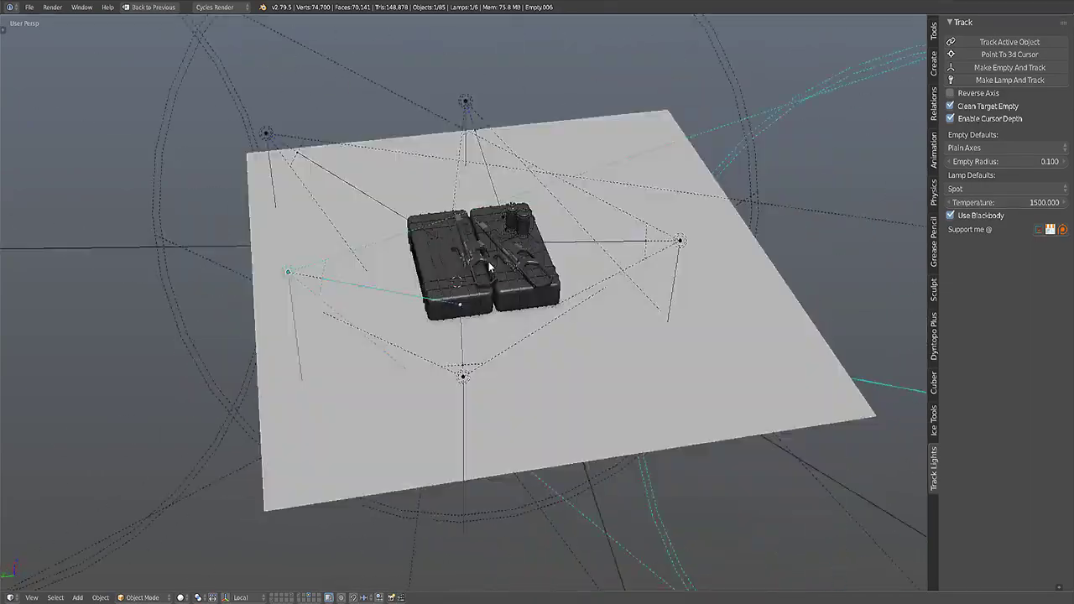
{"action": "middle_click_drag", "start_coordinate": [489, 266], "coordinate": [511, 288]}
{"action": "scroll", "coordinate": [571, 270], "scroll_direction": "up", "scroll_amount": 4}
{"action": "scroll", "coordinate": [508, 283], "scroll_direction": "up", "scroll_amount": 4}
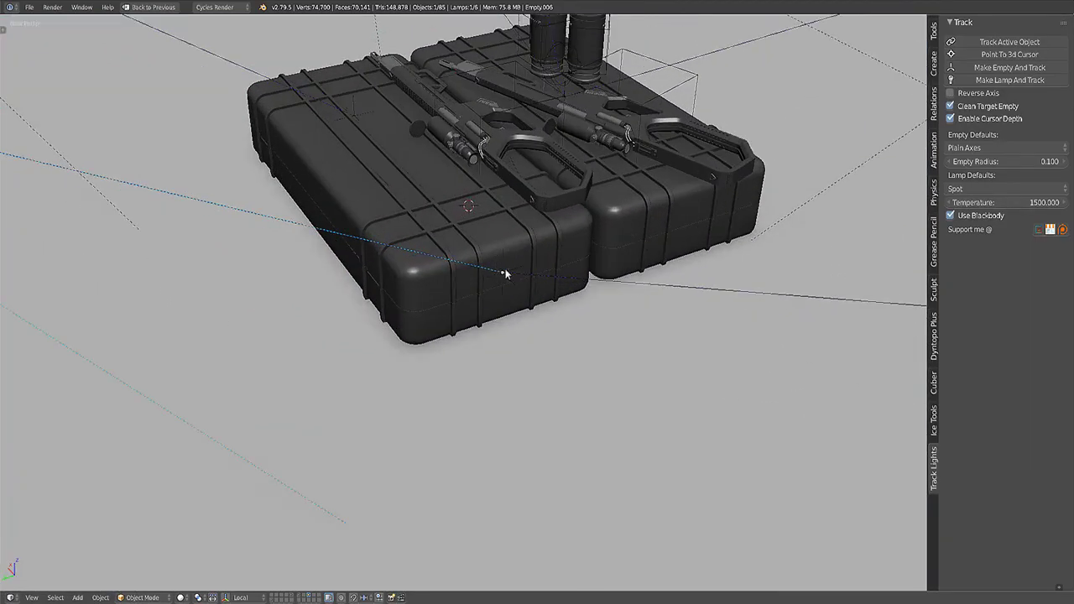
- Point the lamp to the 3D cursor again, and point the other white spot lamp to the same cursor
{"action": "left_click", "coordinate": [1009, 53]}
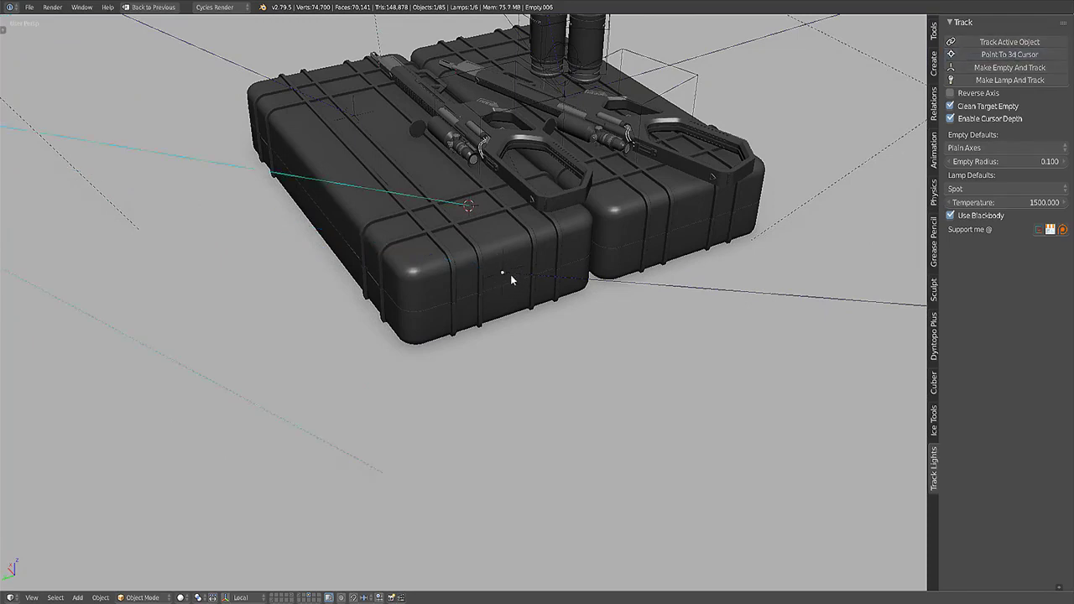
{"action": "scroll", "coordinate": [740, 291], "scroll_direction": "down", "scroll_amount": 4}
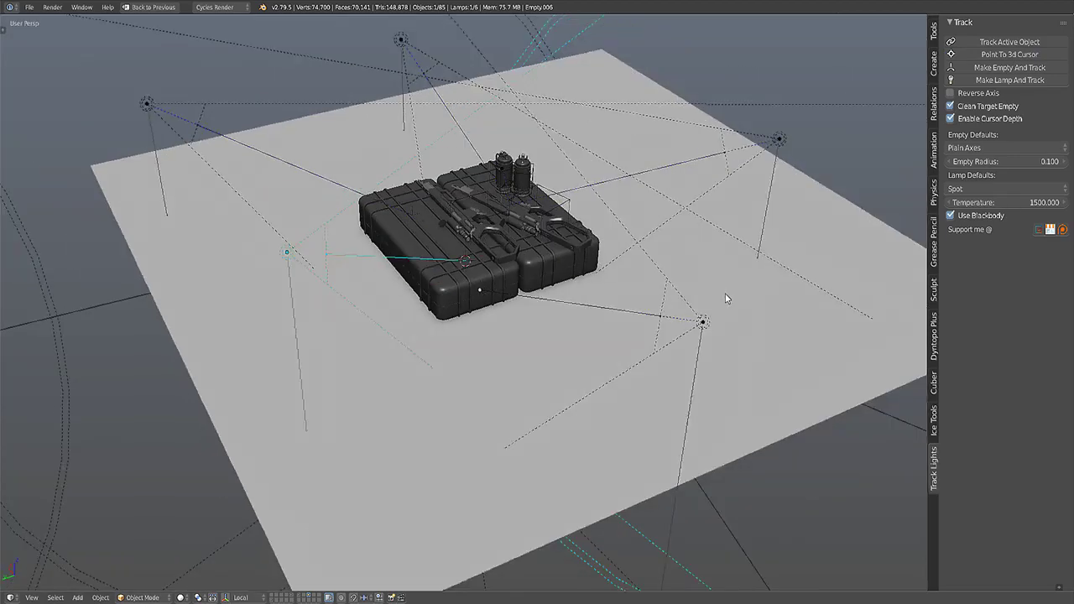
{"action": "middle_click_drag", "start_coordinate": [729, 292], "coordinate": [804, 225]}
{"action": "left_click", "coordinate": [835, 213]}
{"action": "scroll", "coordinate": [803, 227], "scroll_direction": "up", "scroll_amount": 5}
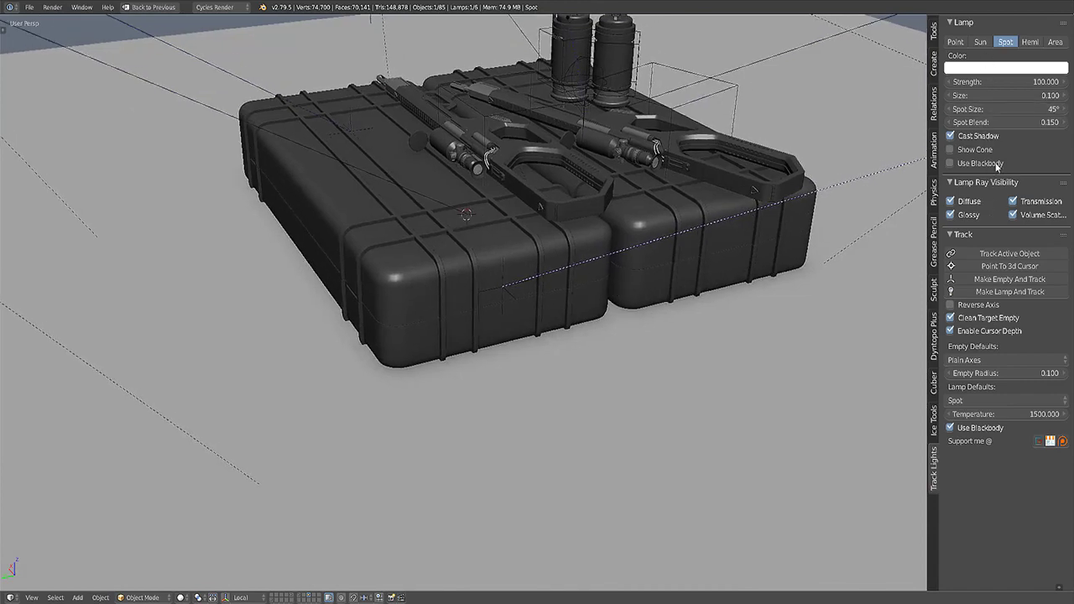
{"action": "left_click", "coordinate": [1010, 267]}
{"action": "scroll", "coordinate": [469, 273], "scroll_direction": "down", "scroll_amount": 4}
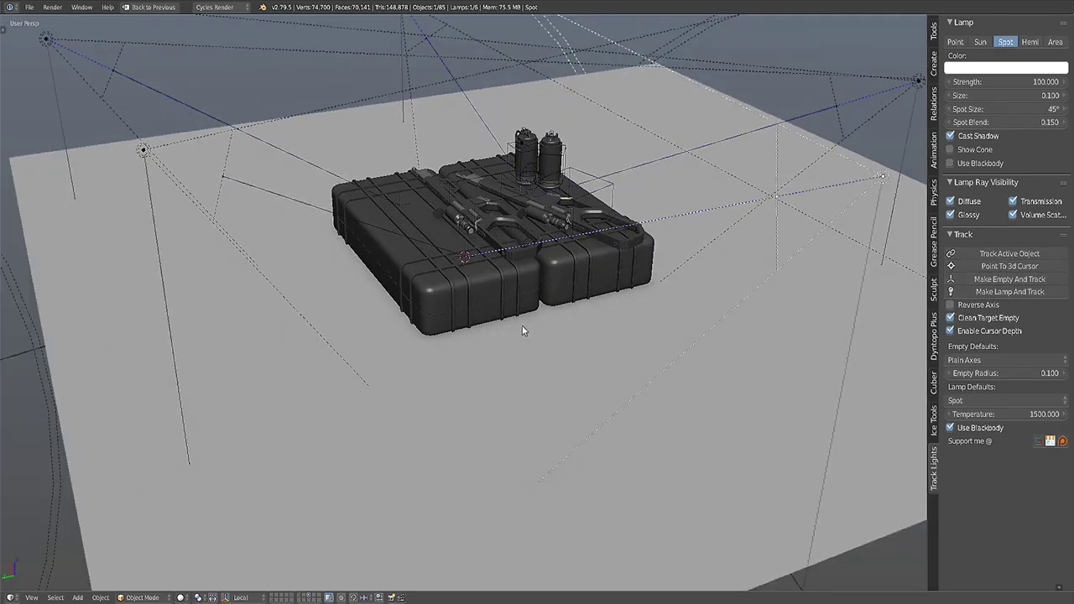
- Examine the shared target at the 3D cursor and the lamps' tracking lines across the cases
{"action": "scroll", "coordinate": [522, 325], "scroll_direction": "up", "scroll_amount": 7}
{"action": "scroll", "coordinate": [522, 321], "scroll_direction": "down", "scroll_amount": 6}
{"action": "middle_click_drag", "start_coordinate": [521, 321], "coordinate": [535, 333]}
{"action": "scroll", "coordinate": [536, 333], "scroll_direction": "up", "scroll_amount": 1}
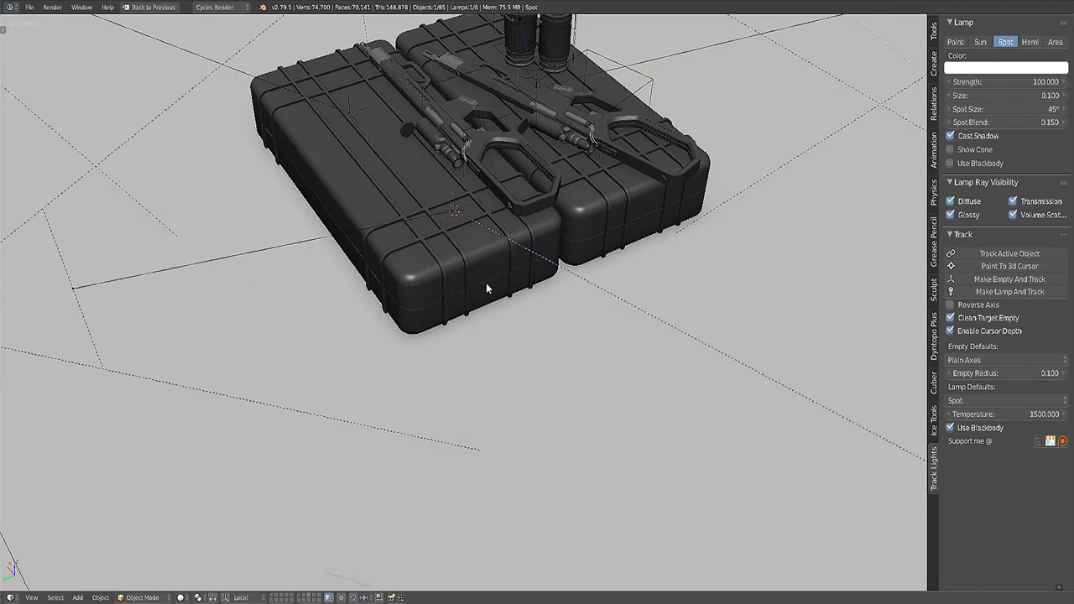
{"action": "scroll", "coordinate": [476, 271], "scroll_direction": "down", "scroll_amount": 4}
{"action": "middle_click_drag", "start_coordinate": [486, 263], "coordinate": [487, 230]}
{"action": "scroll", "coordinate": [486, 231], "scroll_direction": "up", "scroll_amount": 2}
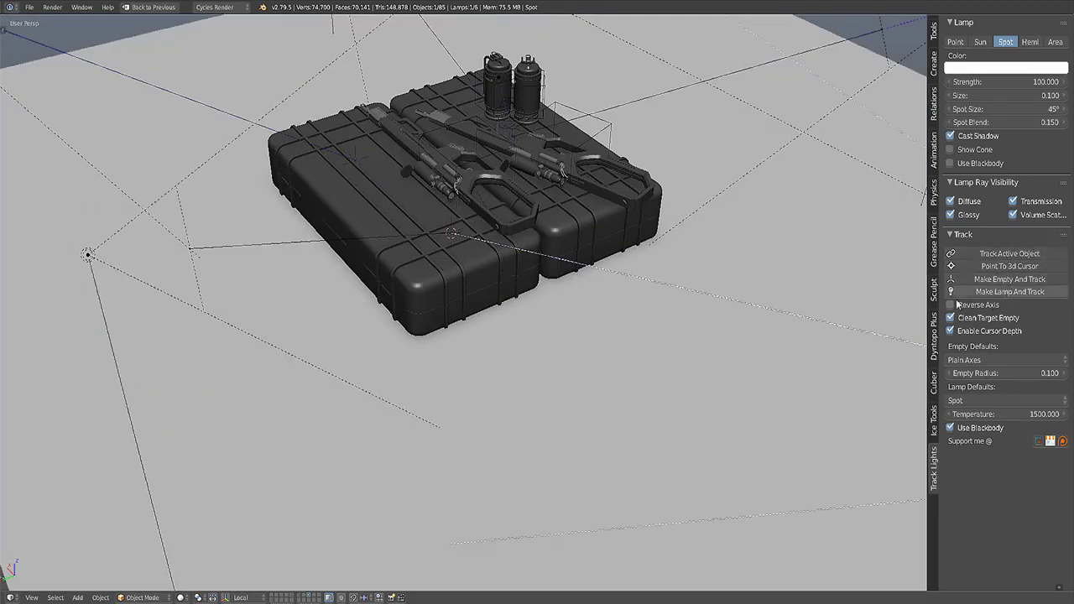
{"action": "scroll", "coordinate": [359, 299], "scroll_direction": "down", "scroll_amount": 4}
{"action": "scroll", "coordinate": [359, 299], "scroll_direction": "up", "scroll_amount": 5}
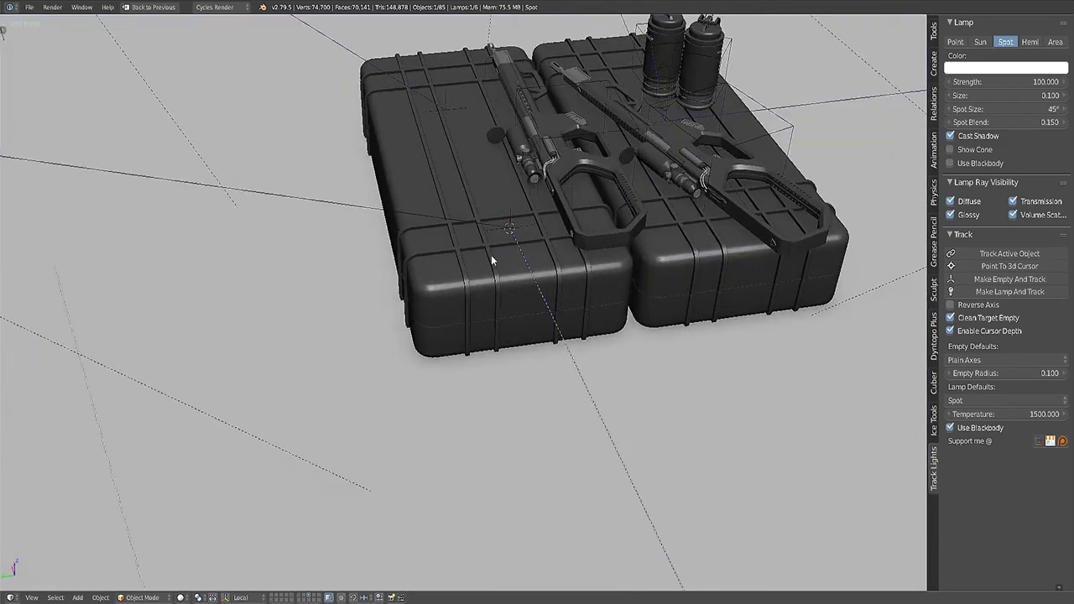
{"action": "middle_click_drag", "start_coordinate": [464, 229], "coordinate": [507, 241]}
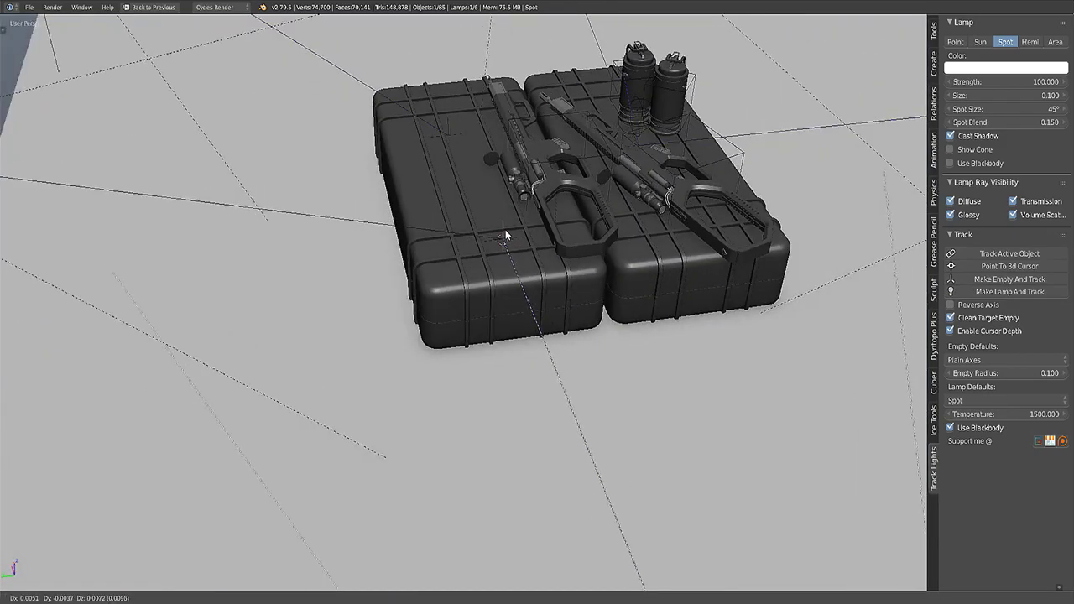
- Select the target empty at the 3D cursor on the front case and delete it
{"action": "right_click", "coordinate": [505, 229]}
{"action": "key", "text": "x"}
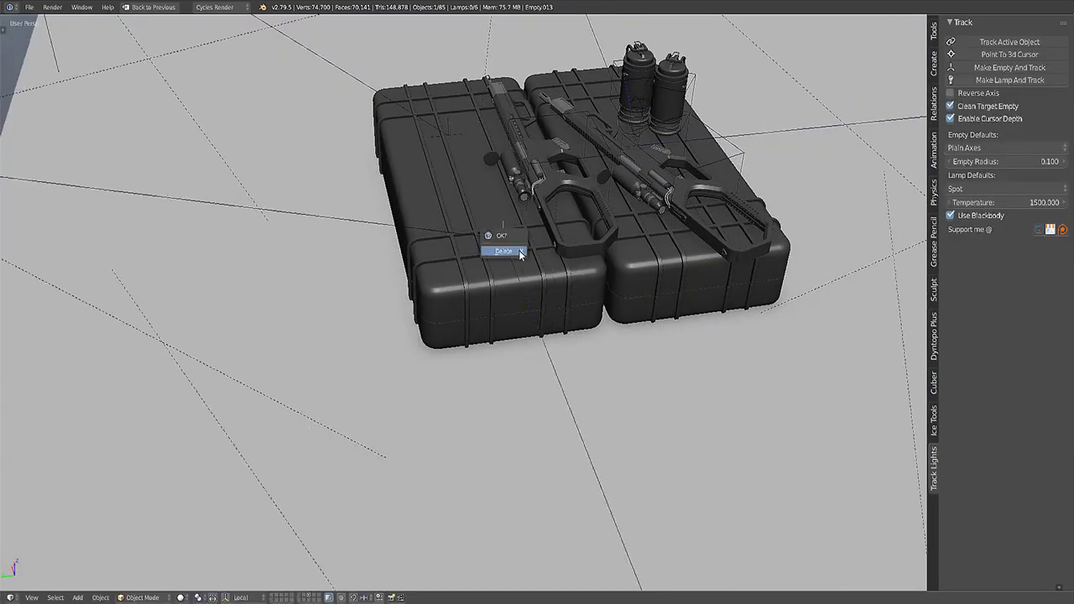
{"action": "left_click", "coordinate": [503, 251]}
{"action": "scroll", "coordinate": [519, 276], "scroll_direction": "down", "scroll_amount": 5}
{"action": "middle_click_drag", "start_coordinate": [519, 275], "coordinate": [528, 289]}
{"action": "scroll", "coordinate": [535, 298], "scroll_direction": "up", "scroll_amount": 5}
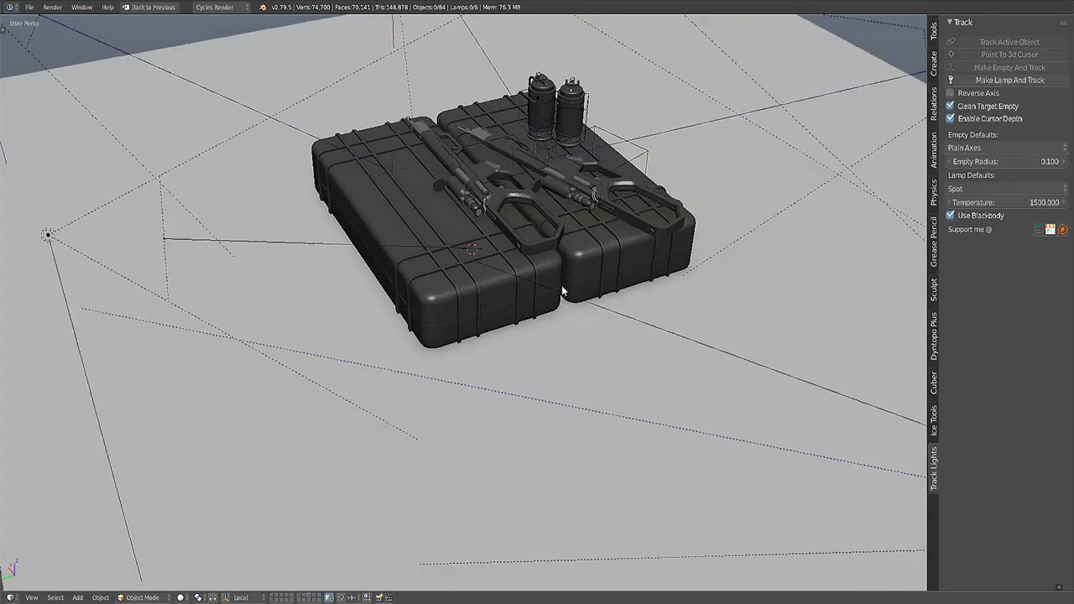
- Select the two test spot lamps together and delete them
{"action": "right_click", "coordinate": [563, 295]}
{"action": "right_click", "coordinate": [325, 243], "text": "shift"}
{"action": "key", "text": "x"}
{"action": "left_click", "coordinate": [332, 247]}
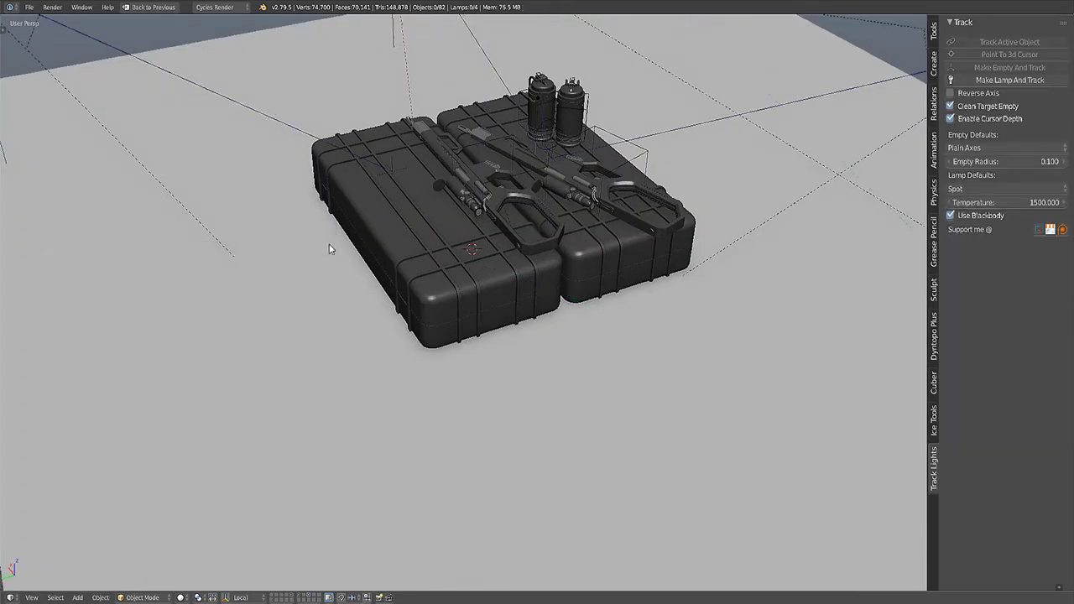
- Select the orange spot lamp aimed at the cases to bring up its lamp settings
{"action": "middle_click_drag", "start_coordinate": [530, 274], "coordinate": [592, 309], "text": "shift"}
{"action": "right_click", "coordinate": [435, 282]}
{"action": "right_click", "coordinate": [599, 157]}
{"action": "scroll", "coordinate": [628, 293], "scroll_direction": "down", "scroll_amount": 2}
{"action": "scroll", "coordinate": [628, 293], "scroll_direction": "up", "scroll_amount": 4}
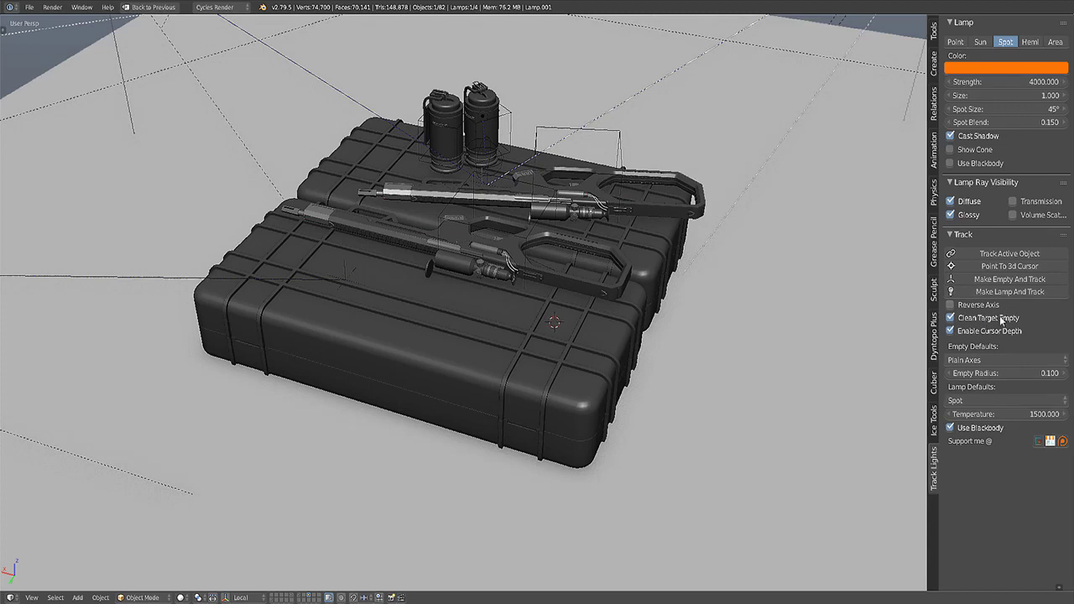
- Review the available empty draw types and default lamp types, keeping Spot as the lamp default
{"action": "left_click", "coordinate": [999, 360]}
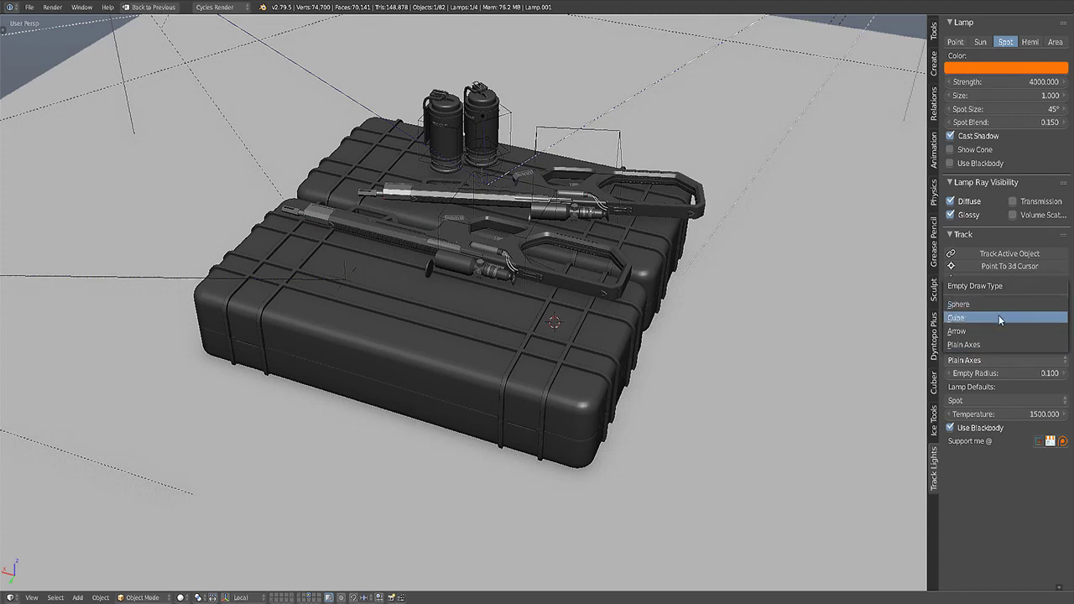
{"action": "left_click", "coordinate": [1001, 400]}
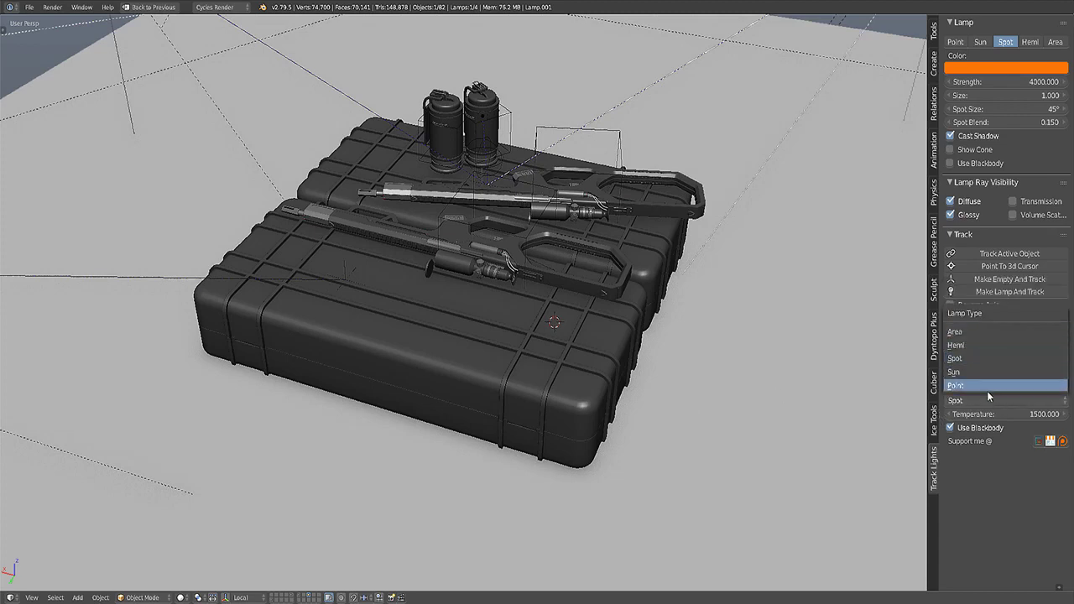
{"action": "left_click", "coordinate": [960, 362]}
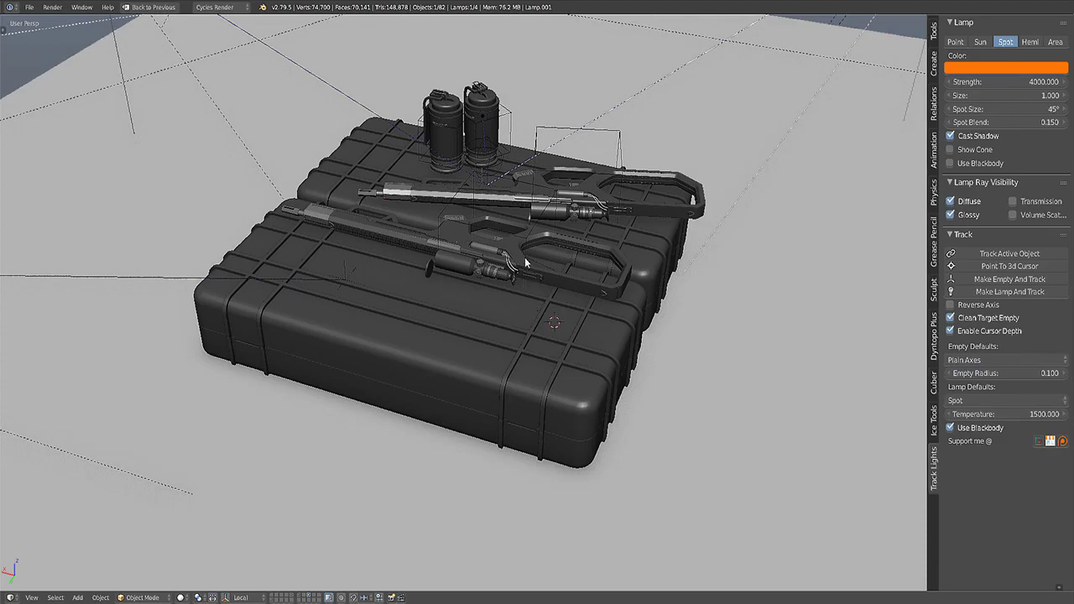
- Cycle the orange lamp through the Point, Sun, Hemi and Area types, and return it to Spot
{"action": "scroll", "coordinate": [528, 260], "scroll_direction": "down", "scroll_amount": 3}
{"action": "middle_click_drag", "start_coordinate": [586, 303], "coordinate": [625, 258]}
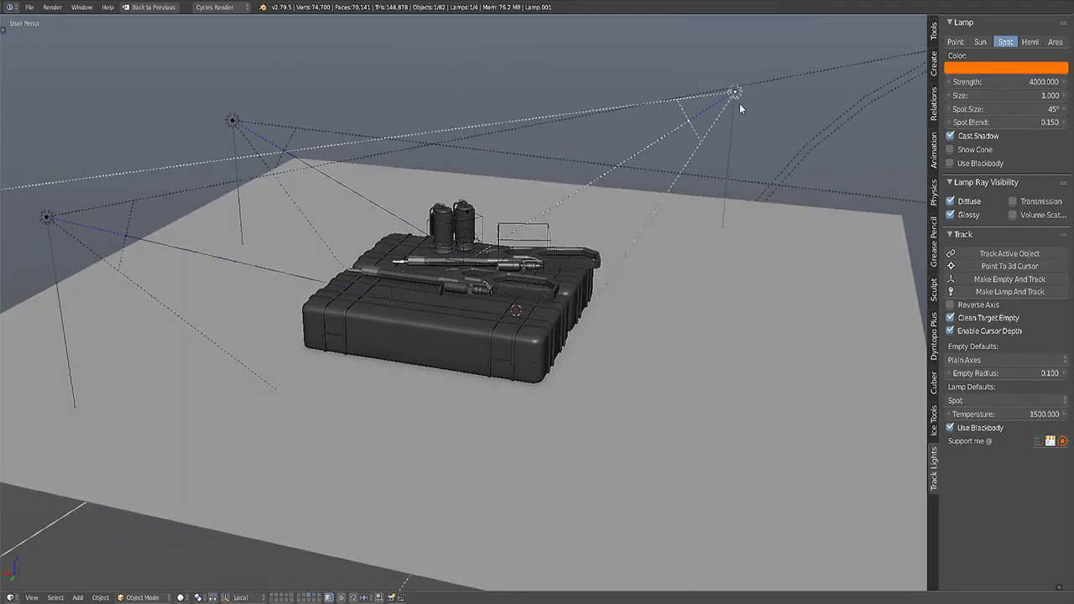
{"action": "scroll", "coordinate": [752, 103], "scroll_direction": "up", "scroll_amount": 2}
{"action": "middle_click_drag", "start_coordinate": [753, 103], "coordinate": [668, 214], "text": "shift"}
{"action": "scroll", "coordinate": [643, 204], "scroll_direction": "up", "scroll_amount": 1}
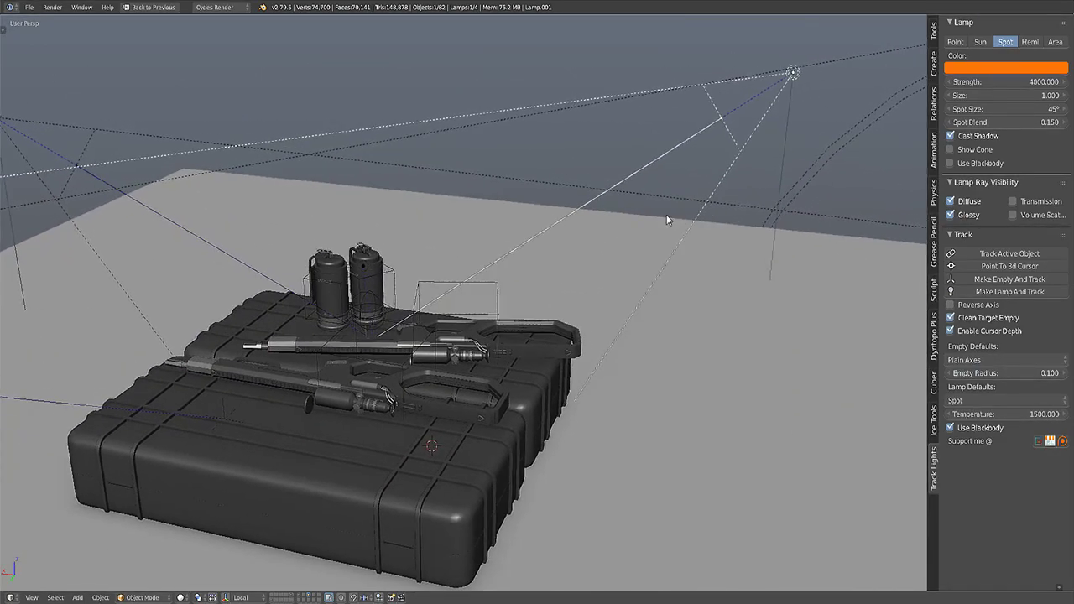
{"action": "left_click", "coordinate": [980, 42]}
{"action": "left_click", "coordinate": [1004, 42]}
{"action": "left_click", "coordinate": [1028, 42]}
{"action": "left_click", "coordinate": [1005, 42]}
{"action": "left_click", "coordinate": [1055, 42]}
{"action": "left_click", "coordinate": [1028, 42]}
{"action": "left_click", "coordinate": [1005, 42]}
{"action": "left_click", "coordinate": [955, 42]}
{"action": "left_click", "coordinate": [979, 42]}
{"action": "left_click", "coordinate": [1005, 42]}
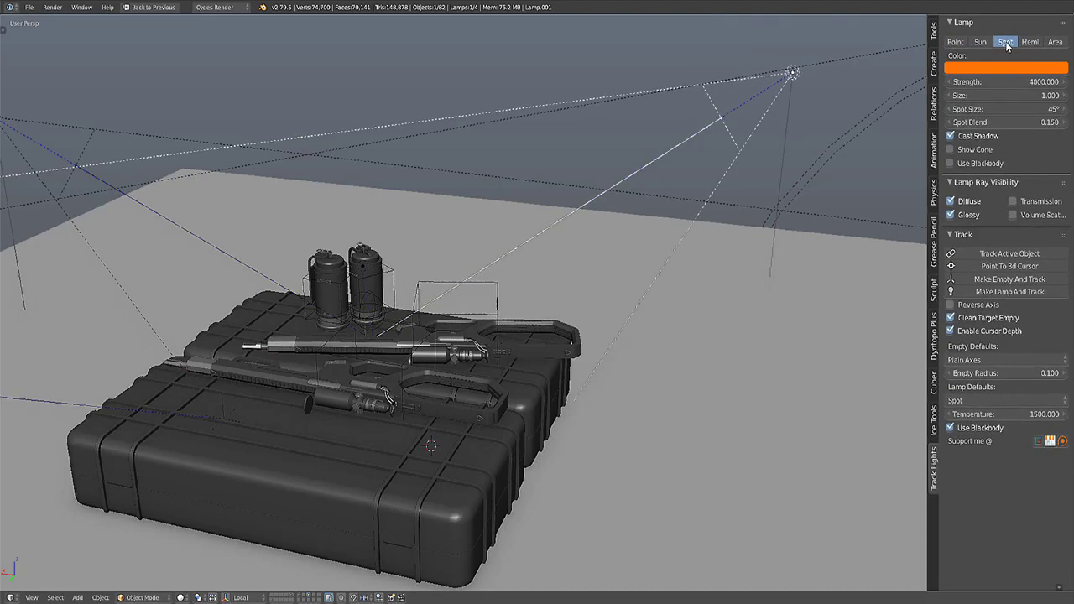
{"action": "middle_click_drag", "start_coordinate": [739, 247], "coordinate": [818, 192], "text": "shift"}
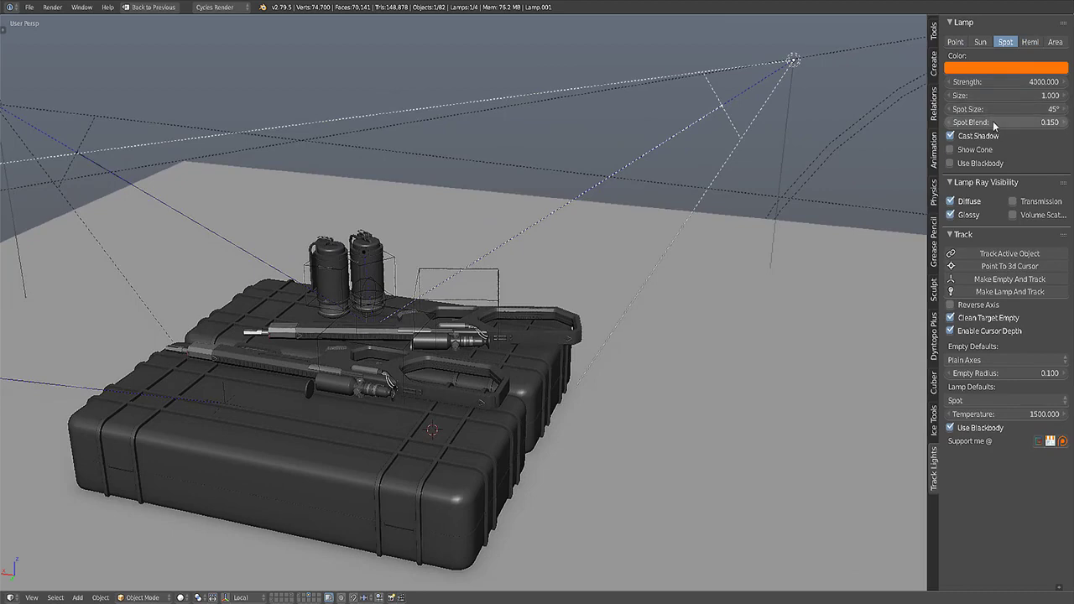
{"action": "left_click", "coordinate": [979, 42]}
{"action": "left_click", "coordinate": [1029, 41]}
{"action": "left_click", "coordinate": [1052, 42]}
{"action": "left_click", "coordinate": [1005, 41]}
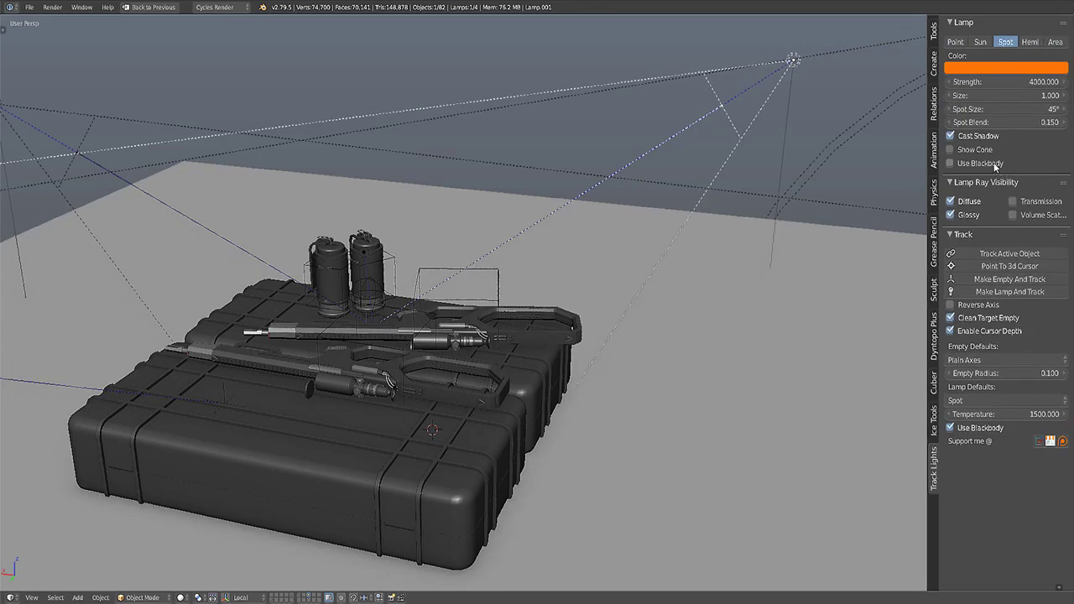
- Restore the multi-editor layout and frame the lamp's shader nodes with free space before the Emission node
{"action": "key", "text": "ctrl+Up"}
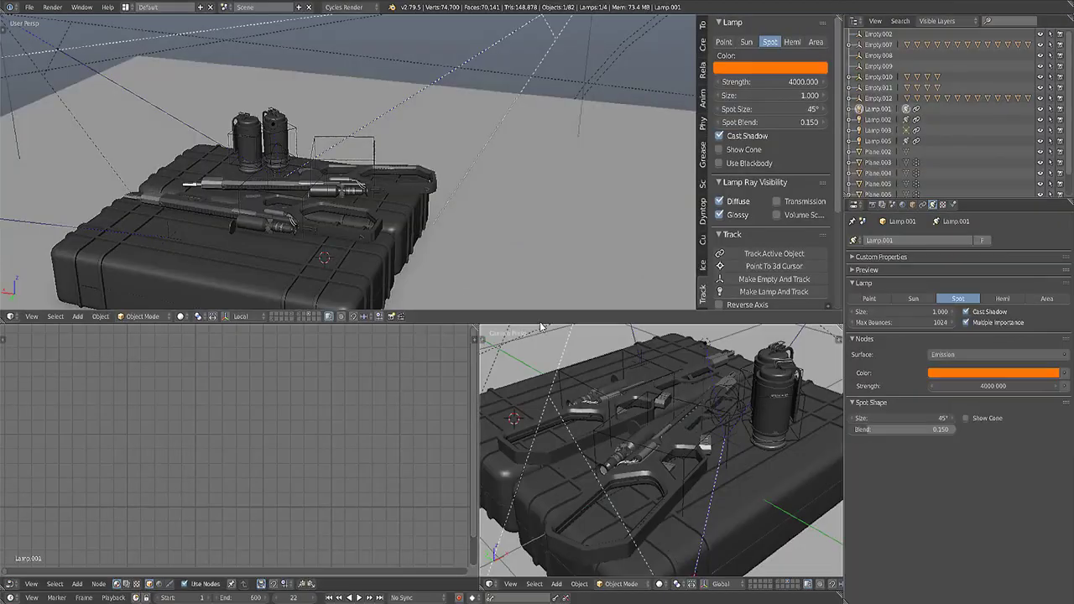
{"action": "key", "text": "Home"}
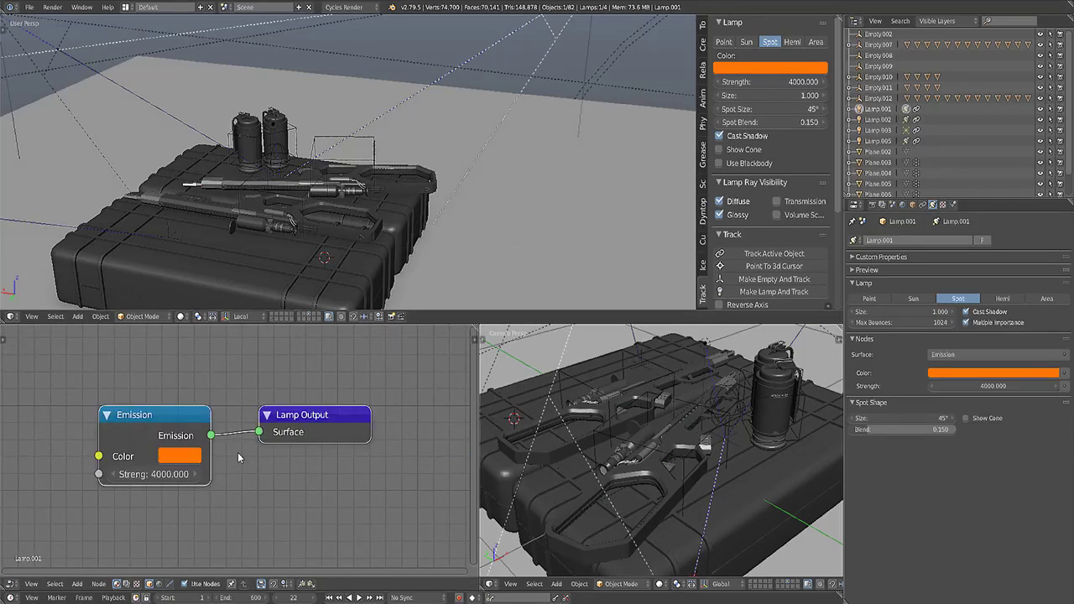
{"action": "scroll", "coordinate": [369, 183], "scroll_direction": "down", "scroll_amount": 3}
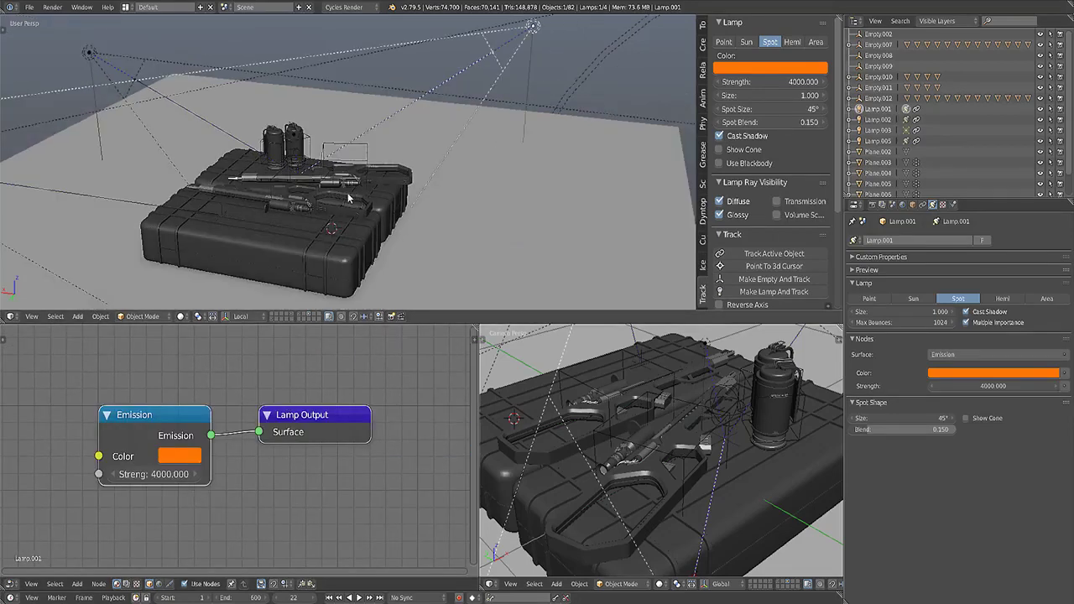
{"action": "middle_click_drag", "start_coordinate": [151, 439], "coordinate": [365, 389]}
{"action": "scroll", "coordinate": [303, 419], "scroll_direction": "down", "scroll_amount": 2}
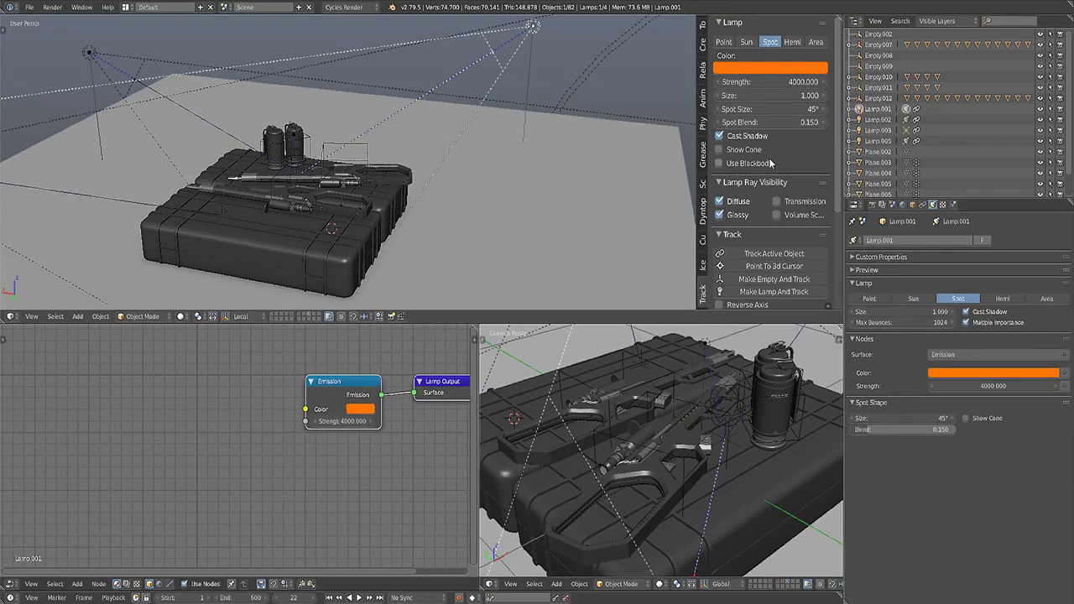
- Enable Use Blackbody for the orange lamp and show the camera view as a rendered preview
{"action": "left_click", "coordinate": [770, 162]}
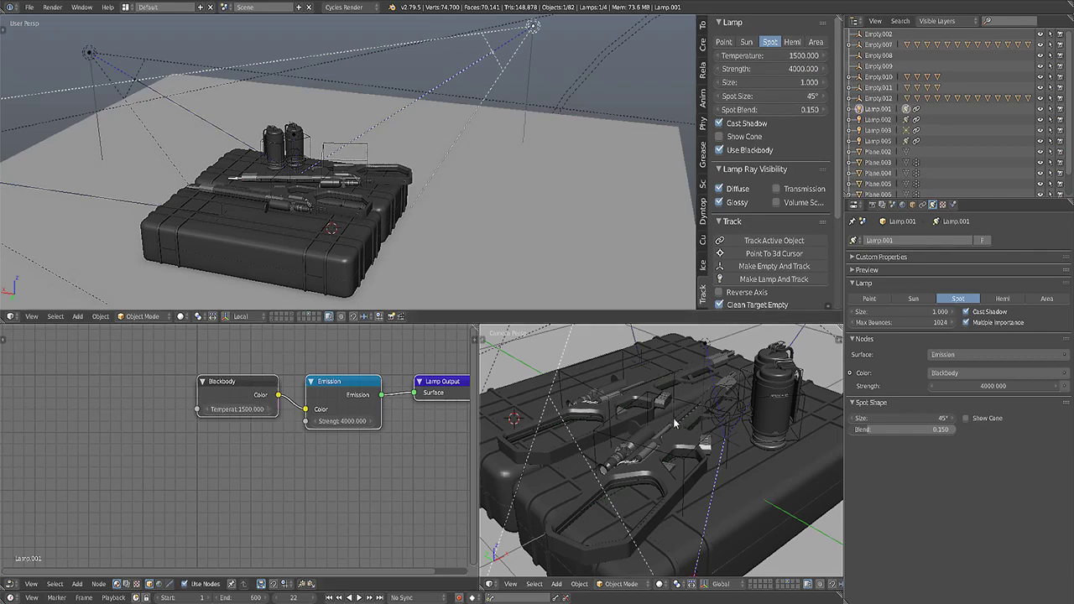
{"action": "key", "text": "Home"}
{"action": "key", "text": "shift+z"}
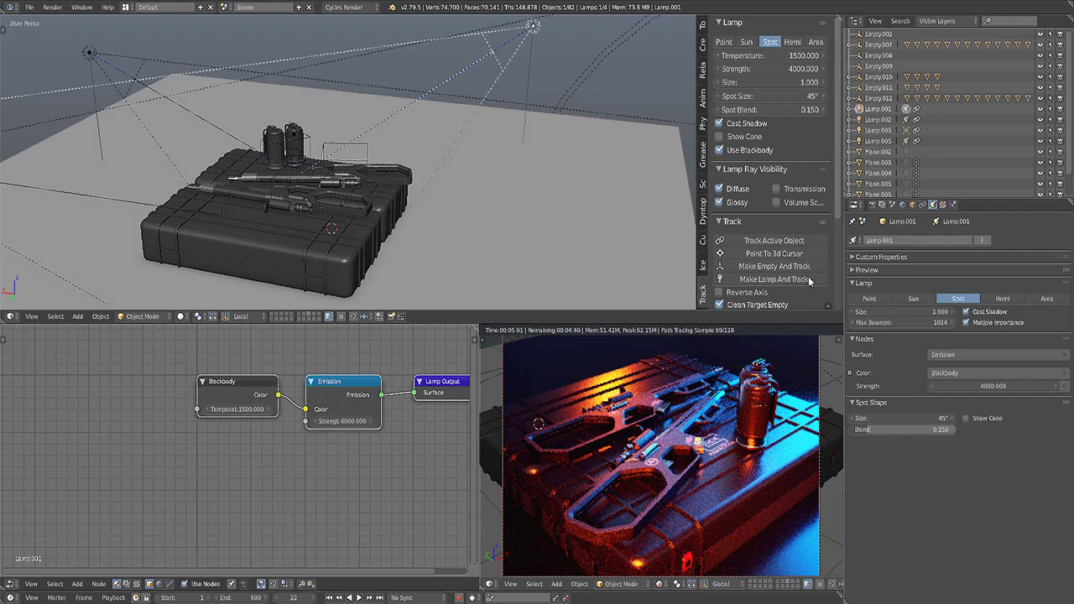
- Try blackbody temperatures of 12000 and 3000 on the lamp
{"action": "left_click", "coordinate": [783, 55]}
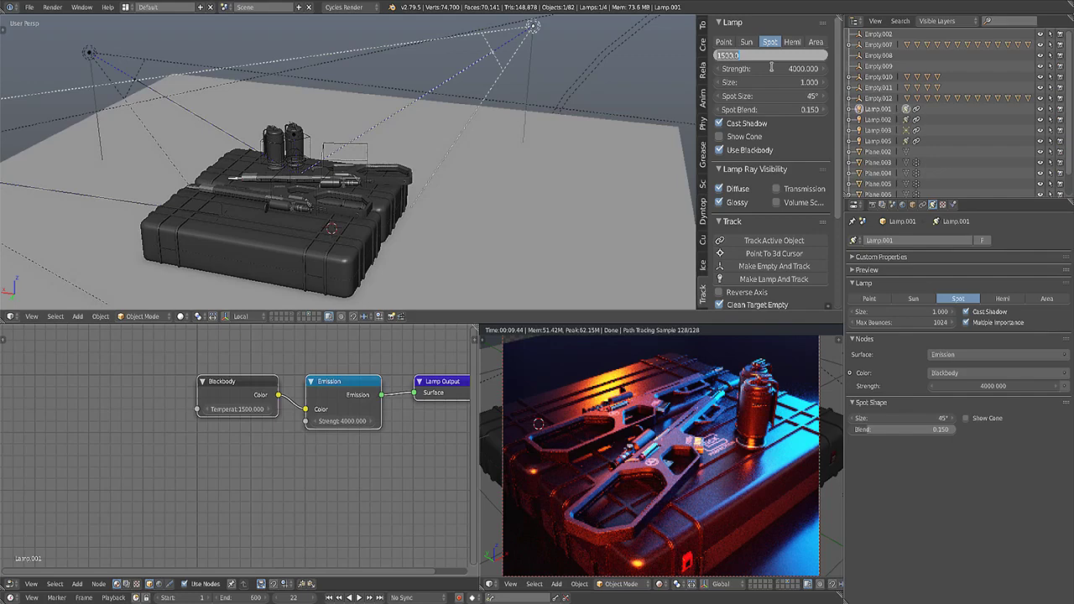
{"action": "type", "text": "12000"}
{"action": "key", "text": "Return"}
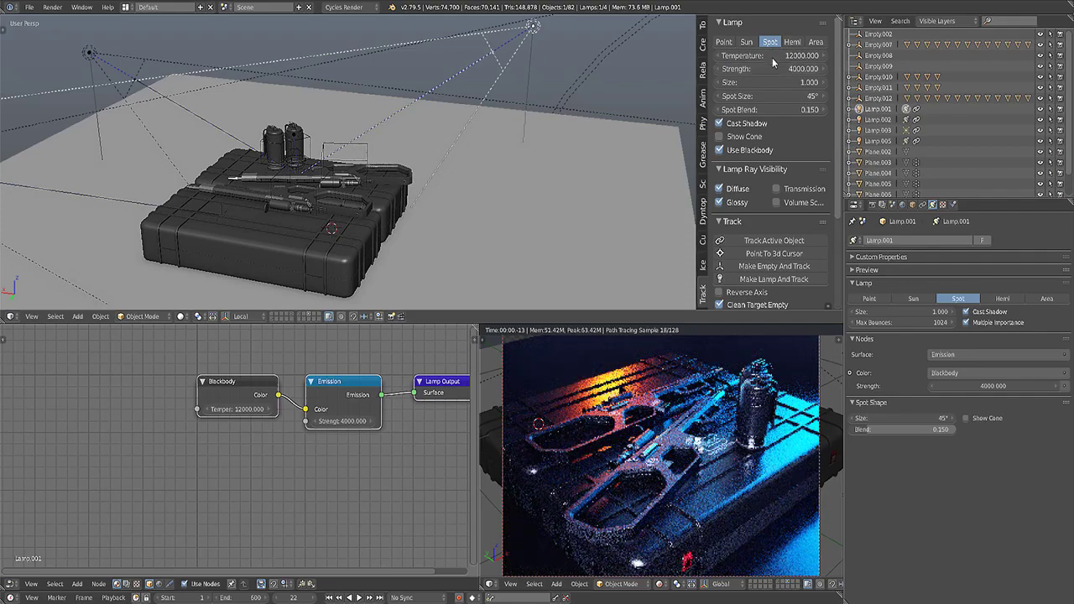
{"action": "left_click", "coordinate": [773, 55]}
{"action": "type", "text": "3"}
{"action": "key", "text": "Return"}
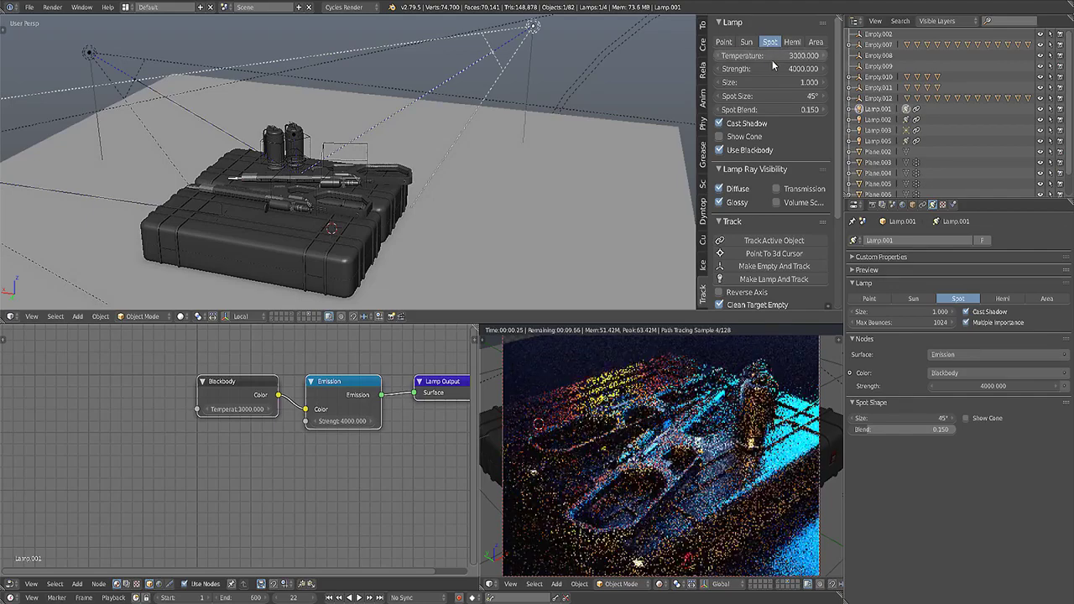
- Set the lamp's blackbody temperature to 2000
{"action": "left_click", "coordinate": [772, 56]}
{"action": "type", "text": "2000"}
{"action": "key", "text": "Return"}
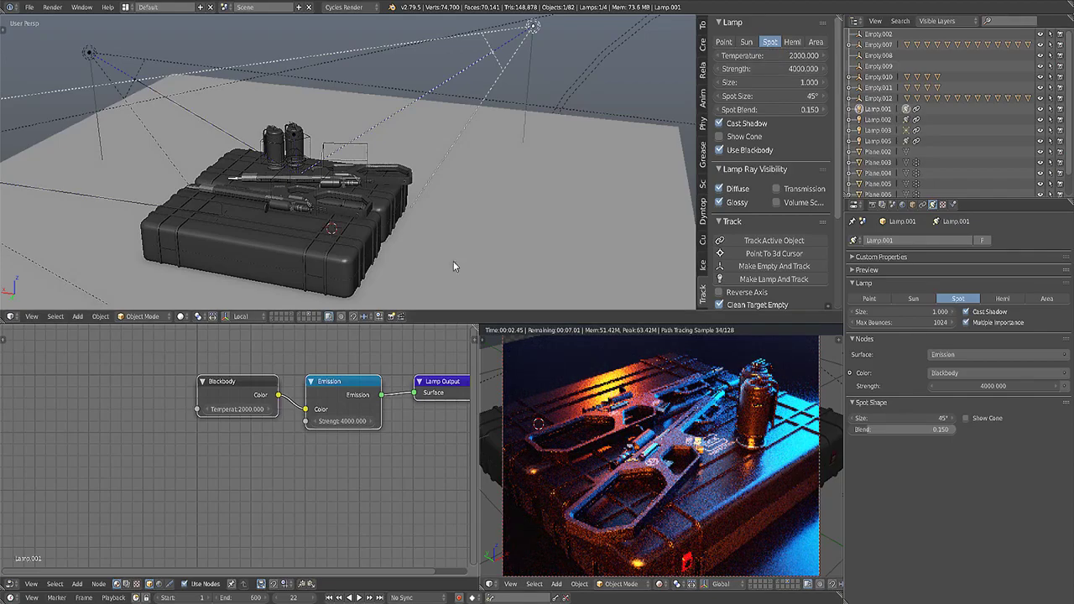
- Reframe the scene camera on the rifles and canisters, and return the viewport to a perspective overview of the cases
{"action": "key", "text": "KP_0"}
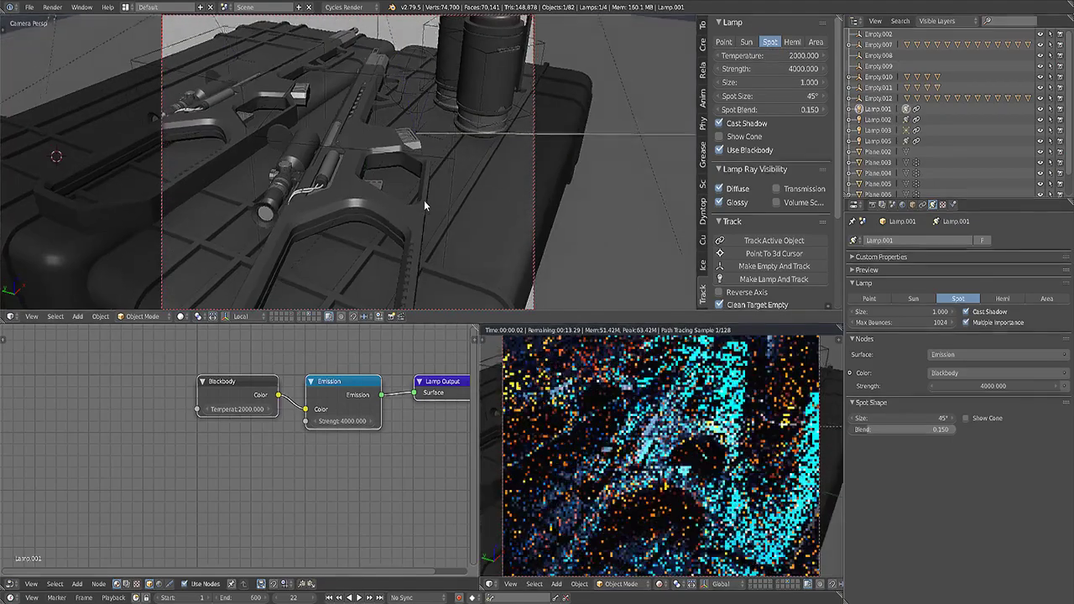
{"action": "scroll", "coordinate": [414, 200], "scroll_direction": "down", "scroll_amount": 1}
{"action": "middle_click_drag", "start_coordinate": [413, 200], "coordinate": [411, 207]}
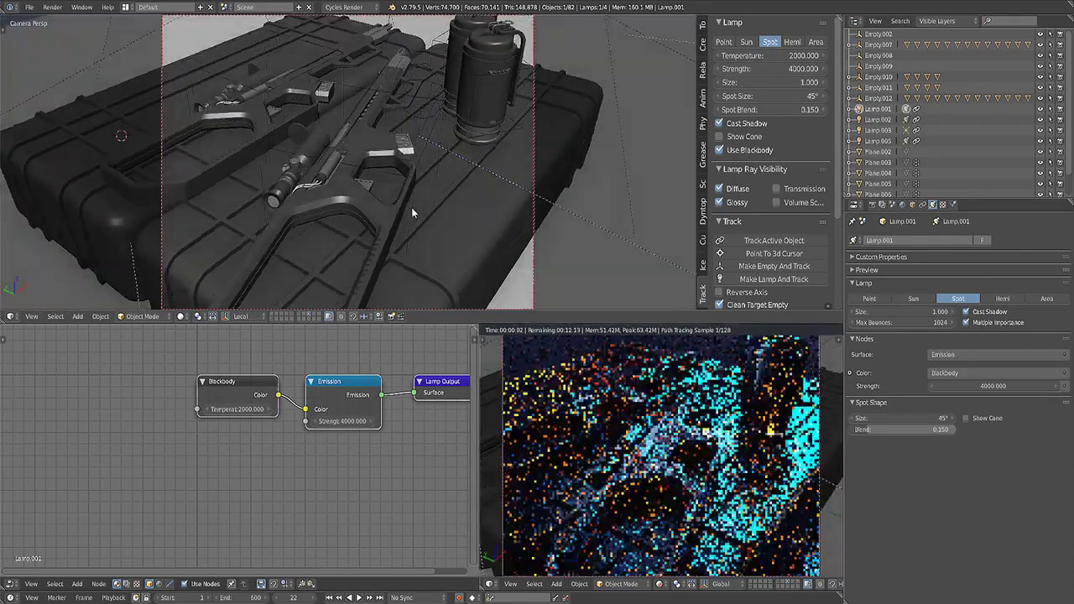
{"action": "scroll", "coordinate": [411, 207], "scroll_direction": "down", "scroll_amount": 3}
{"action": "scroll", "coordinate": [411, 206], "scroll_direction": "up", "scroll_amount": 2}
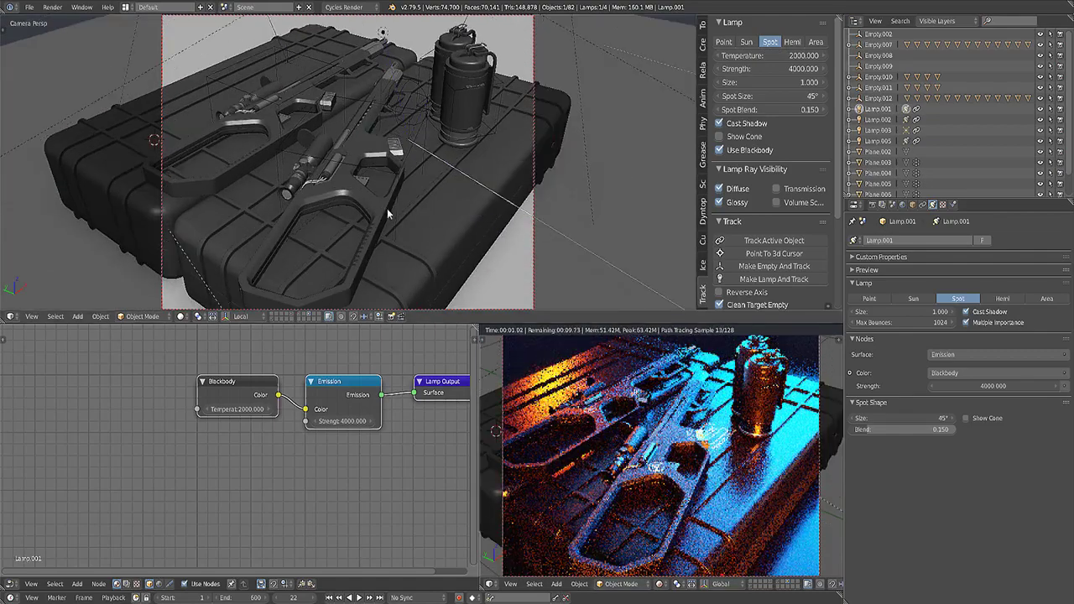
{"action": "key", "text": "KP_0"}
{"action": "middle_click_drag", "start_coordinate": [385, 215], "coordinate": [455, 42]}
{"action": "scroll", "coordinate": [470, 76], "scroll_direction": "down", "scroll_amount": 6}
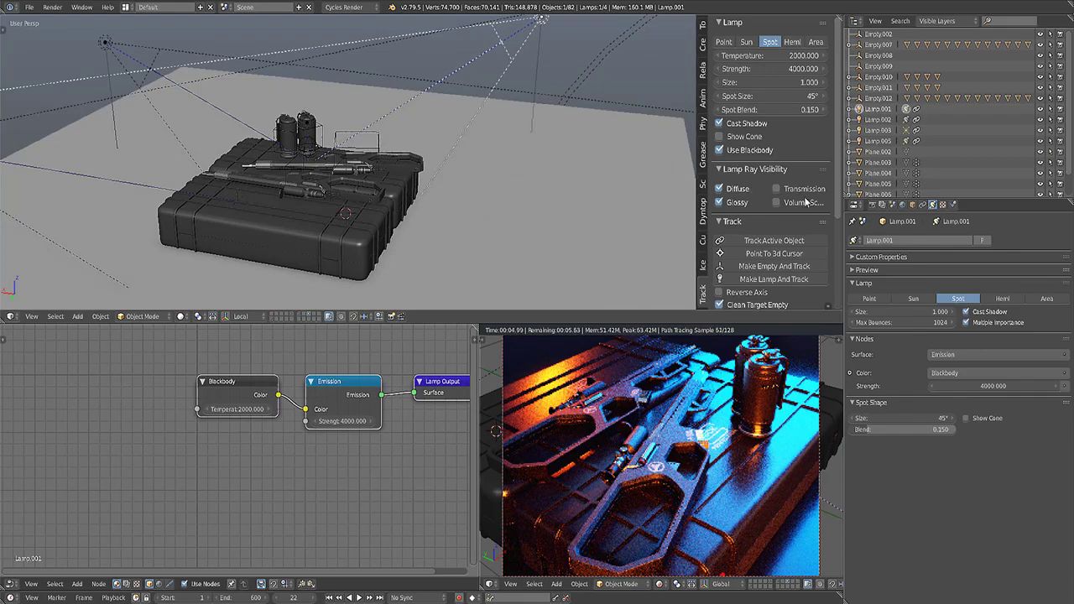
- Enable Transmission and Volume Scatter ray visibility for the lamp, and test switching Diffuse off and back on
{"action": "left_click", "coordinate": [779, 189]}
{"action": "left_click", "coordinate": [779, 202]}
{"action": "left_click", "coordinate": [720, 190]}
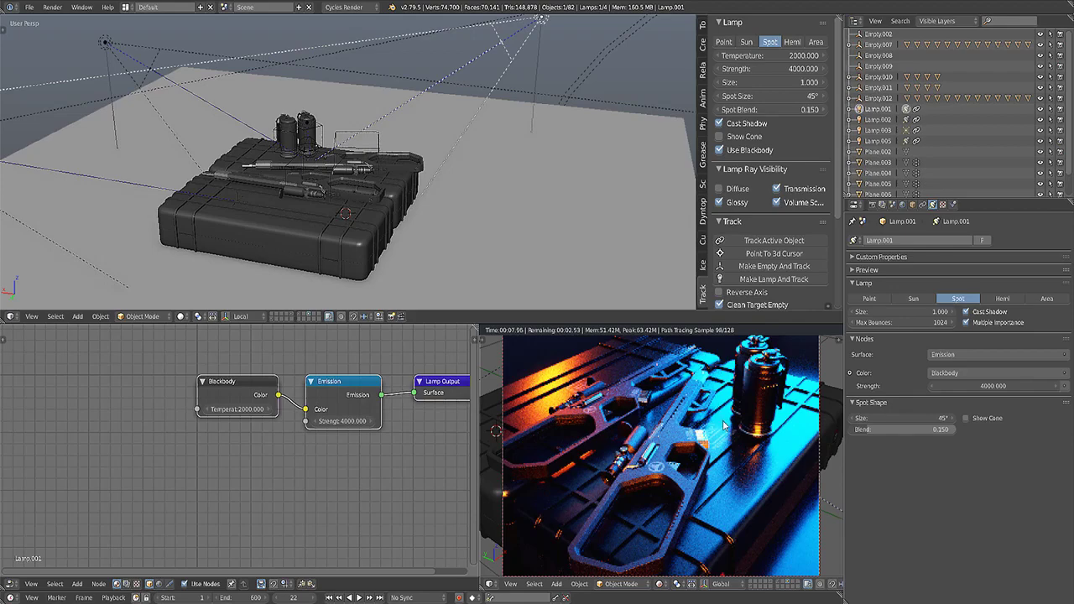
{"action": "left_click", "coordinate": [742, 203]}
{"action": "left_click", "coordinate": [742, 202]}
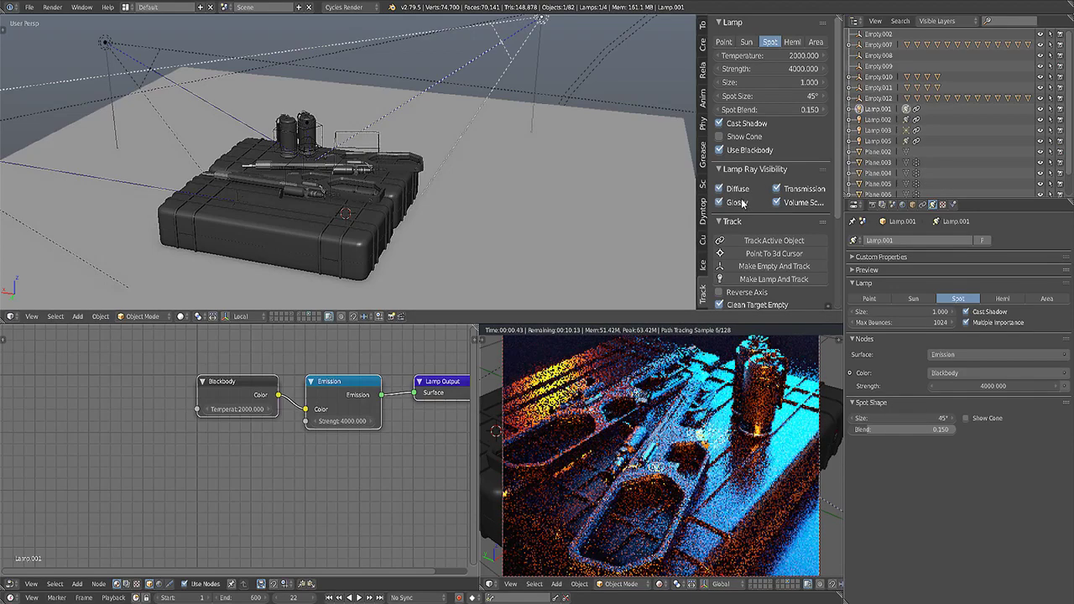
- Look over the Track options and compare the lamp's ray visibility with the object's Cycles settings
{"action": "scroll", "coordinate": [759, 220], "scroll_direction": "down", "scroll_amount": 4}
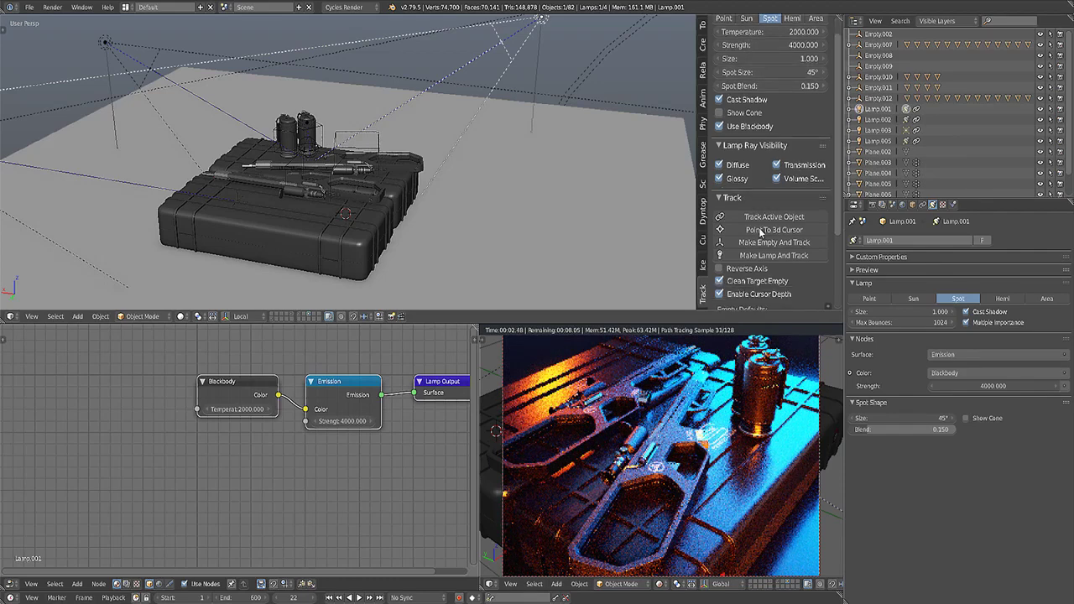
{"action": "scroll", "coordinate": [759, 210], "scroll_direction": "down", "scroll_amount": 3}
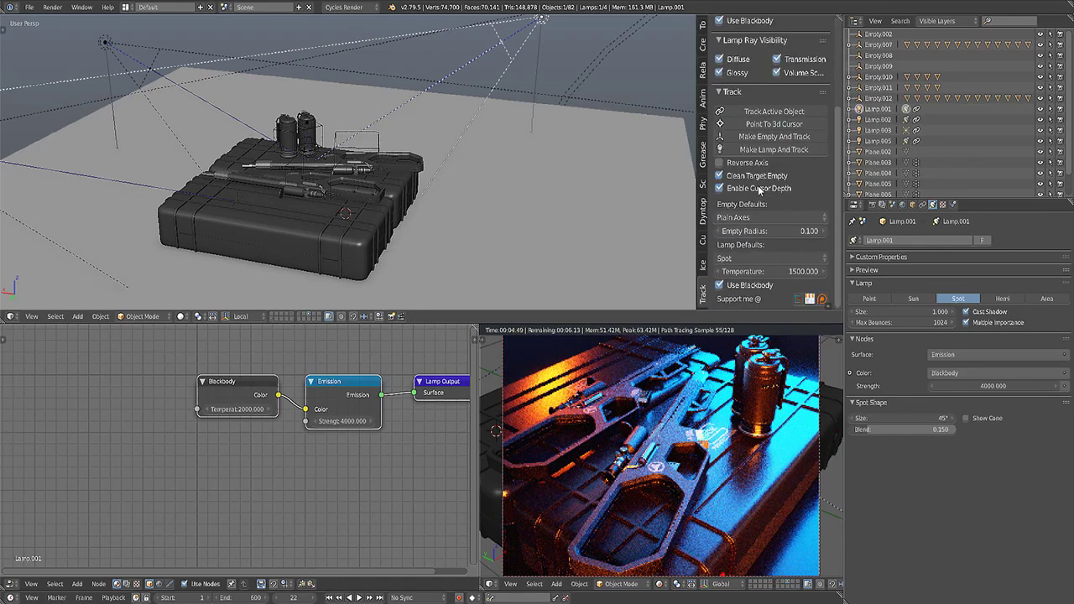
{"action": "scroll", "coordinate": [759, 192], "scroll_direction": "up", "scroll_amount": 6}
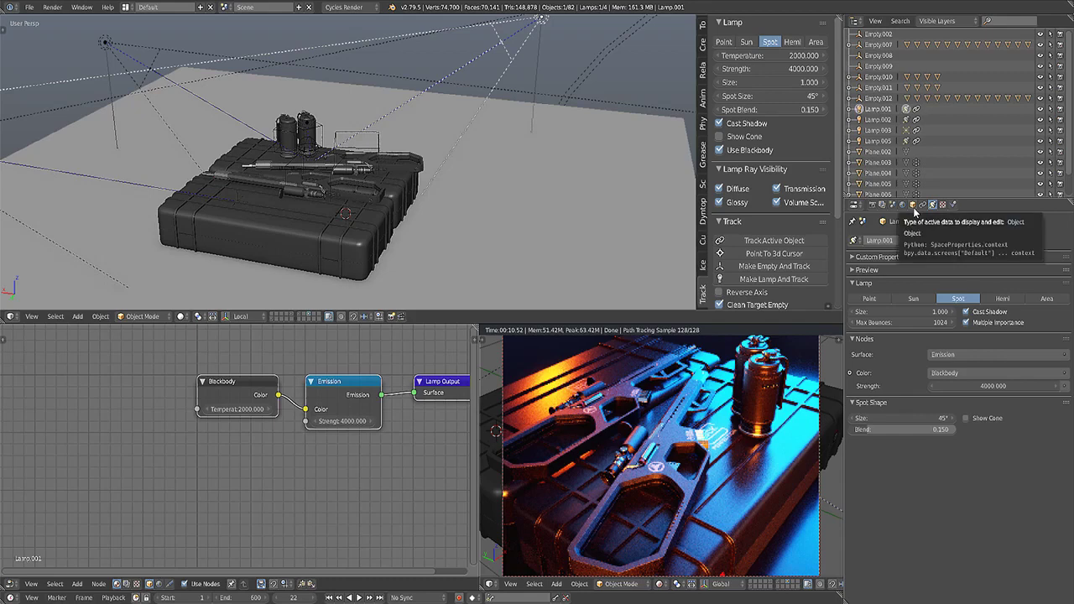
{"action": "left_click", "coordinate": [912, 205]}
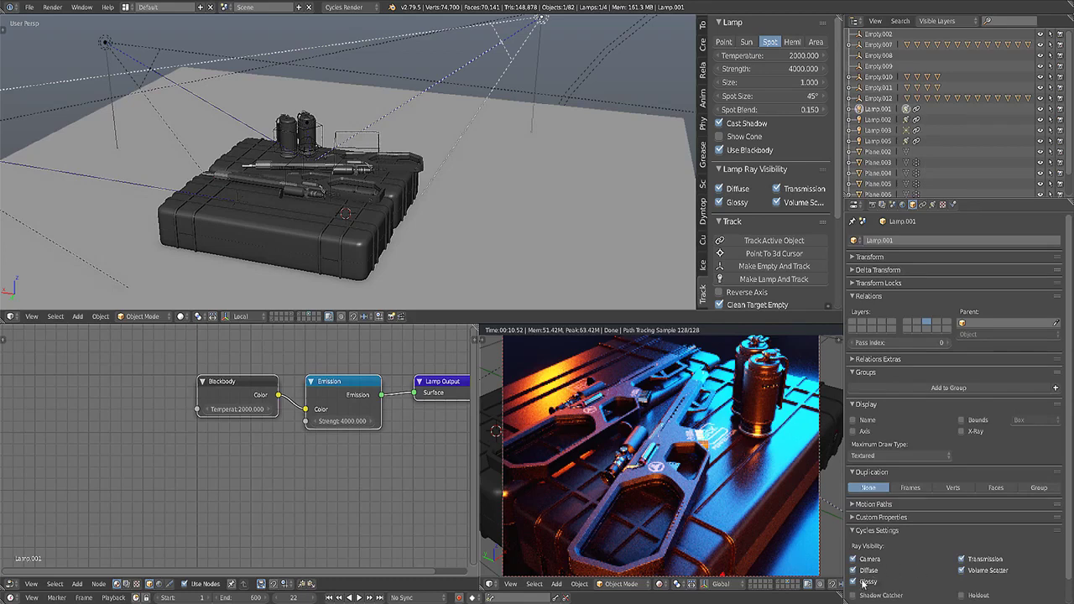
{"action": "left_click", "coordinate": [932, 205]}
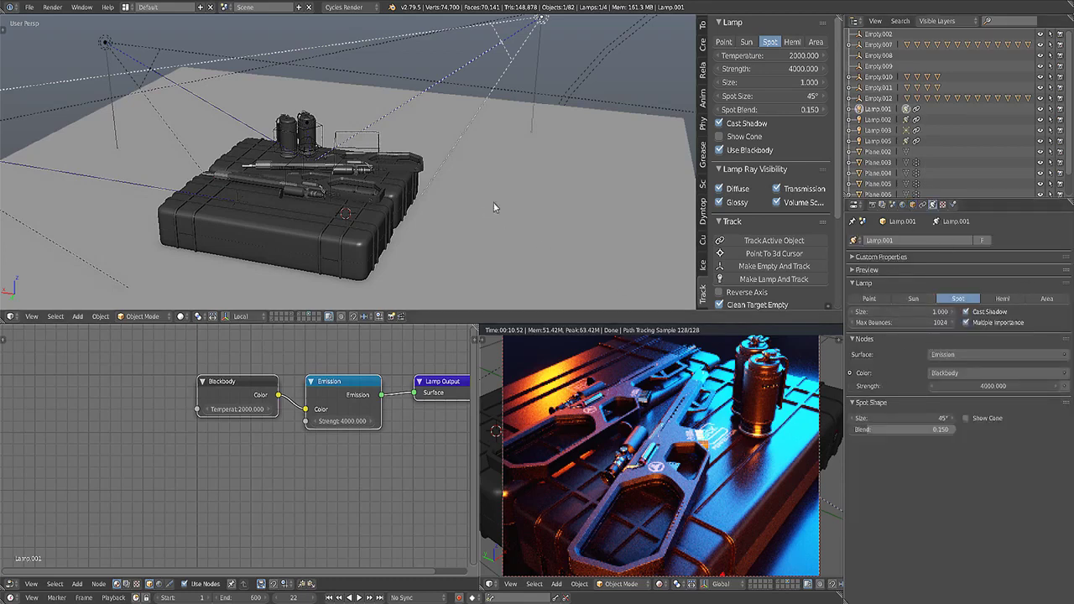
- Review the Track Lights settings in the maximized and multi-editor layouts, and turn the camera's rendered preview back on
{"action": "key", "text": "shift+space"}
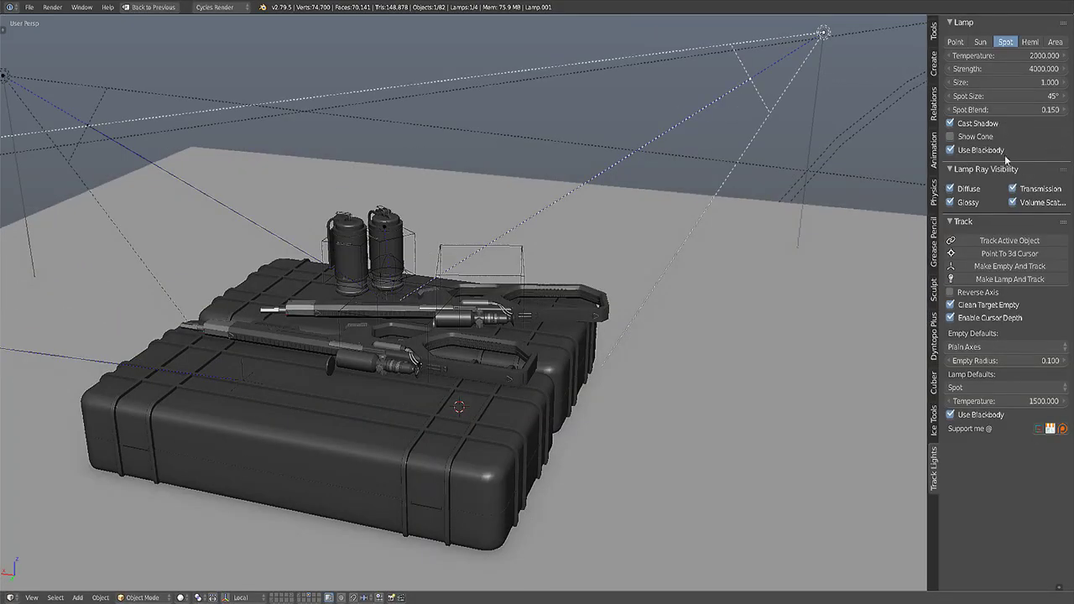
{"action": "key", "text": "shift+space"}
{"action": "scroll", "coordinate": [809, 154], "scroll_direction": "down", "scroll_amount": 5}
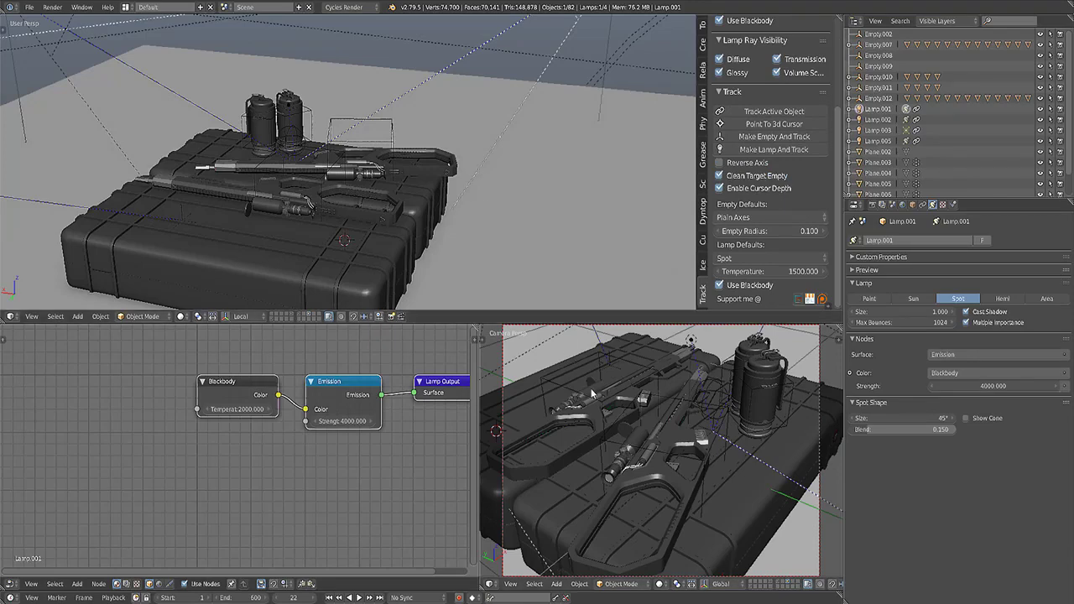
{"action": "key", "text": "shift+z"}
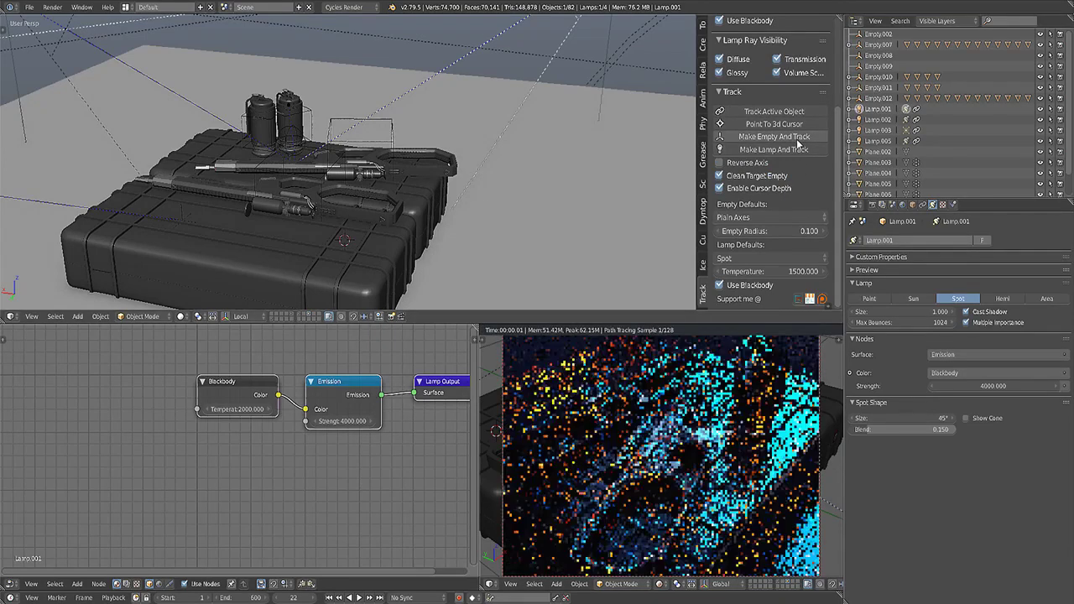
{"action": "scroll", "coordinate": [793, 251], "scroll_direction": "up", "scroll_amount": 3}
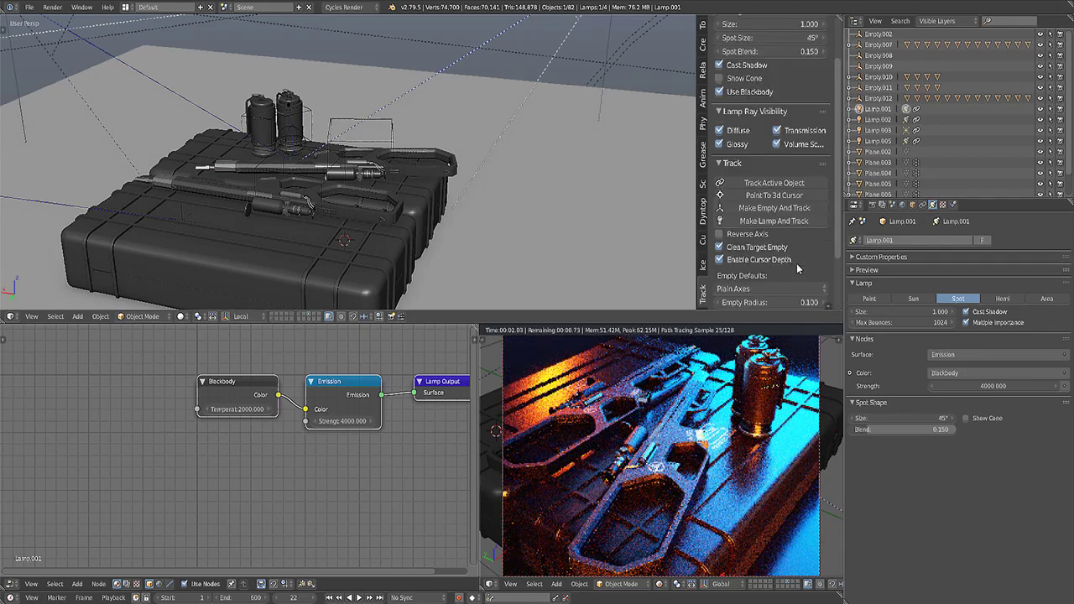
{"action": "scroll", "coordinate": [793, 261], "scroll_direction": "up", "scroll_amount": 2}
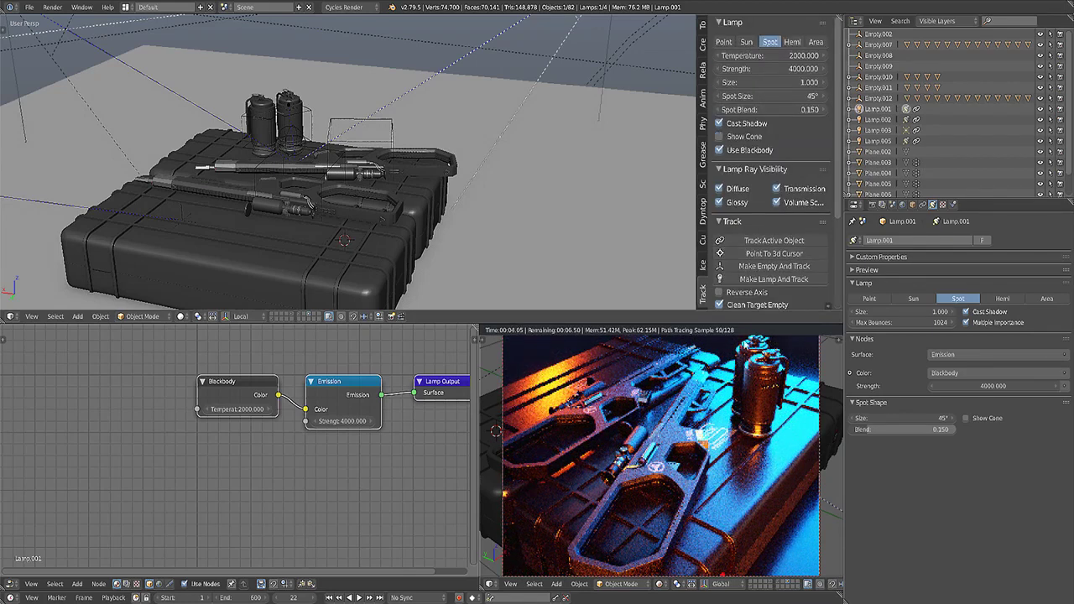
- Move Lamp.001 from above the cases to a lower spot beside them, at about the other lamps' height
{"action": "scroll", "coordinate": [448, 48], "scroll_direction": "down", "scroll_amount": 9}
{"action": "middle_click_drag", "start_coordinate": [447, 48], "coordinate": [414, 159]}
{"action": "key", "text": "g"}
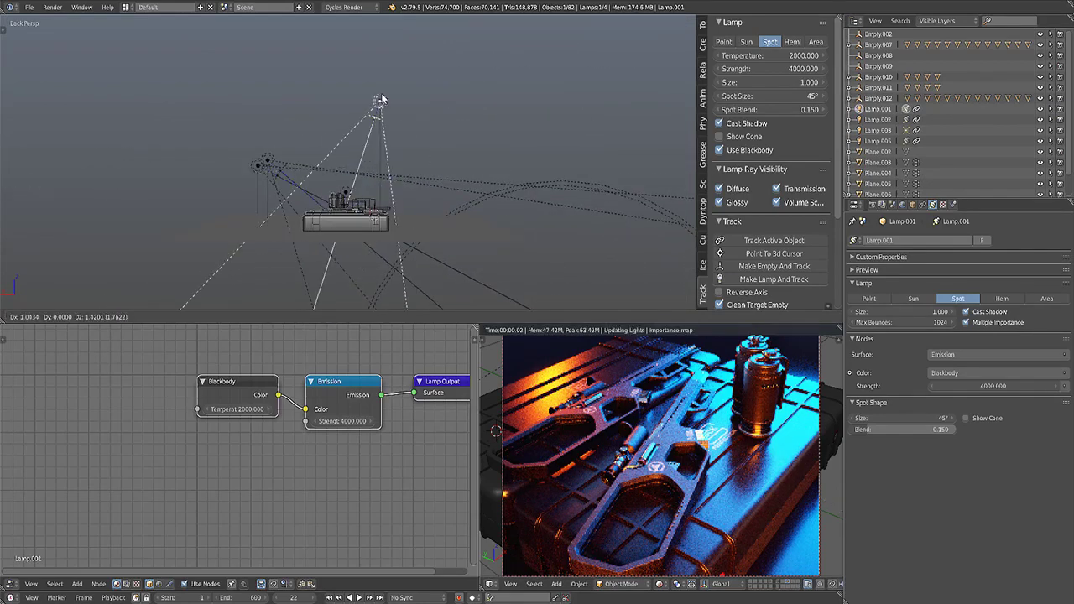
{"action": "left_click", "coordinate": [423, 168]}
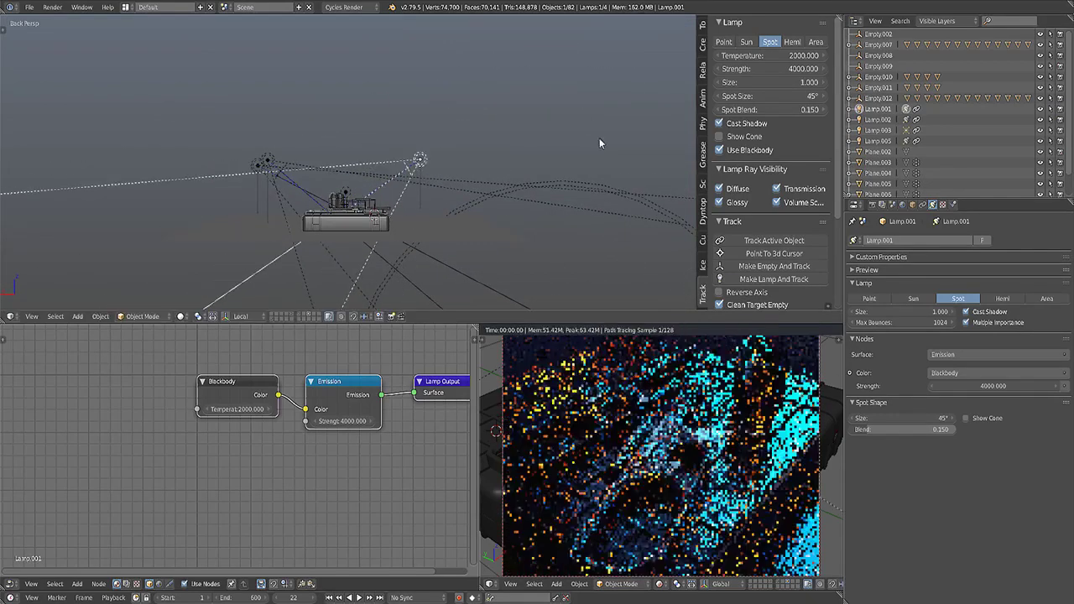
- Reposition Lamp.001 horizontally, seen from above, so it lights the cases diagonally from beyond their corner
{"action": "middle_click_drag", "start_coordinate": [625, 136], "coordinate": [491, 267]}
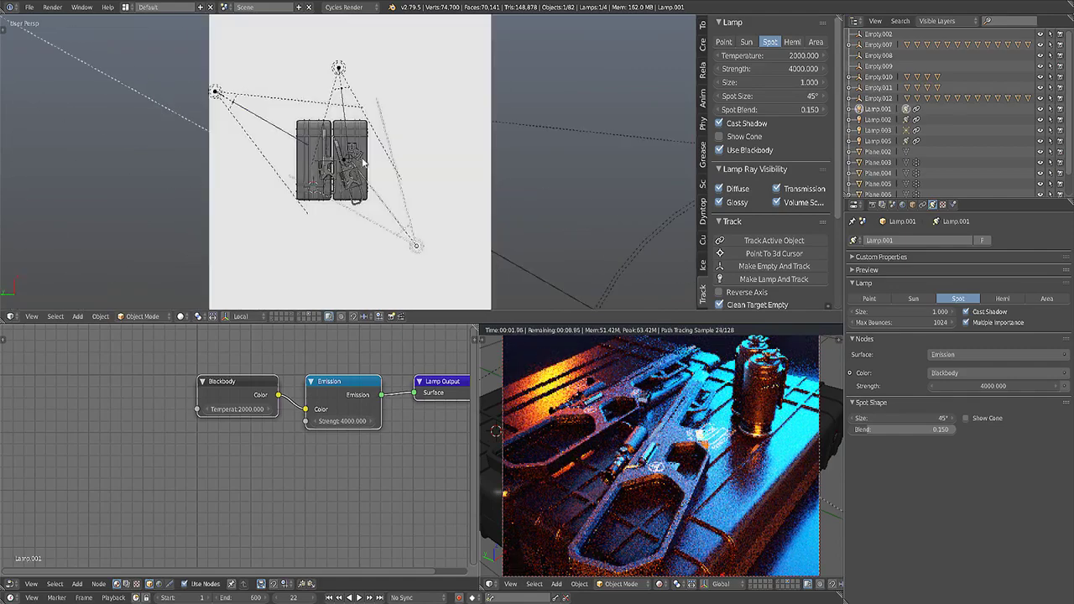
{"action": "middle_click_drag", "start_coordinate": [363, 157], "coordinate": [383, 151], "text": "shift"}
{"action": "scroll", "coordinate": [445, 198], "scroll_direction": "up", "scroll_amount": 1}
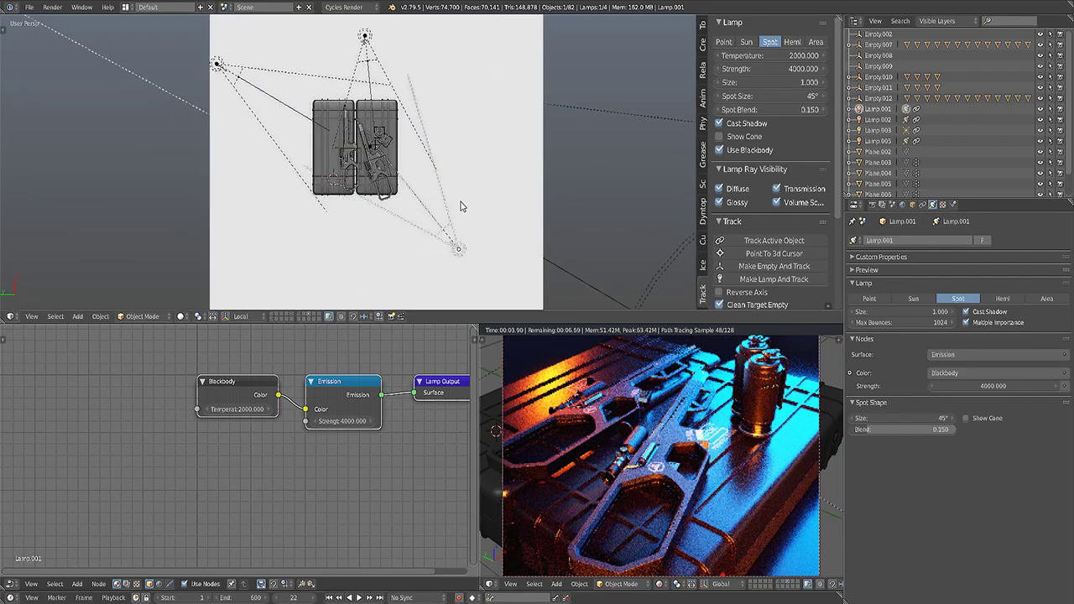
{"action": "key", "text": "g"}
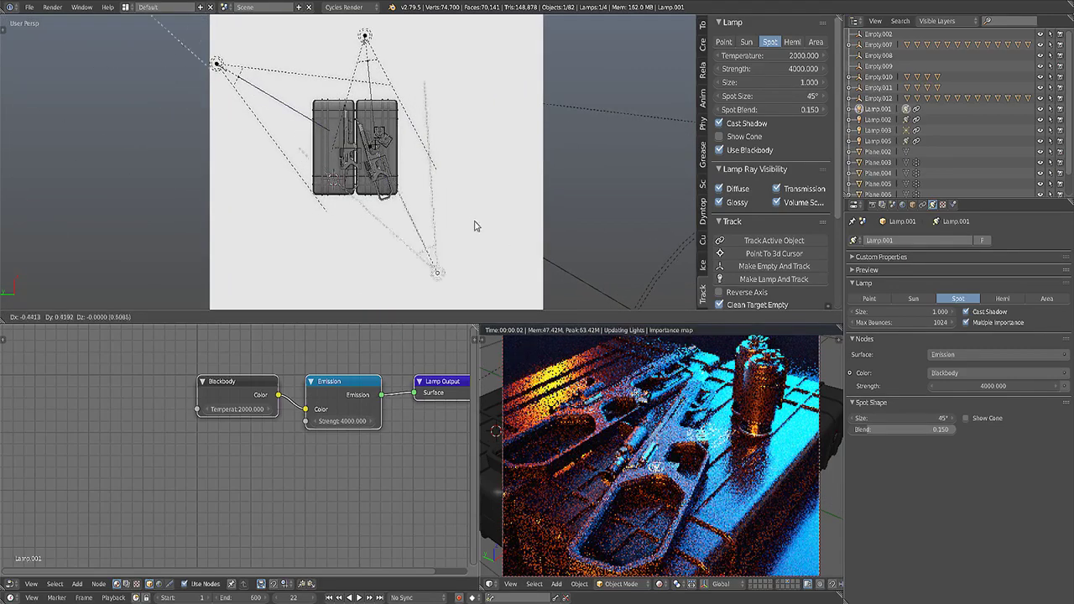
{"action": "left_click", "coordinate": [489, 216]}
- Examine how the tracked lamps are arranged around the cases, and look over the Track options and defaults
{"action": "middle_click_drag", "start_coordinate": [490, 139], "coordinate": [488, 138]}
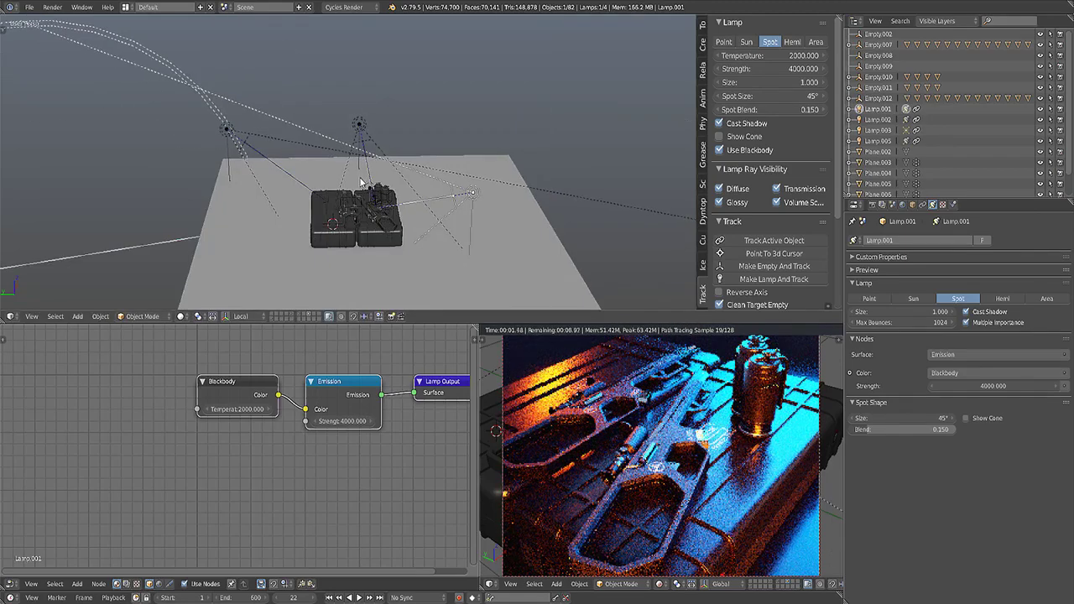
{"action": "middle_click_drag", "start_coordinate": [428, 247], "coordinate": [434, 178]}
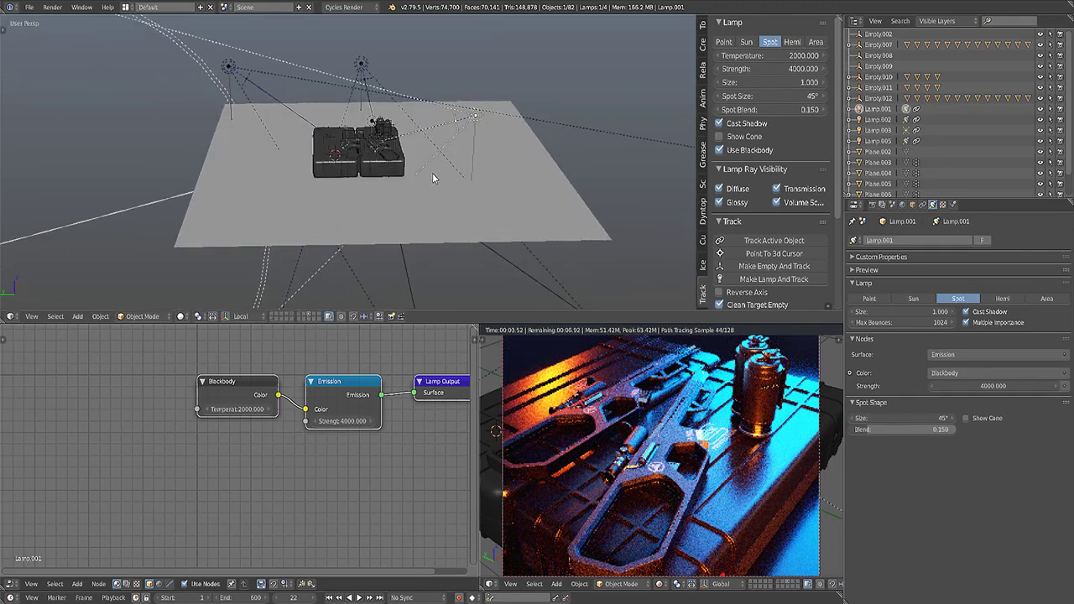
{"action": "middle_click_drag", "start_coordinate": [412, 134], "coordinate": [418, 173], "text": "shift"}
{"action": "scroll", "coordinate": [402, 133], "scroll_direction": "up", "scroll_amount": 2}
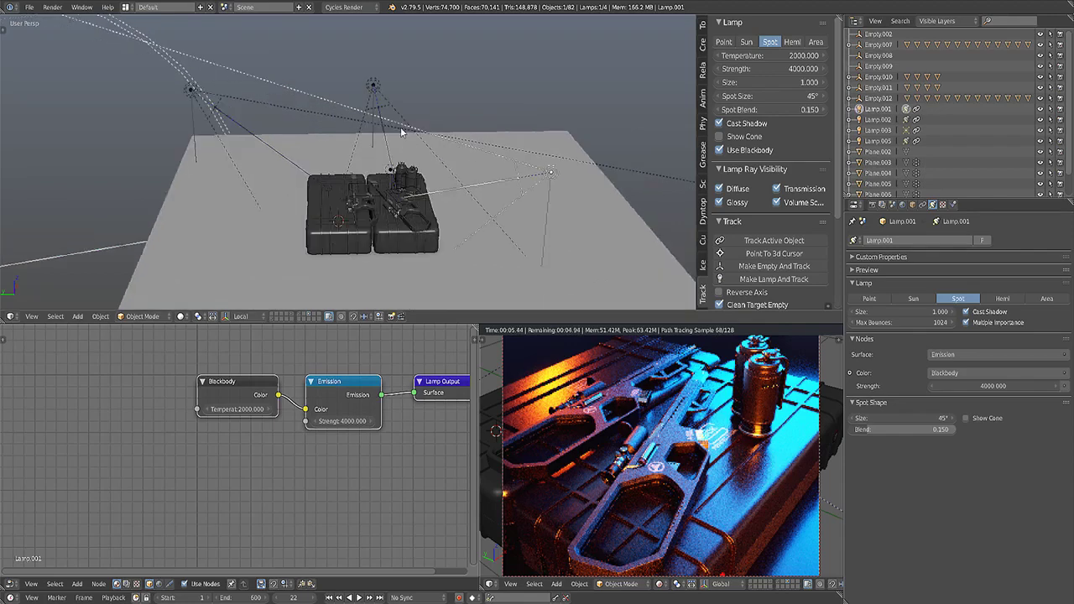
{"action": "scroll", "coordinate": [515, 168], "scroll_direction": "down", "scroll_amount": 3}
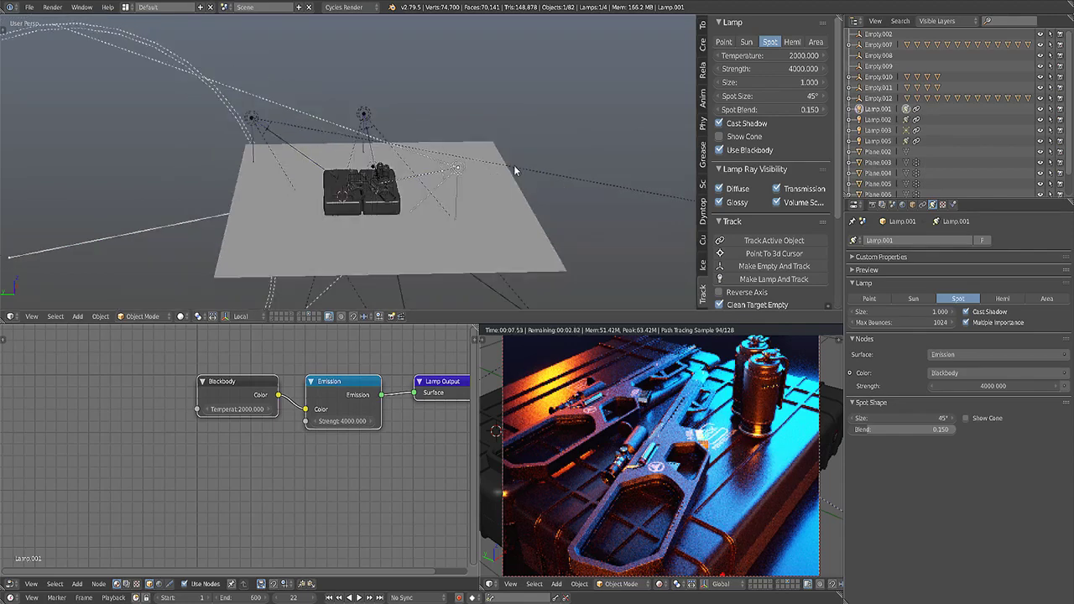
{"action": "middle_click_drag", "start_coordinate": [516, 159], "coordinate": [511, 240]}
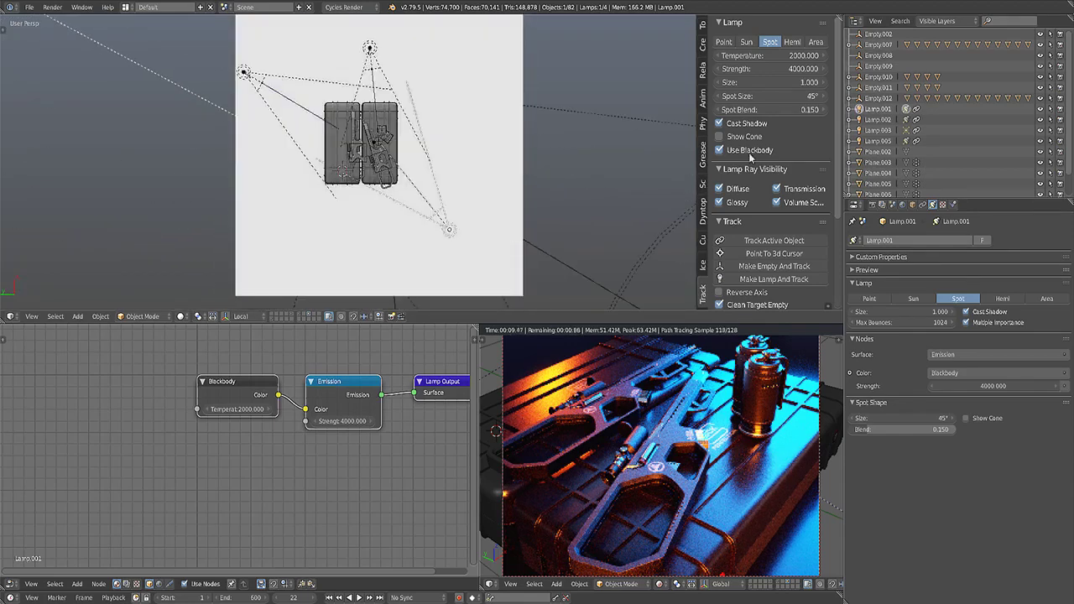
{"action": "scroll", "coordinate": [755, 117], "scroll_direction": "down", "scroll_amount": 3}
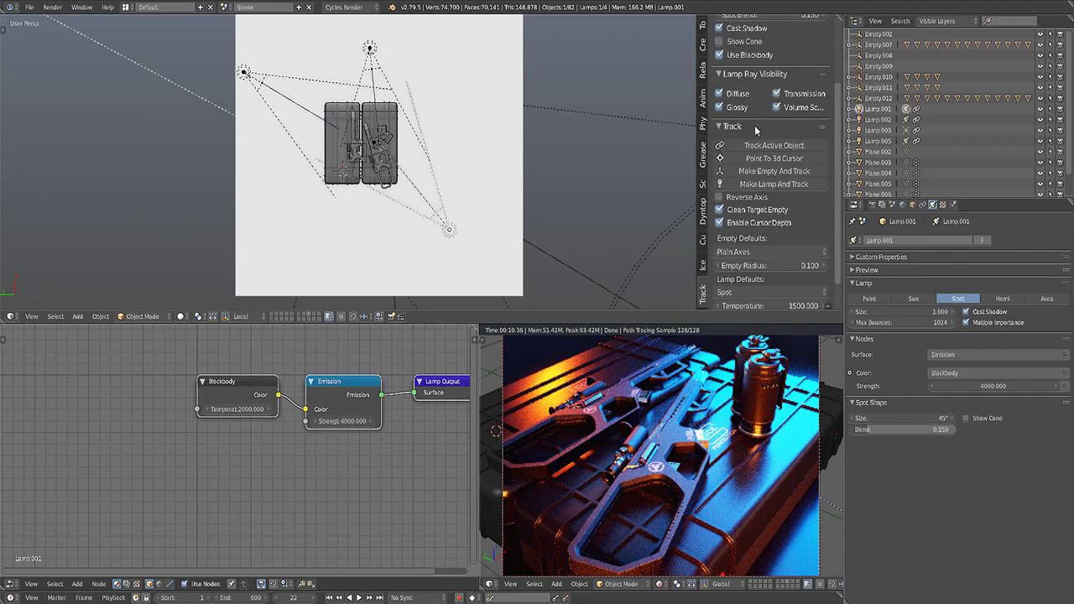
{"action": "scroll", "coordinate": [755, 132], "scroll_direction": "down", "scroll_amount": 1}
{"action": "scroll", "coordinate": [755, 143], "scroll_direction": "up", "scroll_amount": 4}
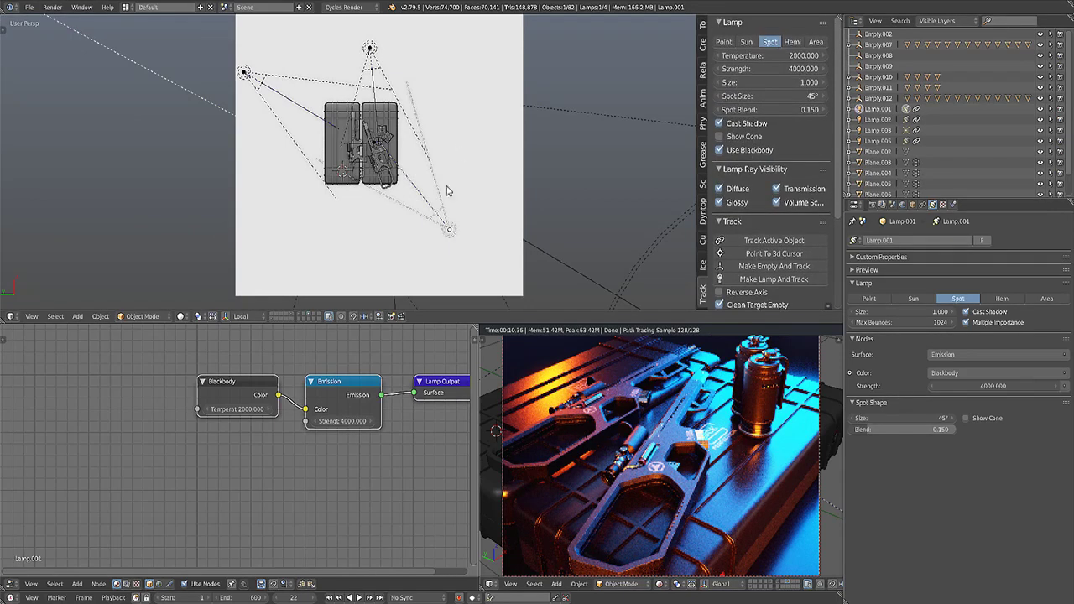
- Move the blue spot lamp, Lamp.002, around the far end of the cases to try its tracked aim
{"action": "middle_click_drag", "start_coordinate": [429, 203], "coordinate": [403, 92]}
{"action": "right_click", "coordinate": [401, 100]}
{"action": "key", "text": "g"}
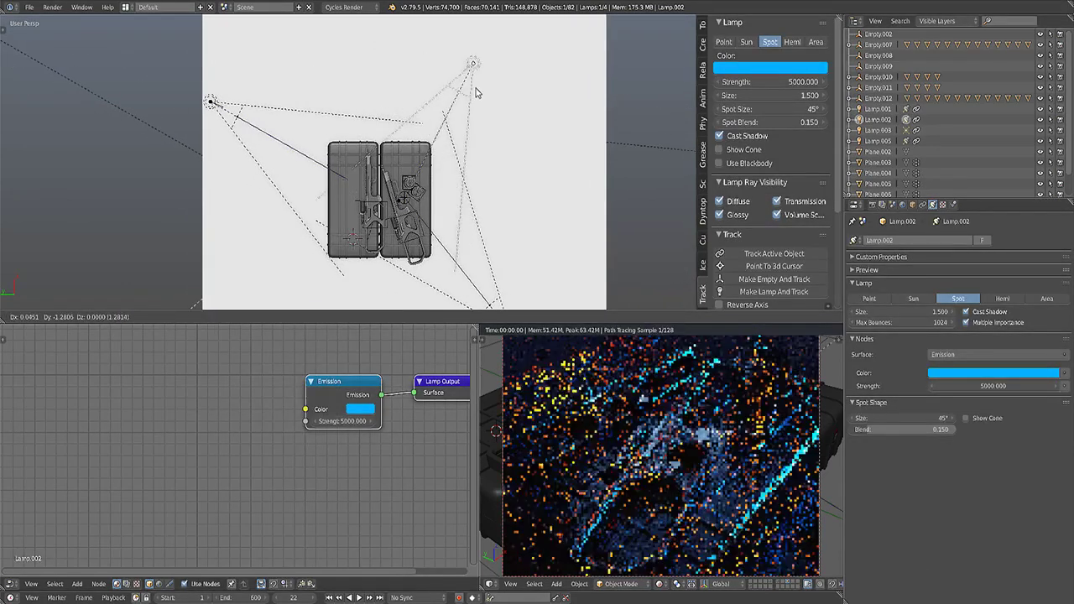
{"action": "left_click", "coordinate": [398, 94]}
- Move the Lamp.005 spot around the outer side of the cases and place it near their far corner
{"action": "middle_click_drag", "start_coordinate": [289, 132], "coordinate": [323, 120], "text": "shift"}
{"action": "right_click", "coordinate": [238, 172]}
{"action": "key", "text": "g"}
{"action": "right_click", "coordinate": [248, 94]}
{"action": "key", "text": "g"}
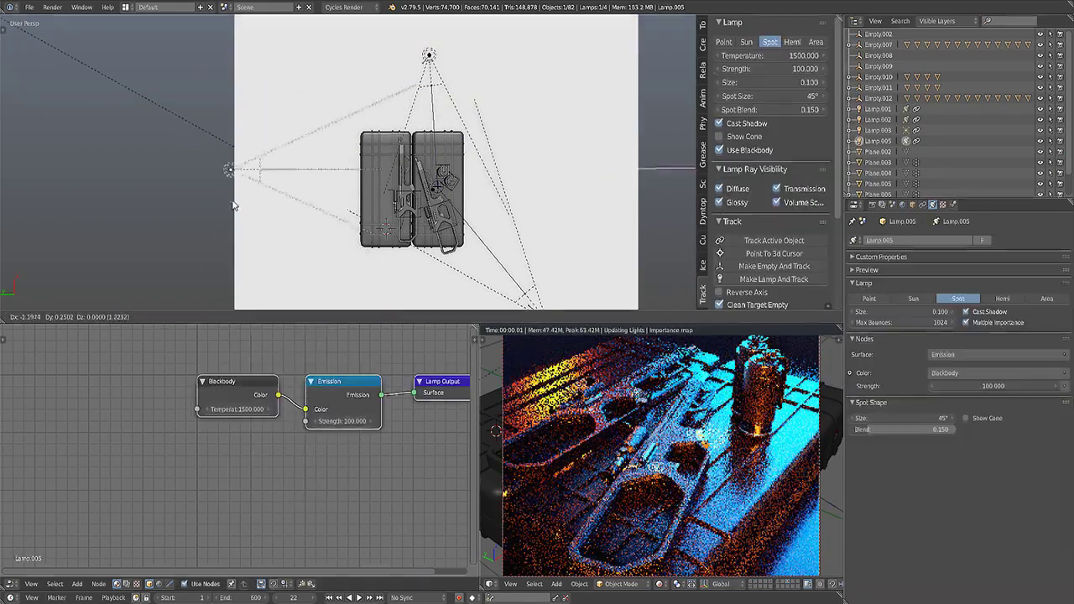
{"action": "left_click", "coordinate": [250, 100]}
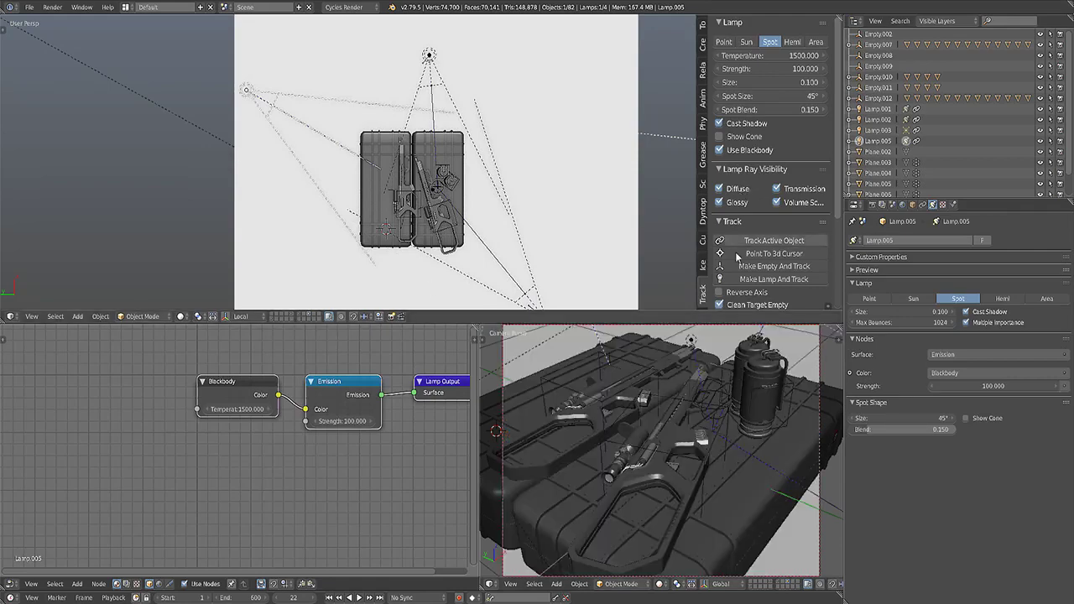
- Maximize the 3D viewport, add a mesh plane at the 3D cursor beside the cases, and scale it
{"action": "key", "text": "ctrl+space"}
{"action": "middle_click_drag", "start_coordinate": [605, 285], "coordinate": [475, 240]}
{"action": "scroll", "coordinate": [623, 220], "scroll_direction": "down", "scroll_amount": 1}
{"action": "scroll", "coordinate": [579, 235], "scroll_direction": "up", "scroll_amount": 5}
{"action": "key", "text": "shift+a"}
{"action": "mouse_move", "coordinate": [535, 30]}
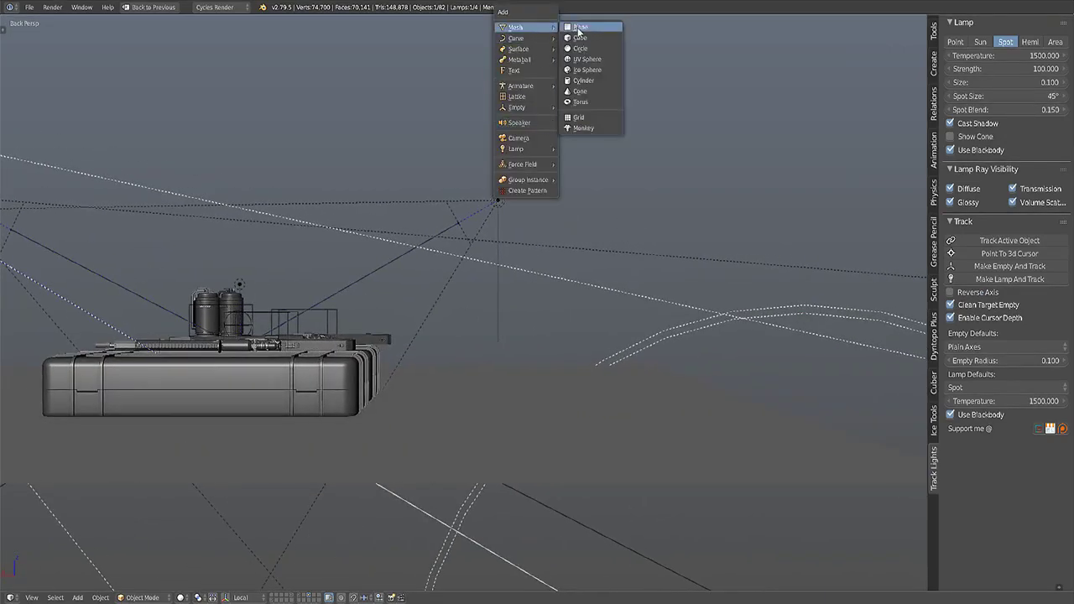
{"action": "left_click", "coordinate": [579, 31]}
{"action": "middle_click_drag", "start_coordinate": [604, 84], "coordinate": [522, 245]}
{"action": "key", "text": "s"}
{"action": "left_click", "coordinate": [623, 163]}
- Make the new plane track the front case (Plane.007) as the active object
{"action": "scroll", "coordinate": [447, 291], "scroll_direction": "up", "scroll_amount": 5}
{"action": "scroll", "coordinate": [343, 241], "scroll_direction": "down", "scroll_amount": 5}
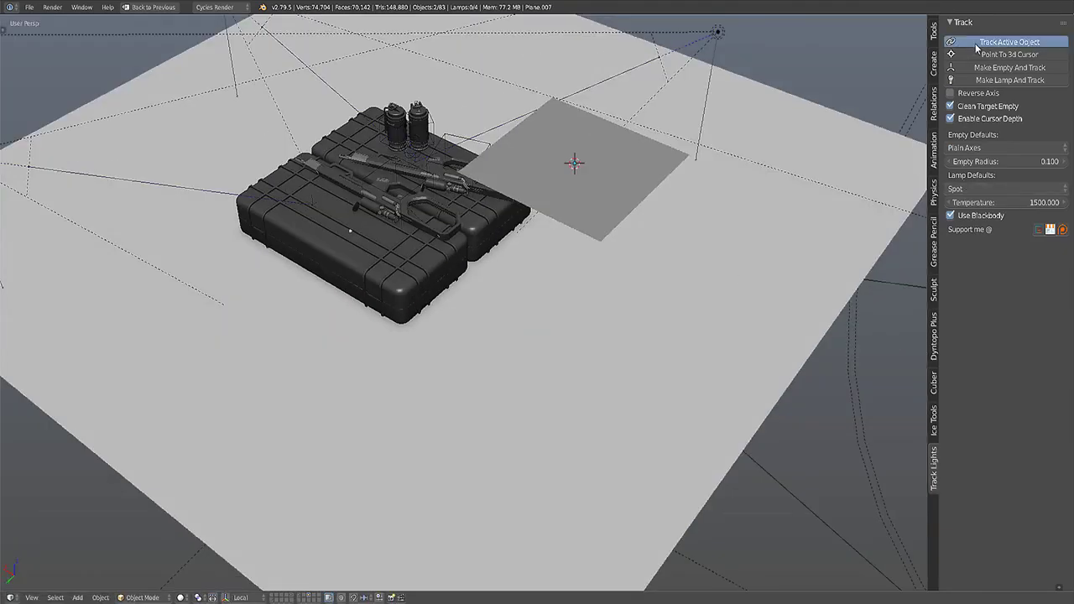
{"action": "left_click", "coordinate": [1009, 42]}
- Move the tracked plane up and away from the cases, behind the nearby lamp, to test its aim
{"action": "middle_click_drag", "start_coordinate": [521, 238], "coordinate": [526, 215]}
{"action": "scroll", "coordinate": [527, 193], "scroll_direction": "down", "scroll_amount": 2}
{"action": "right_click", "coordinate": [528, 172]}
{"action": "key", "text": "g"}
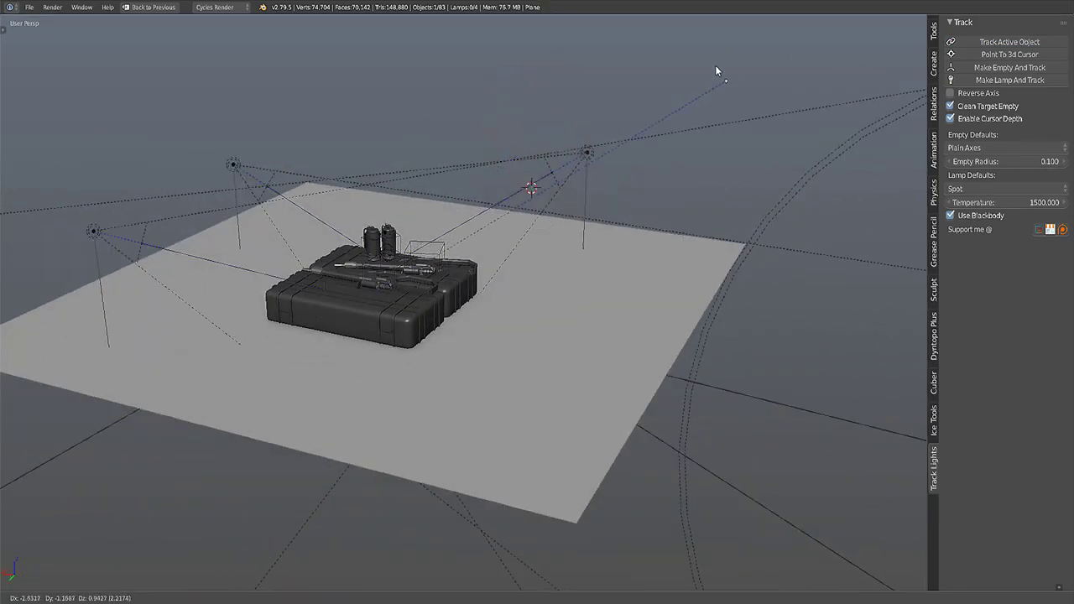
{"action": "left_click", "coordinate": [680, 89]}
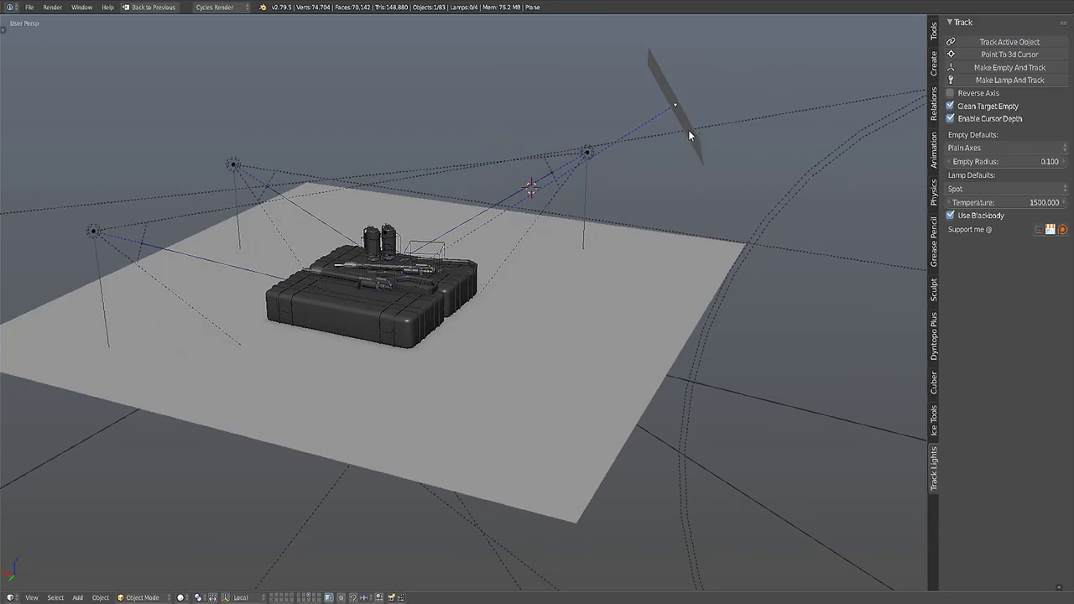
- Try to apply a transform to Lamp.005, and move the lamp around to test its tracking
{"action": "middle_click_drag", "start_coordinate": [683, 145], "coordinate": [646, 166]}
{"action": "scroll", "coordinate": [649, 167], "scroll_direction": "down", "scroll_amount": 4}
{"action": "middle_click_drag", "start_coordinate": [744, 175], "coordinate": [664, 181], "text": "shift"}
{"action": "right_click", "coordinate": [686, 188]}
{"action": "middle_click_drag", "start_coordinate": [359, 240], "coordinate": [503, 221], "text": "shift"}
{"action": "scroll", "coordinate": [501, 221], "scroll_direction": "up", "scroll_amount": 7}
{"action": "scroll", "coordinate": [500, 220], "scroll_direction": "down", "scroll_amount": 4}
{"action": "middle_click_drag", "start_coordinate": [469, 161], "coordinate": [467, 175]}
{"action": "scroll", "coordinate": [467, 177], "scroll_direction": "up", "scroll_amount": 3}
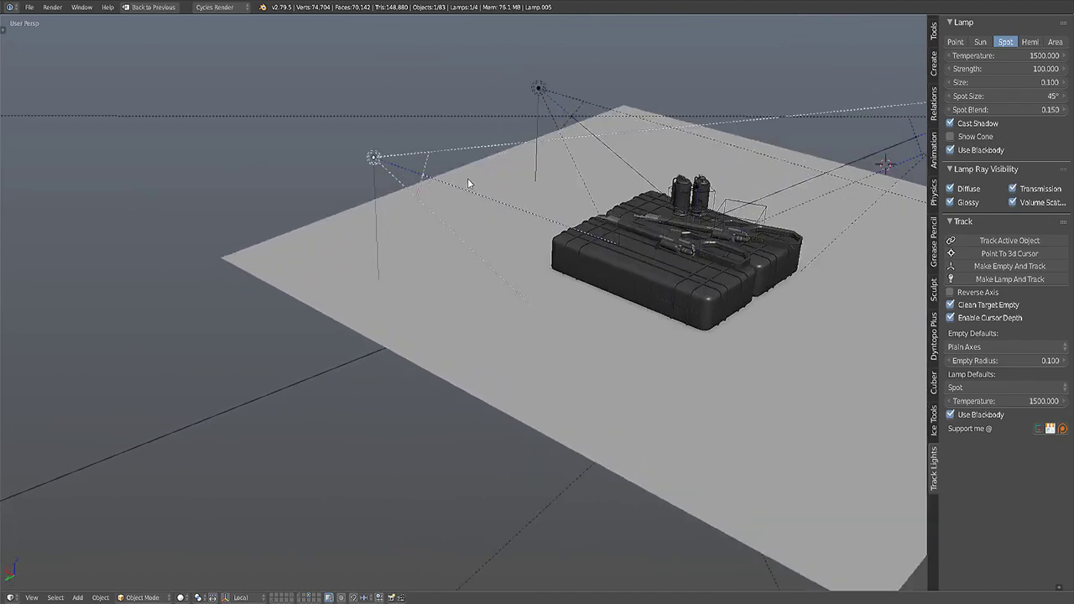
{"action": "key", "text": "ctrl+a"}
{"action": "left_click", "coordinate": [462, 185]}
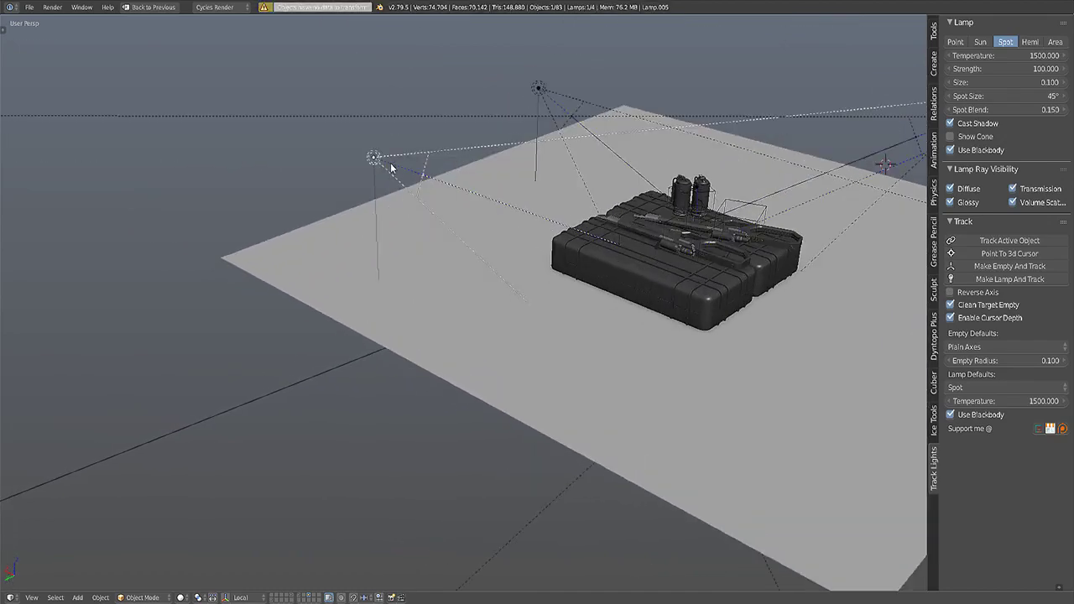
{"action": "key", "text": "g"}
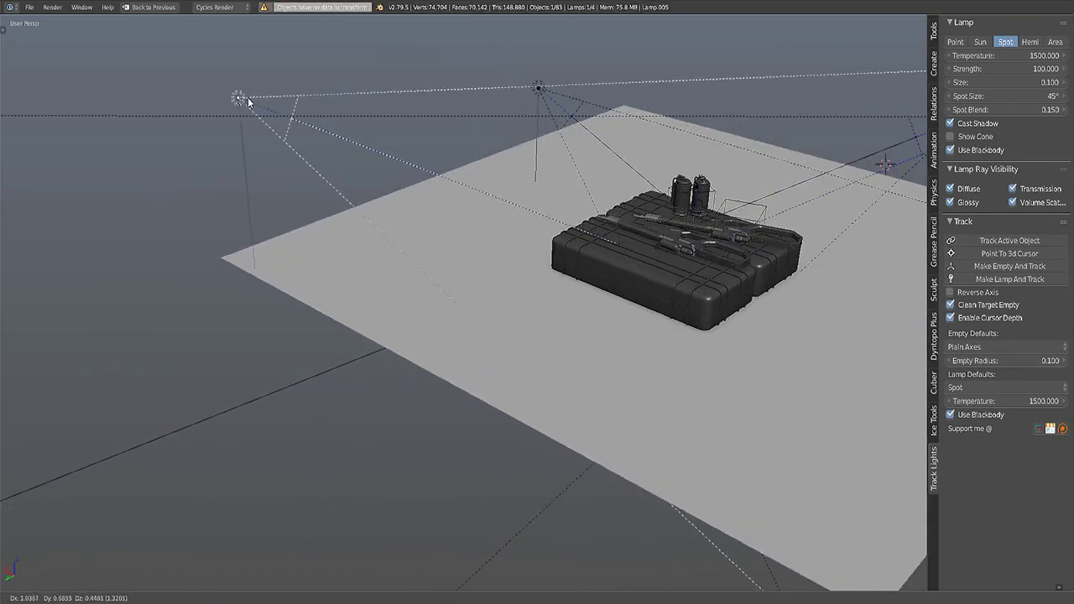
{"action": "left_click", "coordinate": [388, 156]}
- Point the plane at the 3D cursor on the floor beside the cases, and clear its rotation
{"action": "scroll", "coordinate": [629, 188], "scroll_direction": "down", "scroll_amount": 5}
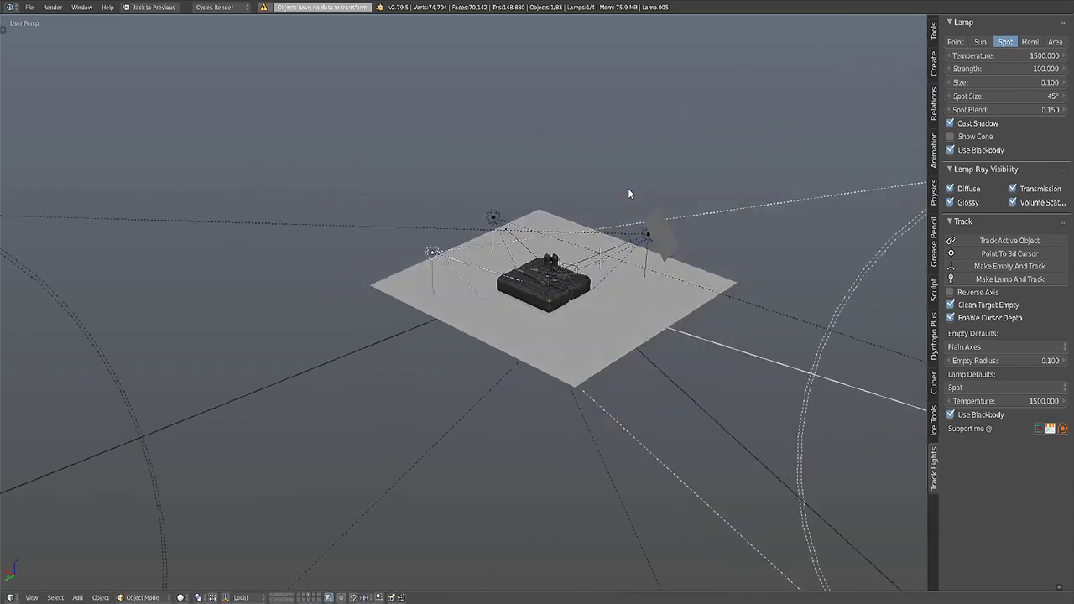
{"action": "scroll", "coordinate": [456, 186], "scroll_direction": "up", "scroll_amount": 3}
{"action": "middle_click_drag", "start_coordinate": [628, 188], "coordinate": [583, 146], "text": "shift"}
{"action": "scroll", "coordinate": [498, 173], "scroll_direction": "up", "scroll_amount": 1}
{"action": "right_click", "coordinate": [586, 144]}
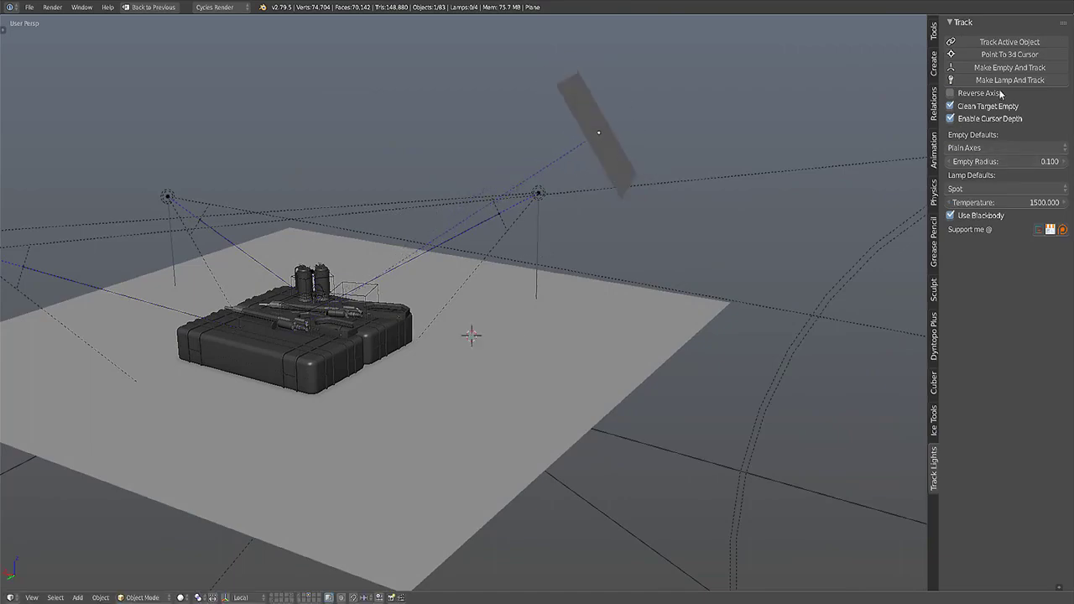
{"action": "left_click", "coordinate": [1001, 57]}
{"action": "scroll", "coordinate": [436, 289], "scroll_direction": "down", "scroll_amount": 6}
{"action": "scroll", "coordinate": [562, 261], "scroll_direction": "up", "scroll_amount": 1}
{"action": "key", "text": "alt+r"}
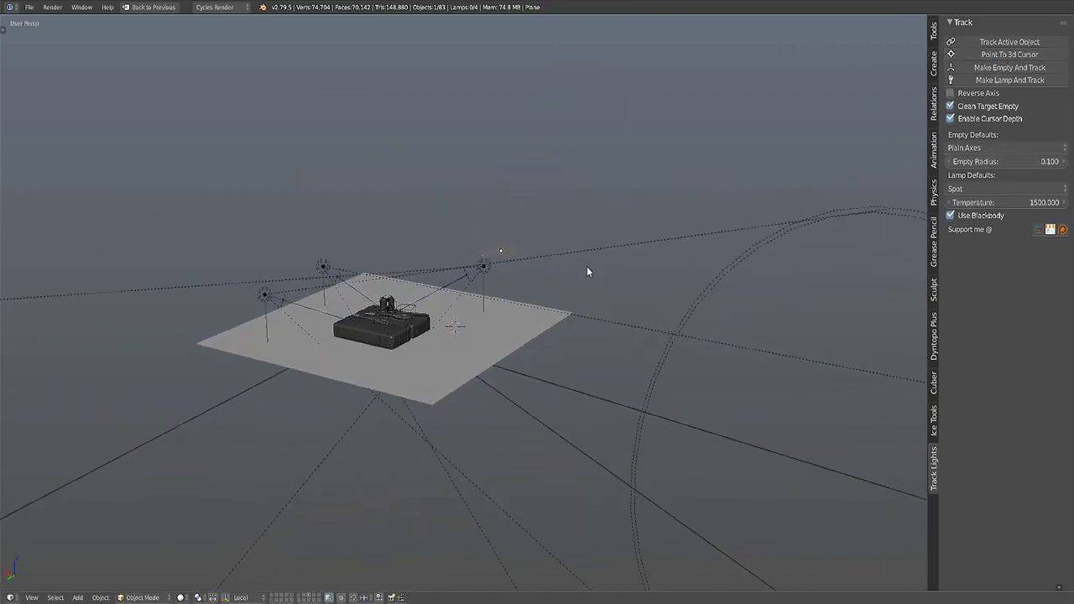
- Sketch a downward arrow through the plane in wireframe view to show its facing direction, and erase it
{"action": "middle_click_drag", "start_coordinate": [586, 266], "coordinate": [527, 220]}
{"action": "key", "text": "z"}
{"action": "mouse_move", "coordinate": [495, 145]}
{"action": "left_mouse_down"}
{"action": "mouse_move", "coordinate": [490, 263]}
{"action": "mouse_move", "coordinate": [500, 245]}
{"action": "left_mouse_up"}
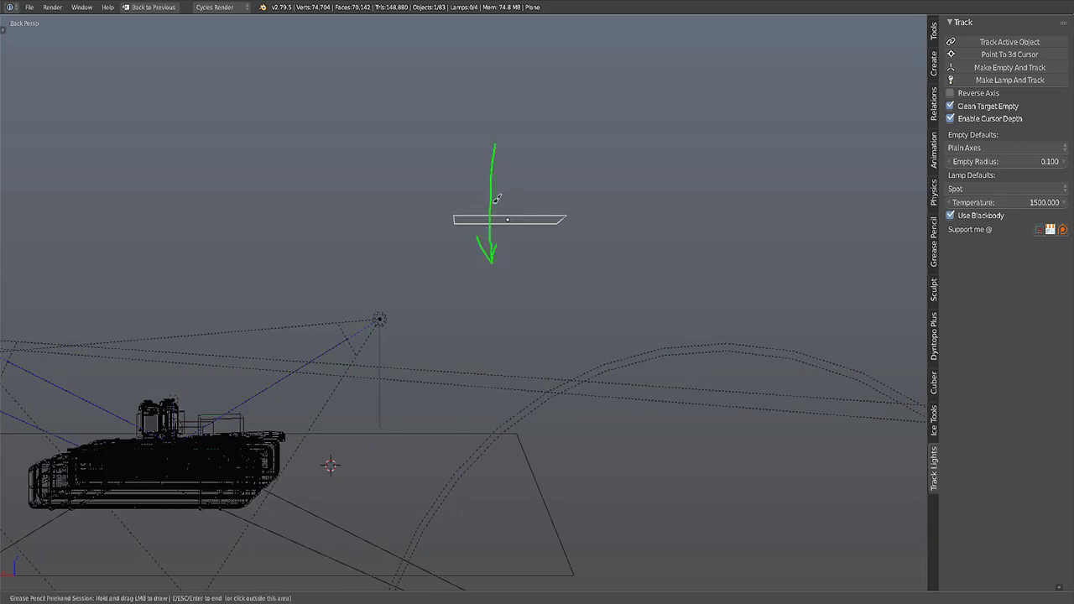
{"action": "mouse_move", "coordinate": [494, 146]}
{"action": "left_mouse_down"}
{"action": "mouse_move", "coordinate": [475, 181]}
{"action": "mouse_move", "coordinate": [505, 186]}
{"action": "left_mouse_up"}
{"action": "mouse_move", "coordinate": [496, 151]}
{"action": "right_mouse_down"}
{"action": "mouse_move", "coordinate": [486, 269]}
{"action": "mouse_move", "coordinate": [510, 151]}
{"action": "right_mouse_up"}
- Rotate the plane 90 degrees in the back view so it stands upright, and apply its rotation
{"action": "type", "text": "r90"}
{"action": "key", "text": "Return"}
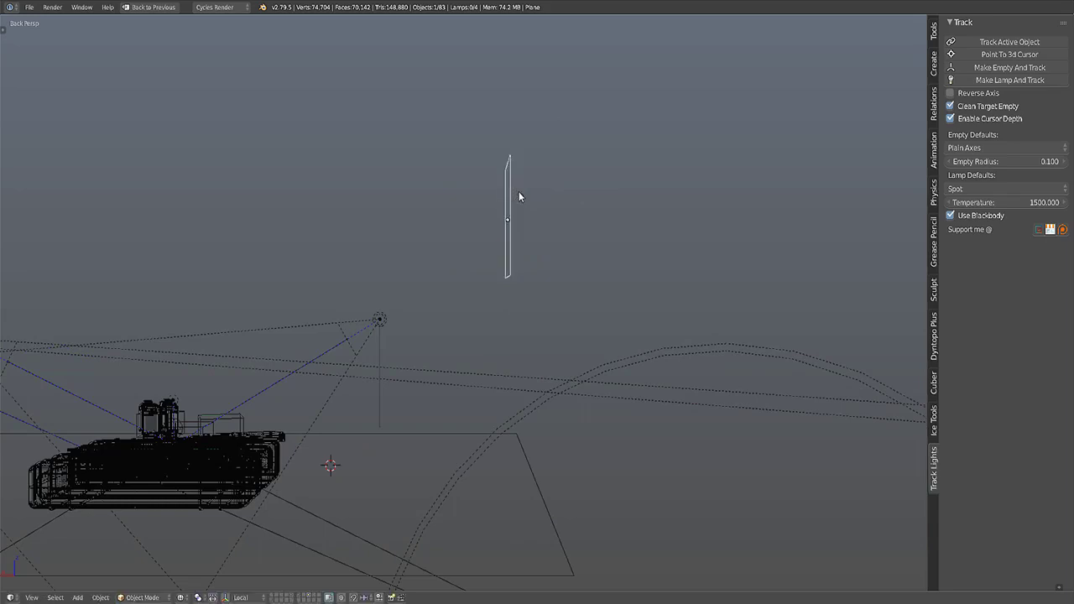
{"action": "key", "text": "ctrl+a"}
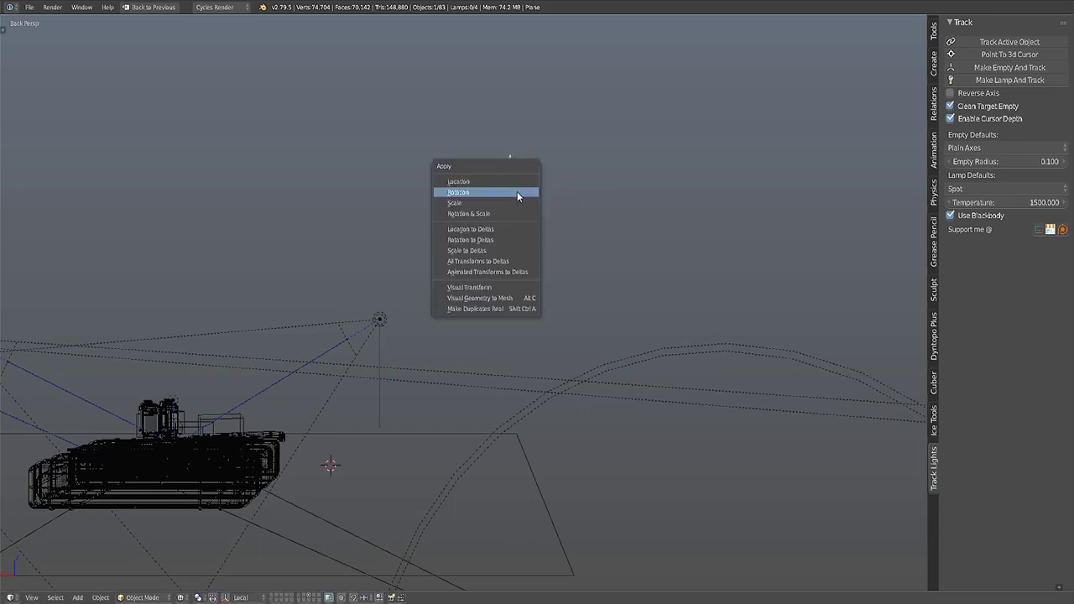
{"action": "left_click", "coordinate": [516, 192]}
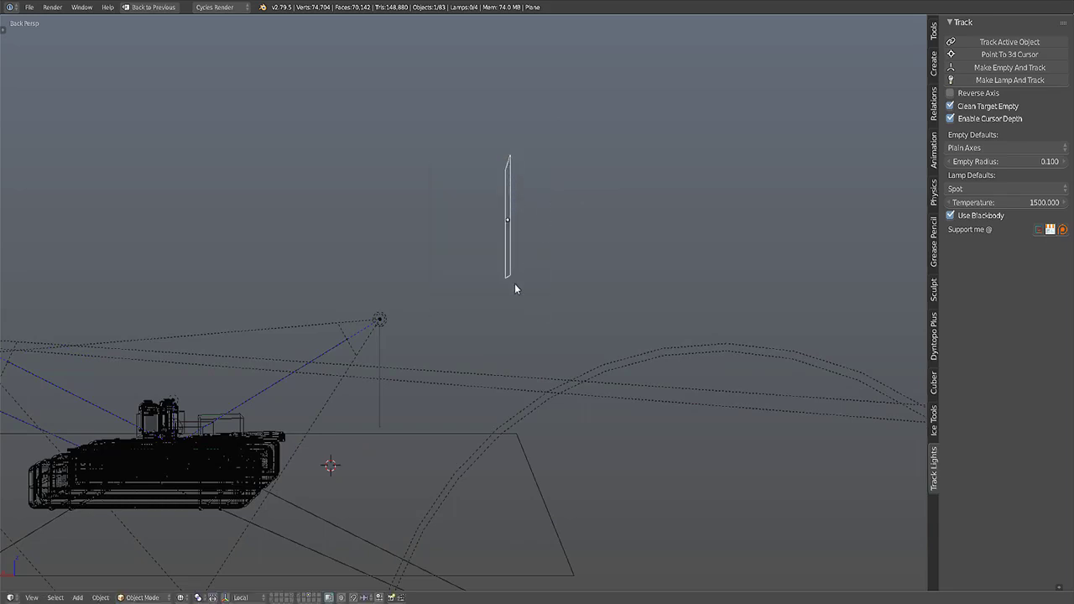
- Sketch annotation strokes along the upright plane's vertical axis to illustrate its tracking direction, and erase them
{"action": "key", "text": "d"}
{"action": "mouse_move", "coordinate": [508, 264]}
{"action": "left_mouse_down"}
{"action": "mouse_move", "coordinate": [509, 316]}
{"action": "mouse_move", "coordinate": [499, 307]}
{"action": "left_mouse_up"}
{"action": "left_click_drag", "start_coordinate": [513, 323], "coordinate": [522, 317]}
{"action": "left_click_drag", "start_coordinate": [511, 144], "coordinate": [511, 163]}
{"action": "mouse_move", "coordinate": [510, 117]}
{"action": "left_mouse_down"}
{"action": "mouse_move", "coordinate": [494, 143]}
{"action": "mouse_move", "coordinate": [529, 123]}
{"action": "left_mouse_up"}
{"action": "right_click_drag", "start_coordinate": [509, 126], "coordinate": [506, 282]}
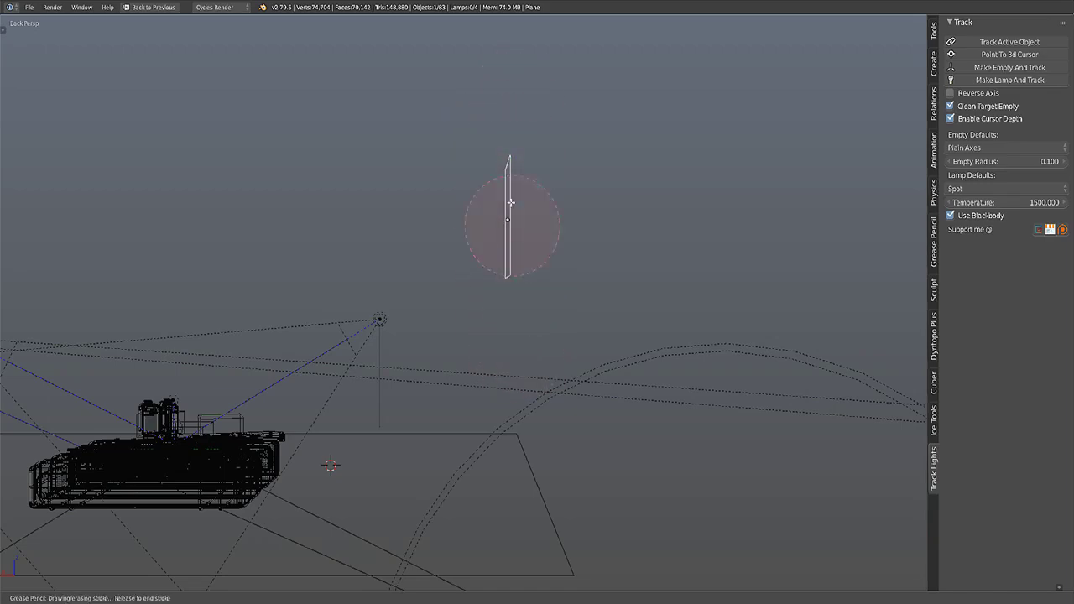
{"action": "right_click_drag", "start_coordinate": [511, 201], "coordinate": [513, 205]}
{"action": "mouse_move", "coordinate": [550, 222]}
{"action": "middle_mouse_down"}
{"action": "mouse_move", "coordinate": [560, 245]}
{"action": "mouse_move", "coordinate": [575, 225]}
{"action": "middle_mouse_up"}
{"action": "key", "text": "ctrl+KP_1"}
{"action": "left_click_drag", "start_coordinate": [501, 325], "coordinate": [517, 308]}
{"action": "mouse_move", "coordinate": [510, 297]}
{"action": "right_mouse_down"}
{"action": "mouse_move", "coordinate": [496, 330]}
{"action": "mouse_move", "coordinate": [506, 320]}
{"action": "right_mouse_up"}
{"action": "middle_click_drag", "start_coordinate": [510, 163], "coordinate": [527, 210]}
- Try making an empty and tracking it with both the plane and the front case selected, and undo it
{"action": "key", "text": "z"}
{"action": "middle_click_drag", "start_coordinate": [470, 325], "coordinate": [518, 307], "text": "shift"}
{"action": "middle_click_drag", "start_coordinate": [307, 386], "coordinate": [340, 352], "text": "shift"}
{"action": "key", "text": "g"}
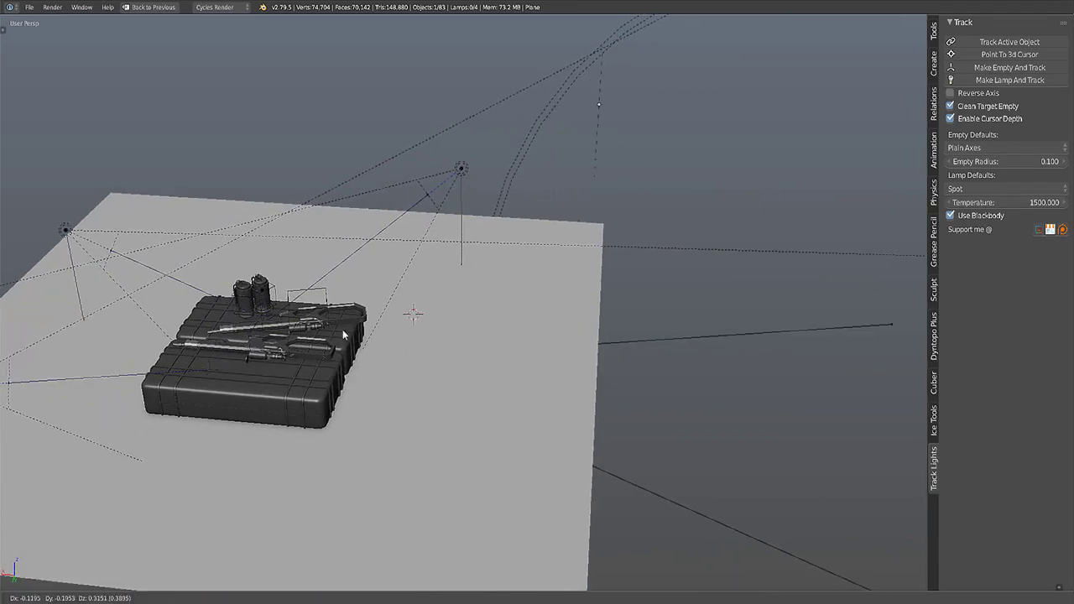
{"action": "right_click", "coordinate": [339, 352]}
{"action": "right_click", "coordinate": [285, 381], "text": "shift"}
{"action": "key", "text": "g"}
{"action": "right_click", "coordinate": [281, 381]}
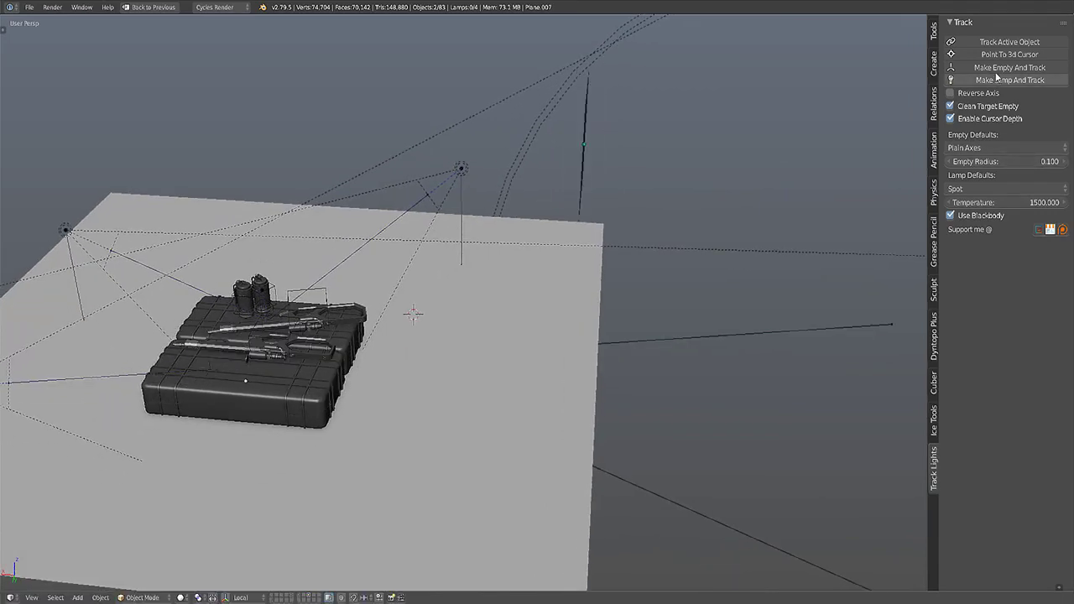
{"action": "middle_click_drag", "start_coordinate": [390, 380], "coordinate": [702, 295]}
{"action": "left_click", "coordinate": [998, 69]}
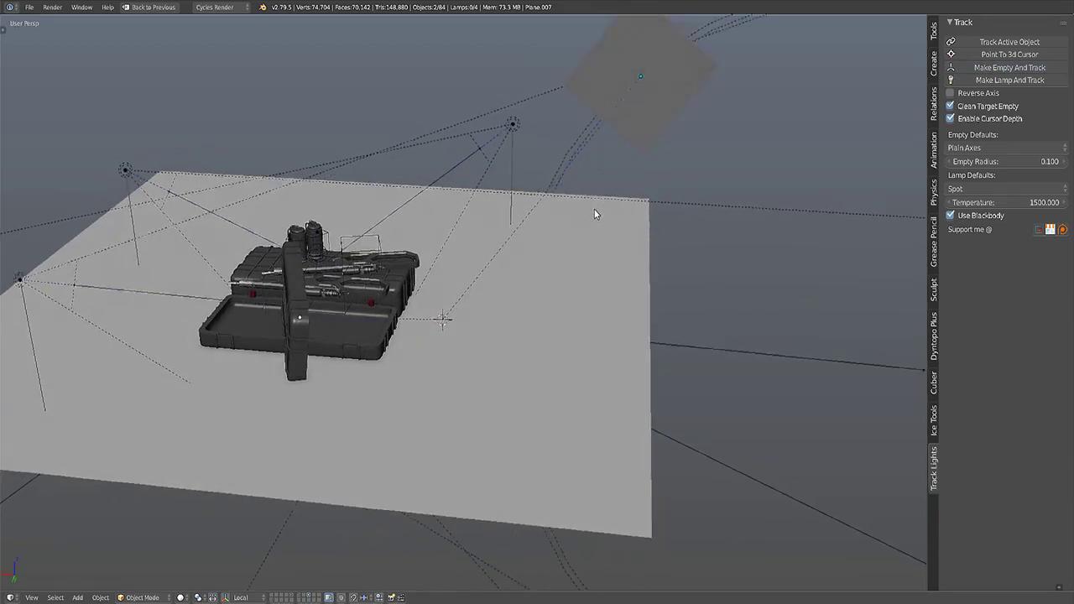
{"action": "key", "text": "ctrl+z"}
- Select only the upright plane and make an empty at the 3D cursor for it to track
{"action": "key", "text": "z"}
{"action": "key", "text": "z"}
{"action": "middle_click_drag", "start_coordinate": [587, 228], "coordinate": [622, 230]}
{"action": "key", "text": "z"}
{"action": "right_click", "coordinate": [621, 122]}
{"action": "key", "text": "z"}
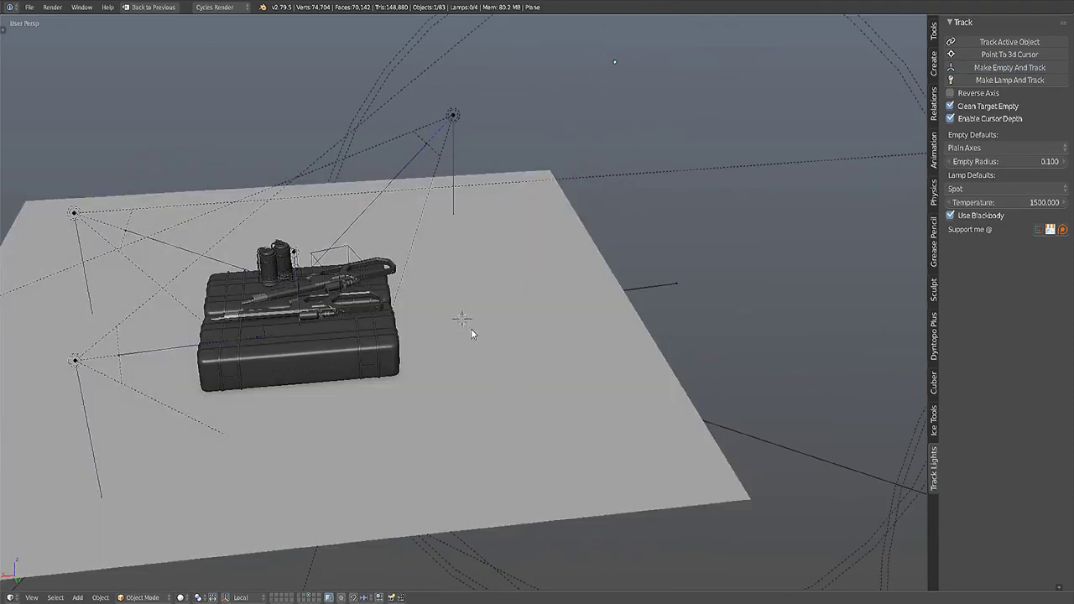
{"action": "mouse_move", "coordinate": [537, 354]}
{"action": "middle_mouse_down"}
{"action": "mouse_move", "coordinate": [609, 268]}
{"action": "mouse_move", "coordinate": [611, 282]}
{"action": "middle_mouse_up"}
{"action": "left_click", "coordinate": [1012, 70]}
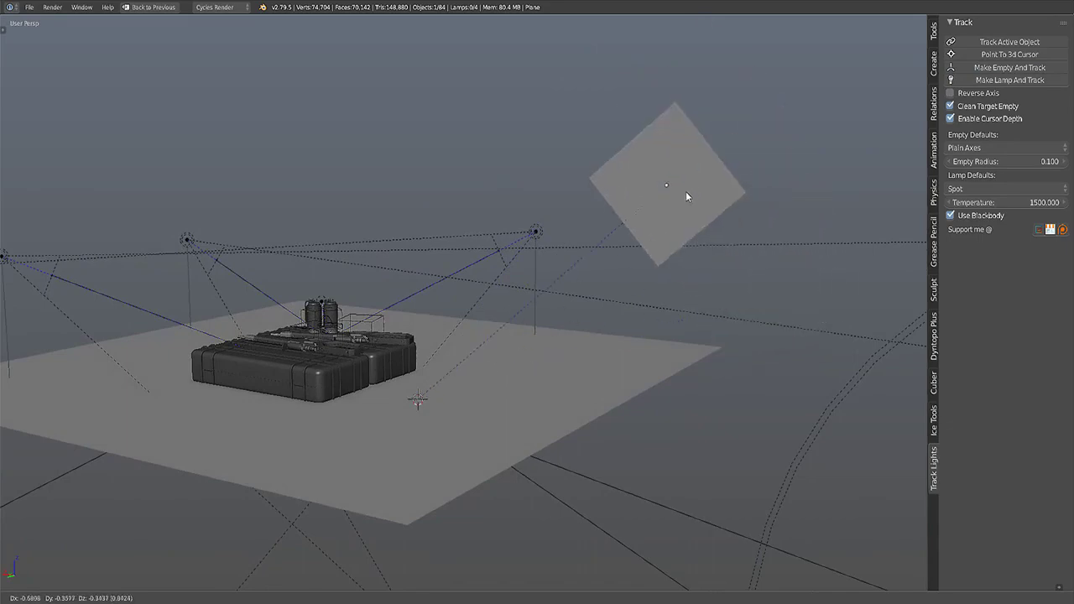
- Place the tracked plane at its new position and add a loop cut across it
{"action": "left_click", "coordinate": [655, 179]}
{"action": "key", "text": "Tab"}
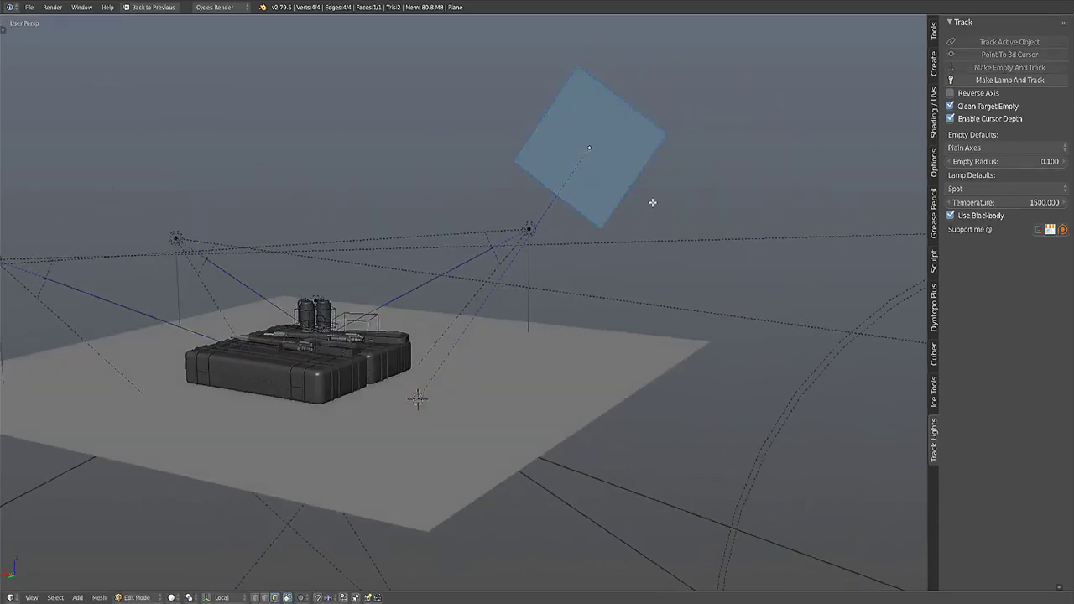
{"action": "middle_click_drag", "start_coordinate": [657, 195], "coordinate": [615, 200]}
{"action": "key", "text": "ctrl+r"}
{"action": "double_click", "coordinate": [583, 139]}
- Slide an end vertex of the plane's new edge outward past its edge, unclamped, to make the outline pointed
{"action": "key", "text": "ctrl+Tab"}
{"action": "left_click", "coordinate": [602, 125]}
{"action": "right_click", "coordinate": [598, 135]}
{"action": "key", "text": "g"}
{"action": "key", "text": "g"}
{"action": "key", "text": "c"}
{"action": "left_click", "coordinate": [637, 80]}
{"action": "key", "text": "Tab"}
- Try the Reverse Axis tracking option with the pointed plane and switch it off again
{"action": "middle_click_drag", "start_coordinate": [606, 184], "coordinate": [625, 182]}
{"action": "left_click", "coordinate": [950, 93]}
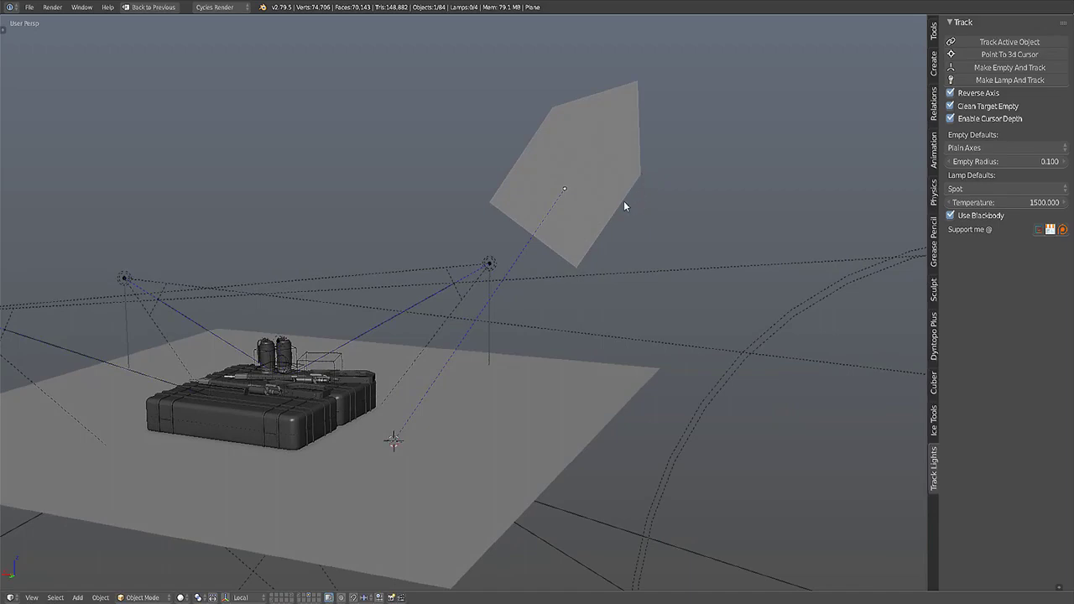
{"action": "middle_click_drag", "start_coordinate": [624, 201], "coordinate": [640, 216]}
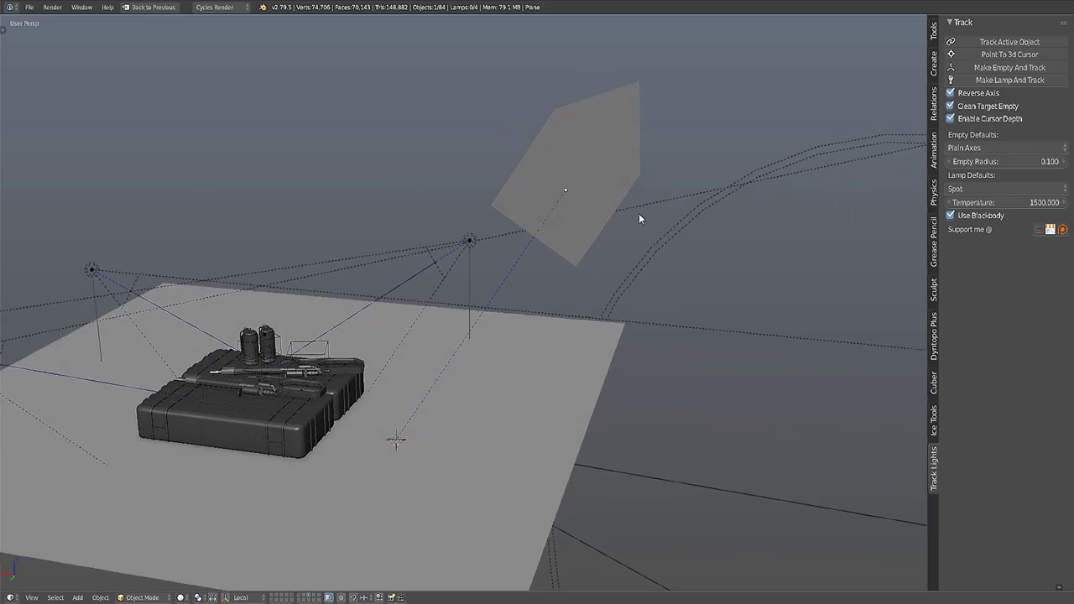
{"action": "middle_click_drag", "start_coordinate": [491, 316], "coordinate": [567, 268]}
{"action": "scroll", "coordinate": [588, 260], "scroll_direction": "up", "scroll_amount": 3}
{"action": "scroll", "coordinate": [831, 118], "scroll_direction": "down", "scroll_amount": 2}
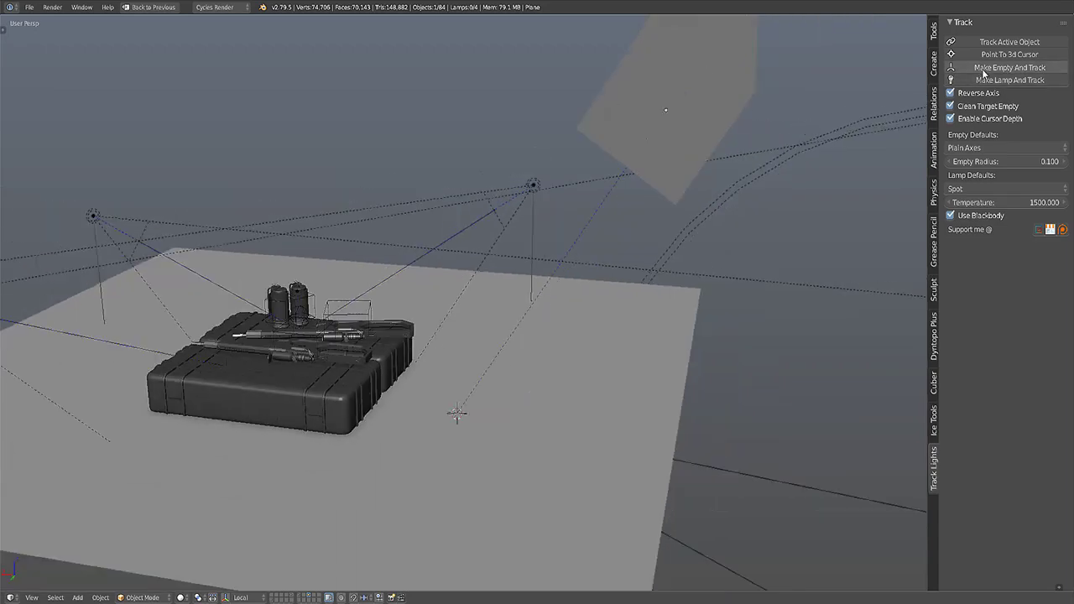
{"action": "scroll", "coordinate": [630, 212], "scroll_direction": "down", "scroll_amount": 6}
{"action": "scroll", "coordinate": [630, 208], "scroll_direction": "up", "scroll_amount": 6}
{"action": "middle_click_drag", "start_coordinate": [630, 208], "coordinate": [914, 163]}
{"action": "left_click", "coordinate": [999, 96]}
- Delete the pointed plane together with the empty it tracks
{"action": "middle_click_drag", "start_coordinate": [679, 186], "coordinate": [468, 185]}
{"action": "key", "text": "g"}
{"action": "key", "text": "Escape"}
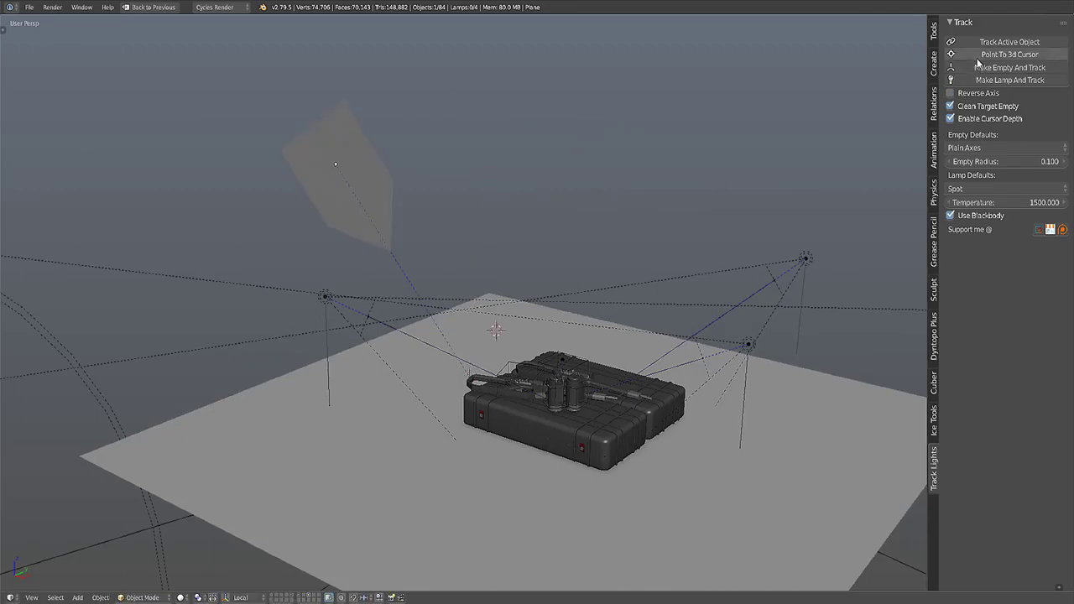
{"action": "key", "text": "a"}
{"action": "key", "text": "x"}
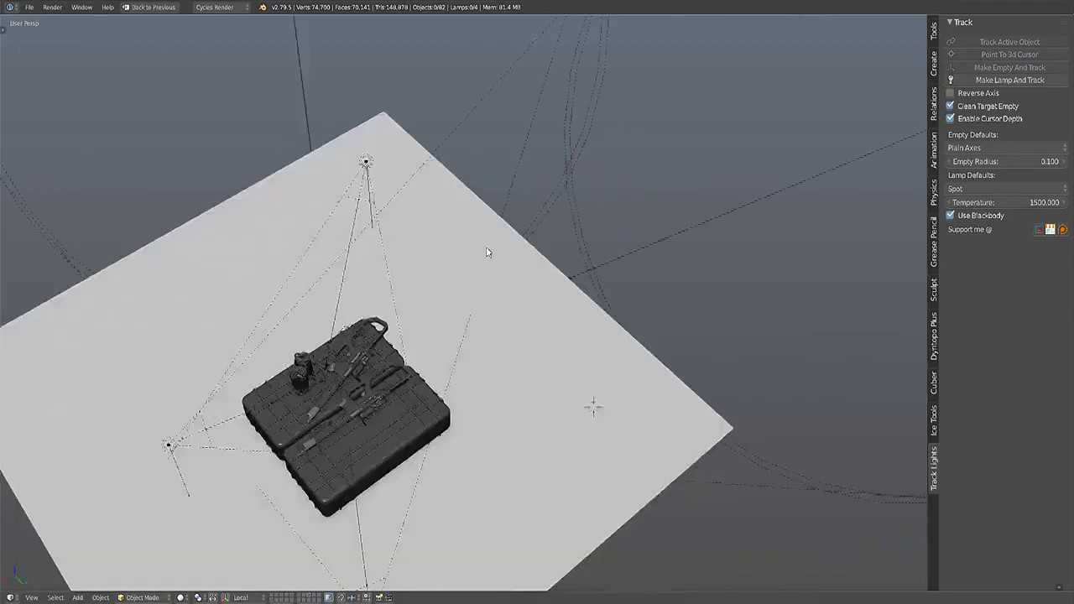
- Restore the multi-editor layout and turn on the rendered preview in the camera view
{"action": "scroll", "coordinate": [486, 251], "scroll_direction": "down", "scroll_amount": 3}
{"action": "middle_click_drag", "start_coordinate": [486, 252], "coordinate": [505, 274]}
{"action": "scroll", "coordinate": [479, 280], "scroll_direction": "up", "scroll_amount": 2}
{"action": "scroll", "coordinate": [505, 274], "scroll_direction": "up", "scroll_amount": 3}
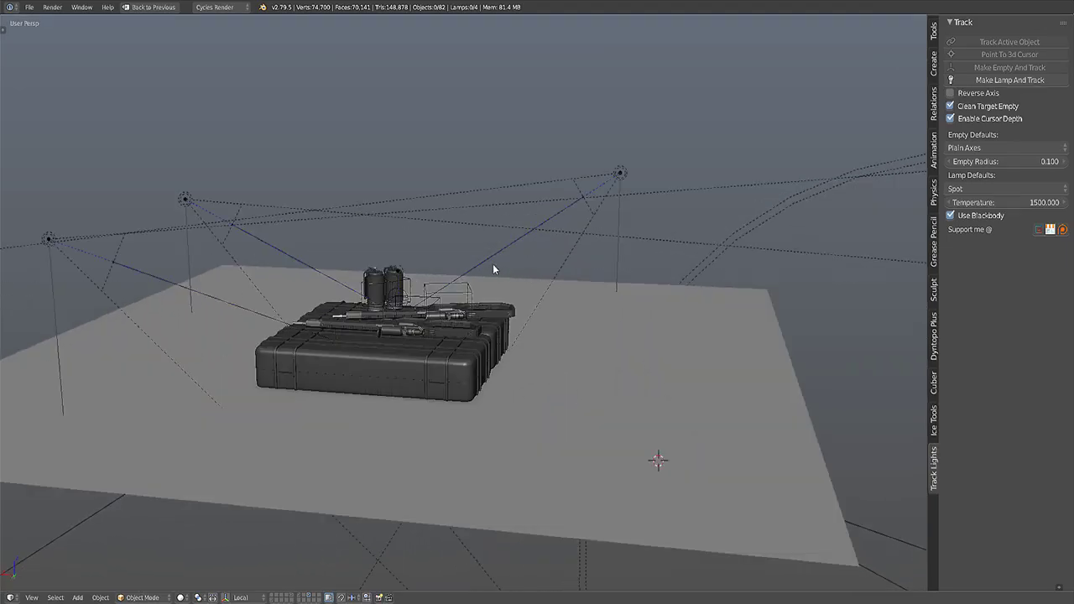
{"action": "key", "text": "ctrl+Up"}
{"action": "key", "text": "shift+z"}
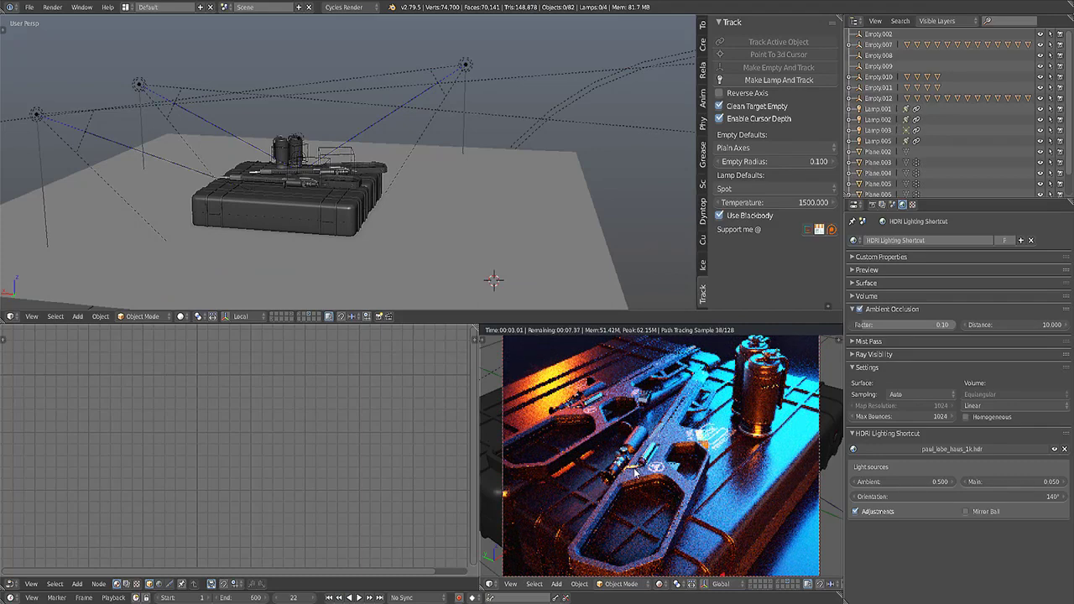
- Select the blue spot lamp and move it horizontally to a new position beside the rifle cases
{"action": "middle_click_drag", "start_coordinate": [310, 138], "coordinate": [444, 149]}
{"action": "right_click", "coordinate": [316, 125]}
{"action": "key", "text": "g"}
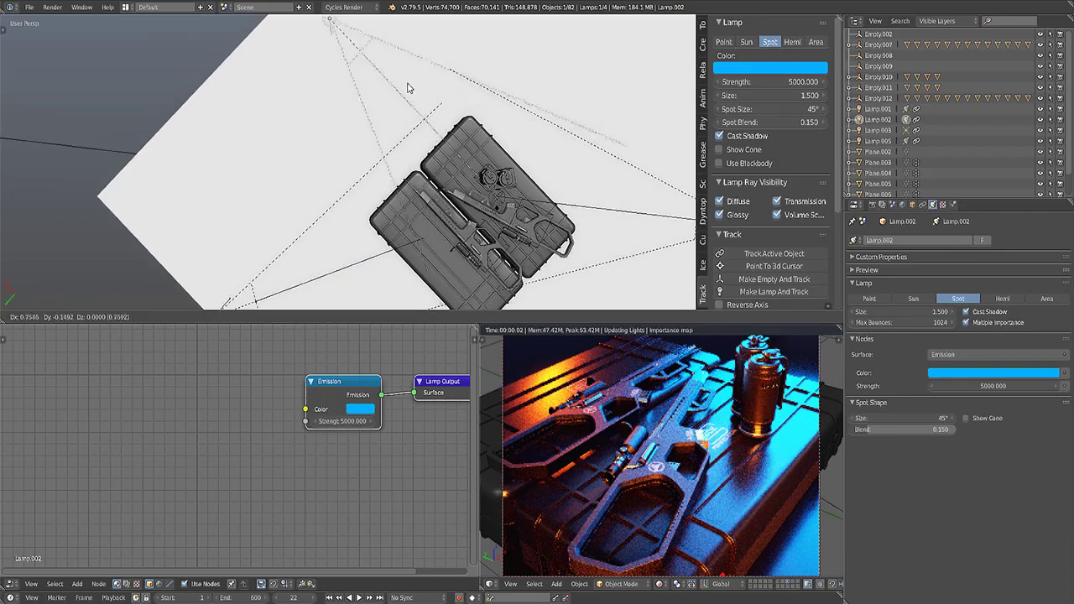
{"action": "left_click", "coordinate": [515, 83]}
{"action": "middle_click_drag", "start_coordinate": [440, 227], "coordinate": [505, 130]}
{"action": "scroll", "coordinate": [507, 129], "scroll_direction": "up", "scroll_amount": 4}
{"action": "middle_click_drag", "start_coordinate": [542, 180], "coordinate": [476, 150], "text": "shift"}
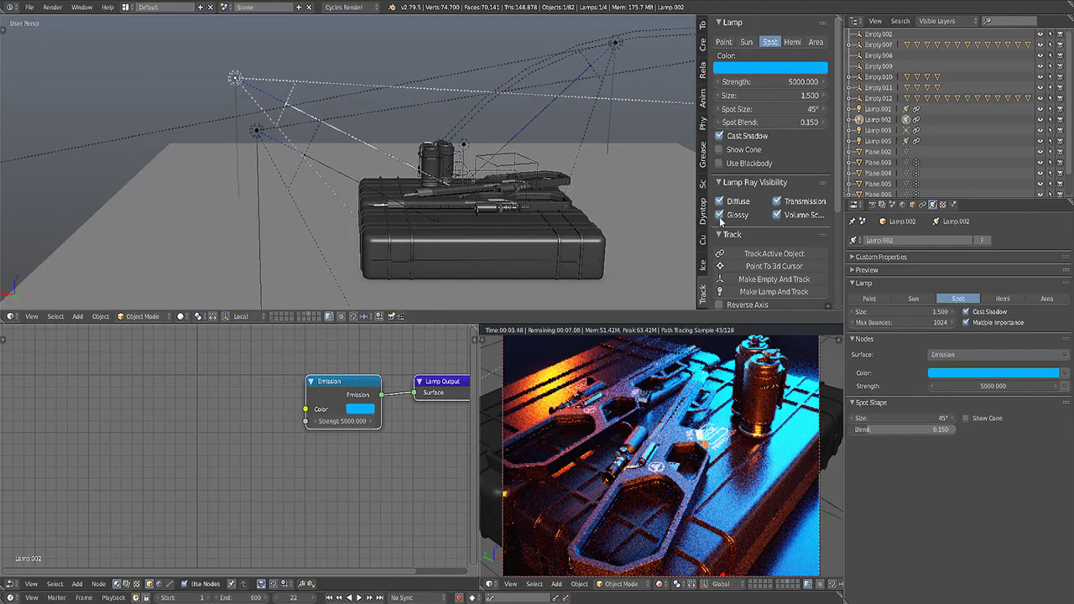
- Show the scene's render settings and render the camera view with the live rendered preview turned off
{"action": "left_click", "coordinate": [872, 205]}
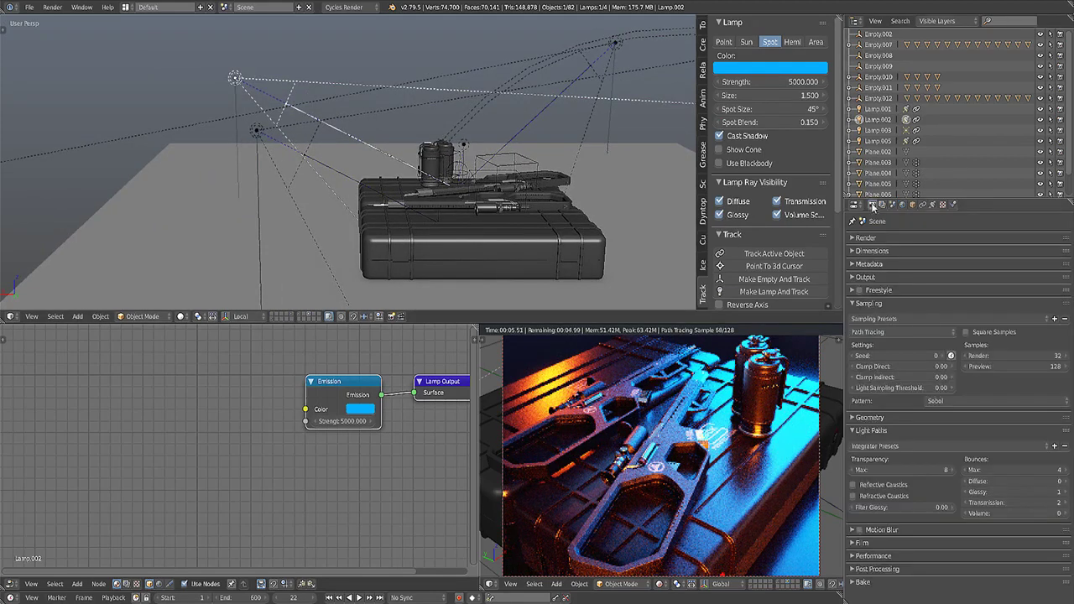
{"action": "key", "text": "shift+z"}
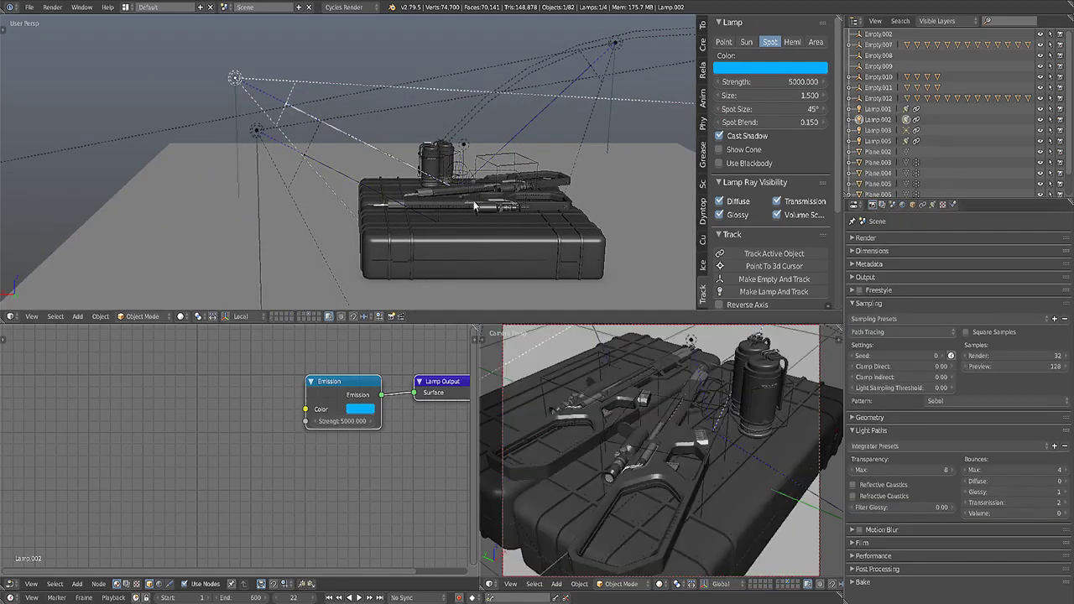
{"action": "key", "text": "F12"}
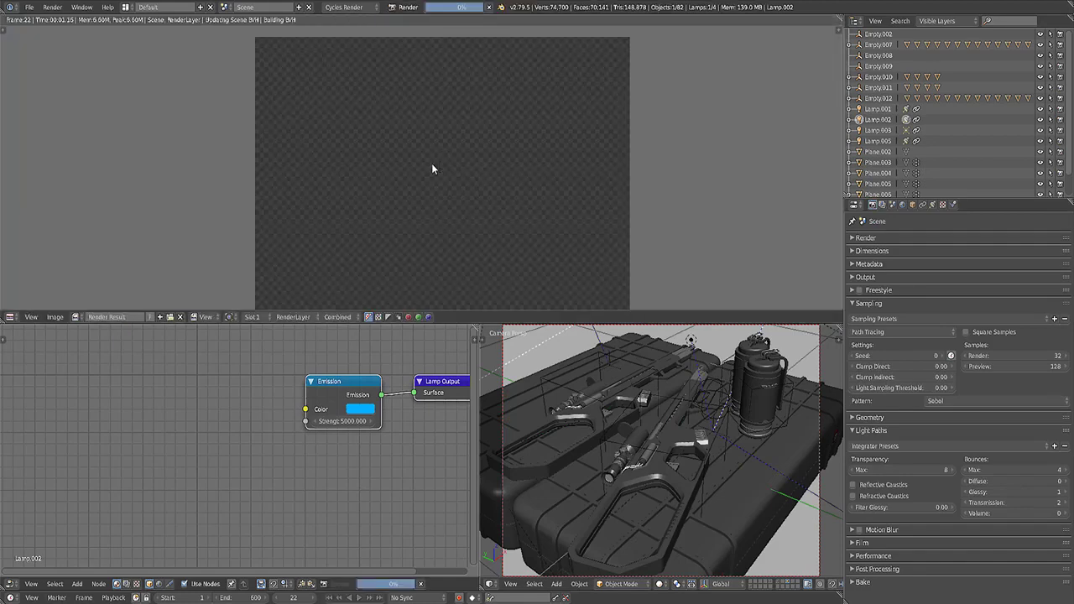
{"action": "scroll", "coordinate": [420, 141], "scroll_direction": "up", "scroll_amount": 2}
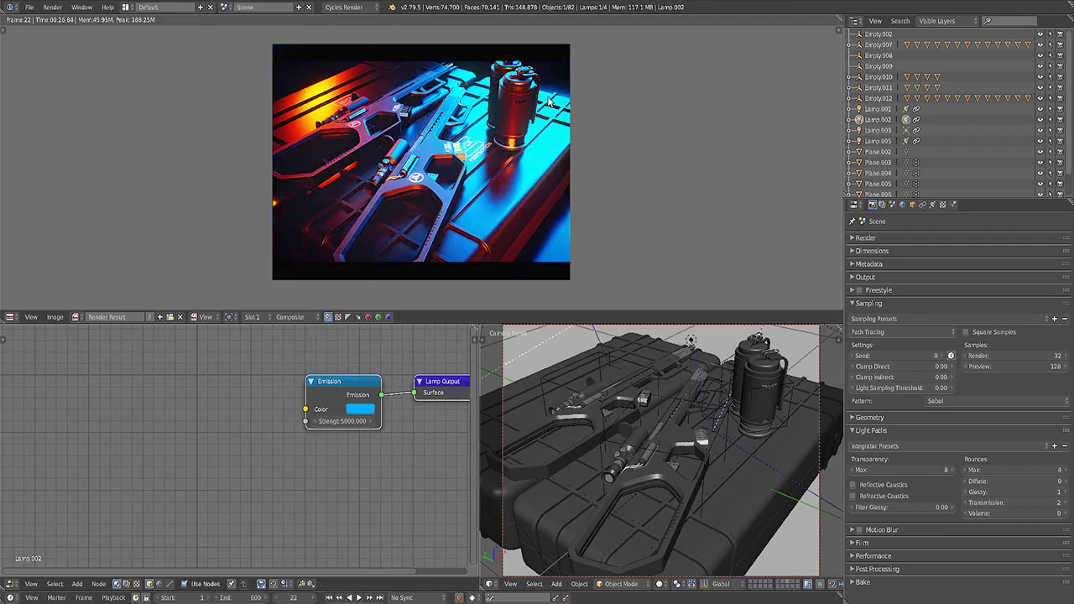
- Examine the lighting on the rifles, canisters and cases in the finished render
{"action": "scroll", "coordinate": [551, 102], "scroll_direction": "up", "scroll_amount": 2}
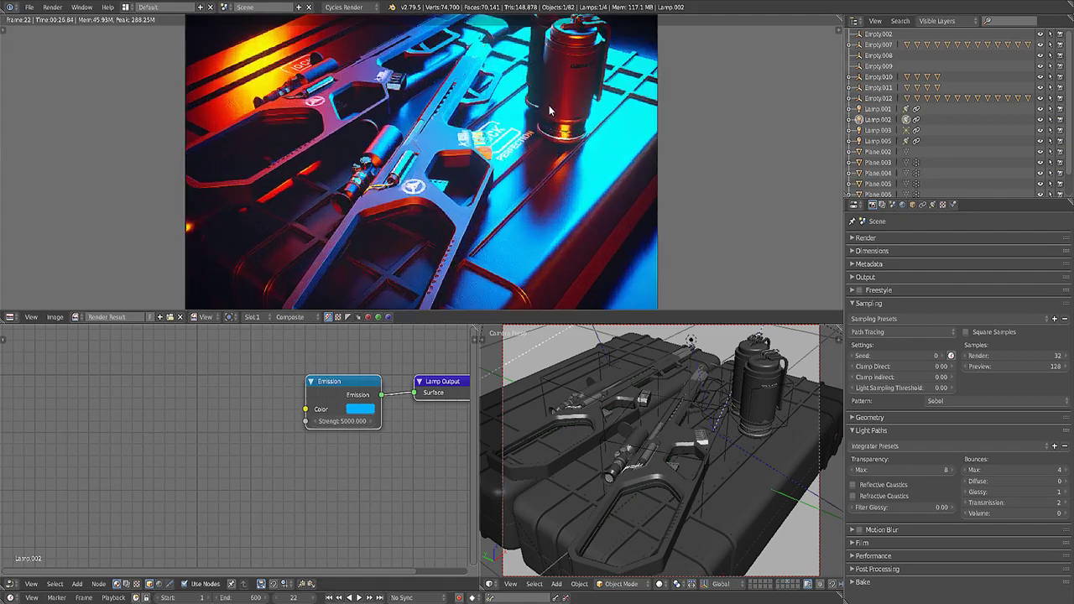
{"action": "scroll", "coordinate": [552, 92], "scroll_direction": "down", "scroll_amount": 1}
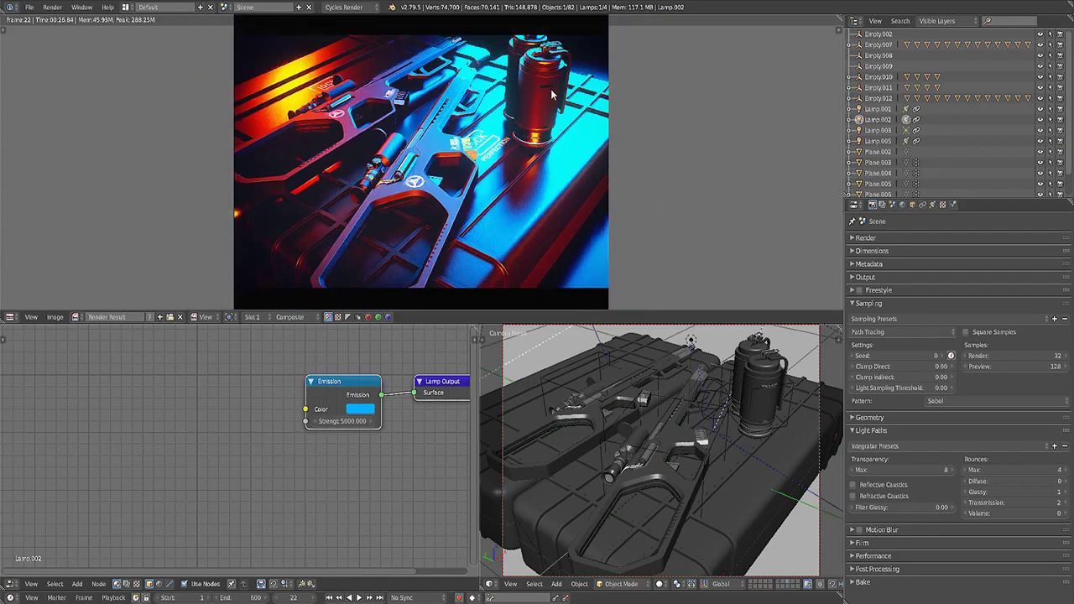
{"action": "scroll", "coordinate": [551, 89], "scroll_direction": "up", "scroll_amount": 1}
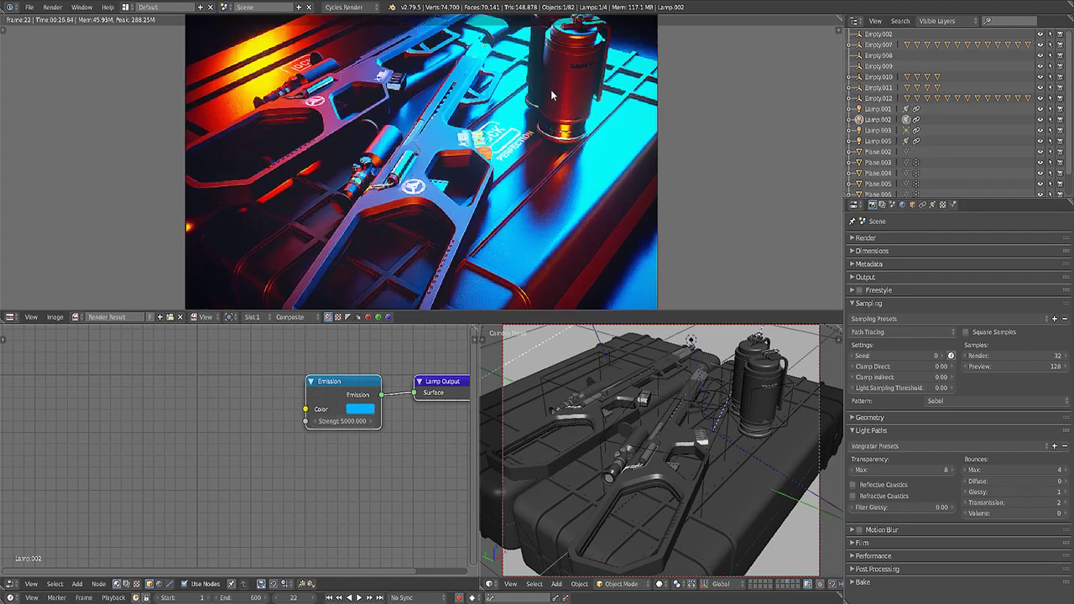
{"action": "scroll", "coordinate": [552, 98], "scroll_direction": "down", "scroll_amount": 2}
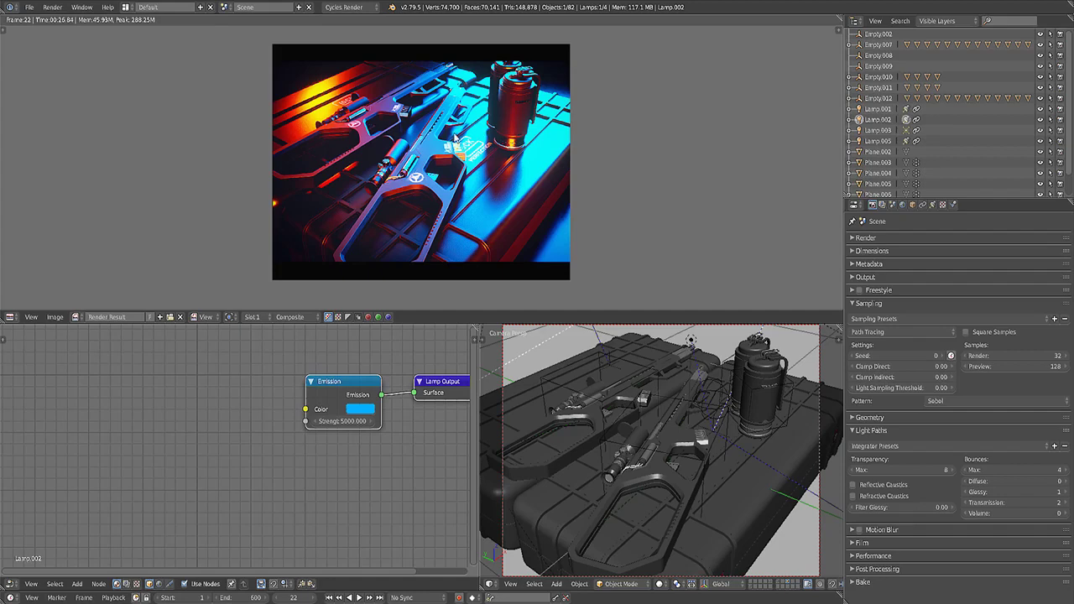
{"action": "middle_click_drag", "start_coordinate": [404, 185], "coordinate": [397, 176]}
{"action": "middle_click_drag", "start_coordinate": [419, 142], "coordinate": [423, 150]}
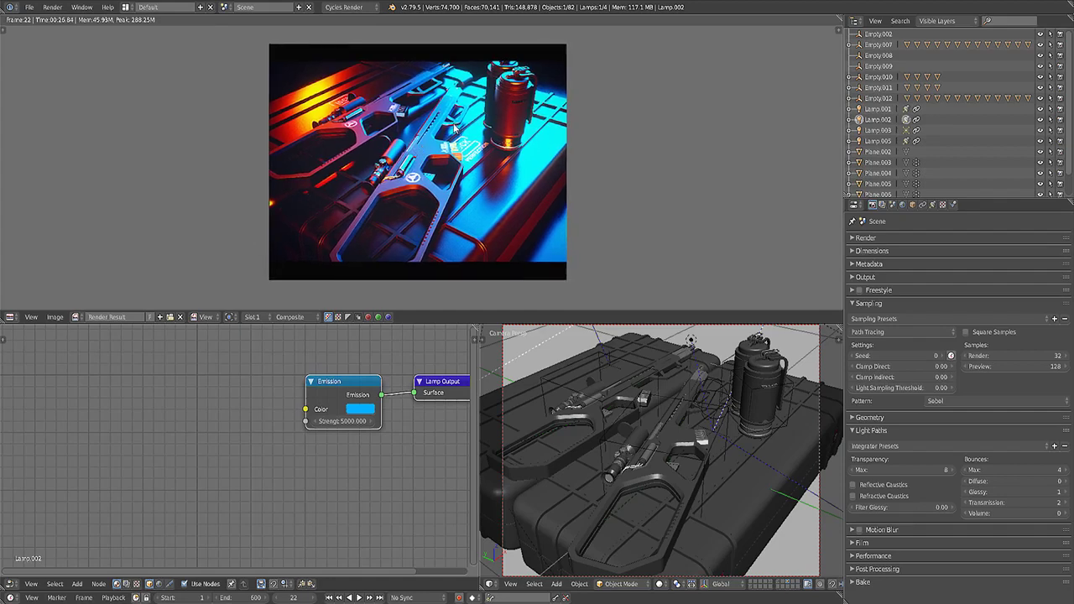
{"action": "scroll", "coordinate": [372, 180], "scroll_direction": "up", "scroll_amount": 1}
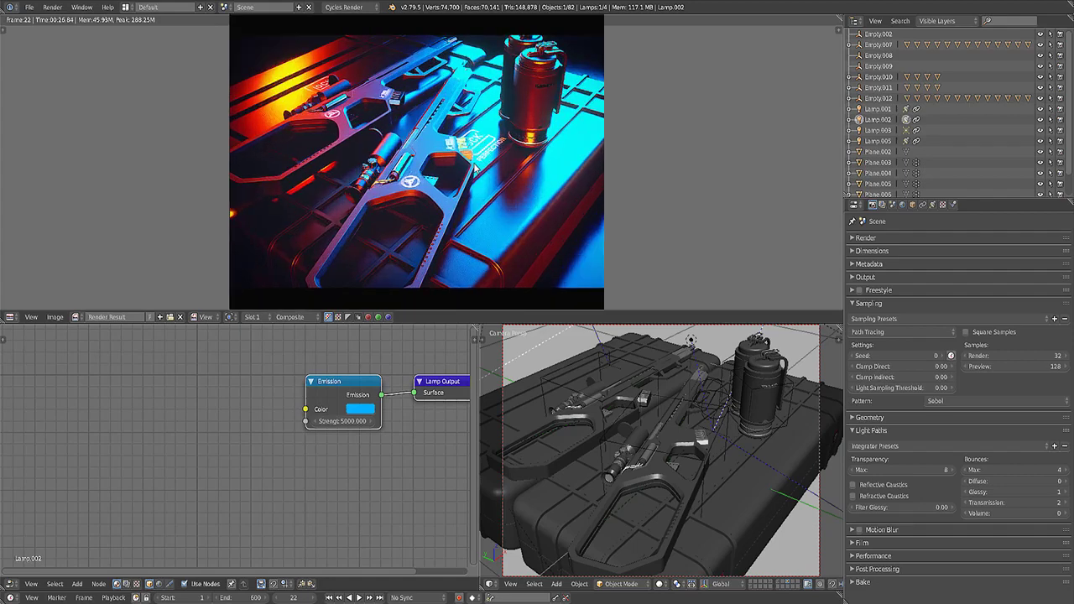
{"action": "middle_click_drag", "start_coordinate": [474, 164], "coordinate": [475, 159]}
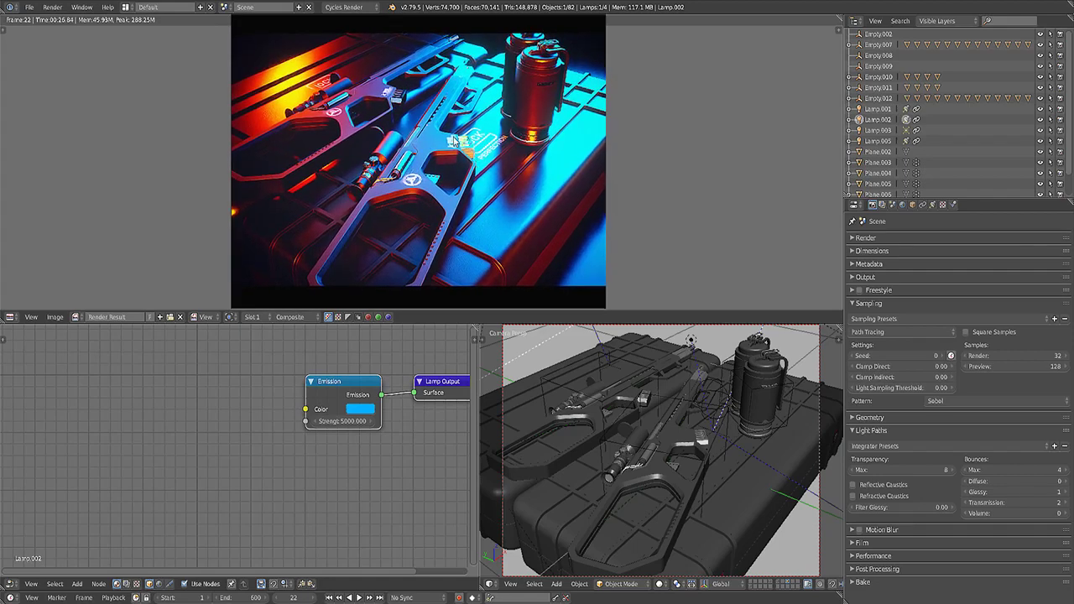